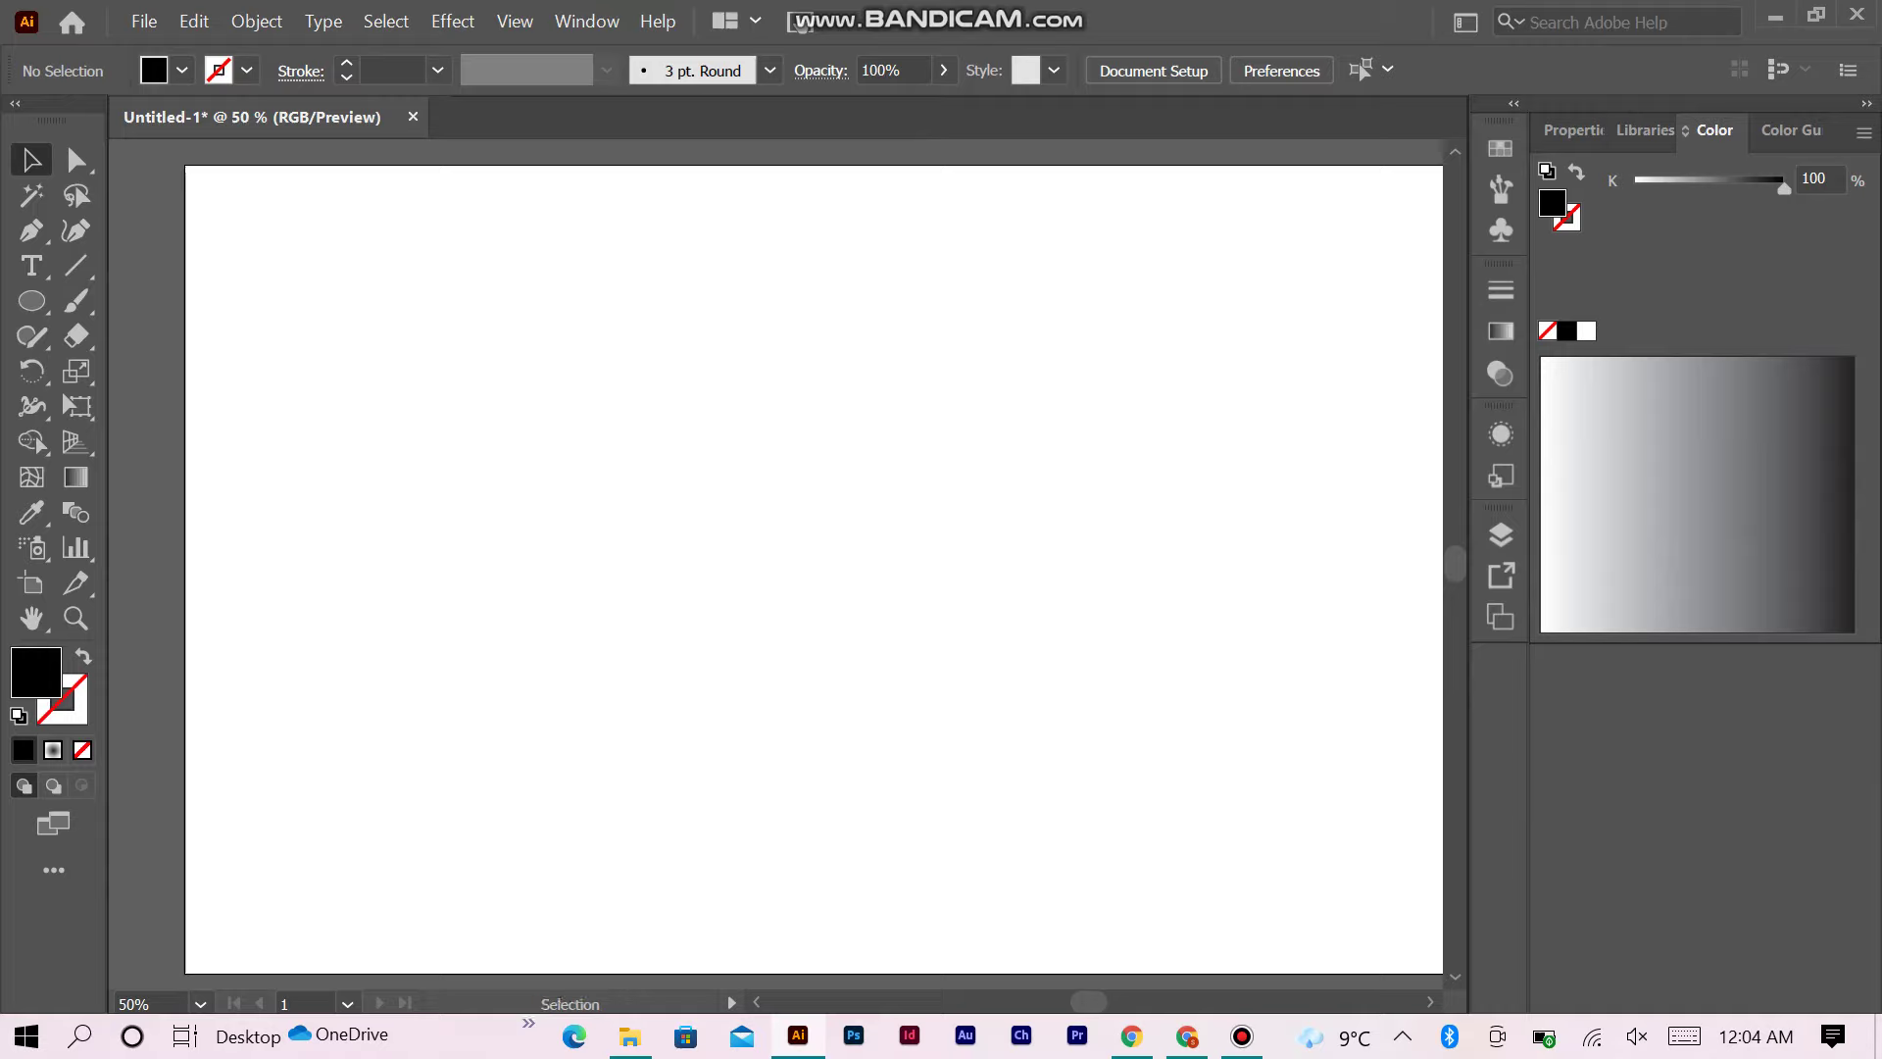
# Step: Draw a black-filled, stroke-free circle about 324.65 px wide, slightly left of centre
pyautogui.click(31, 300)
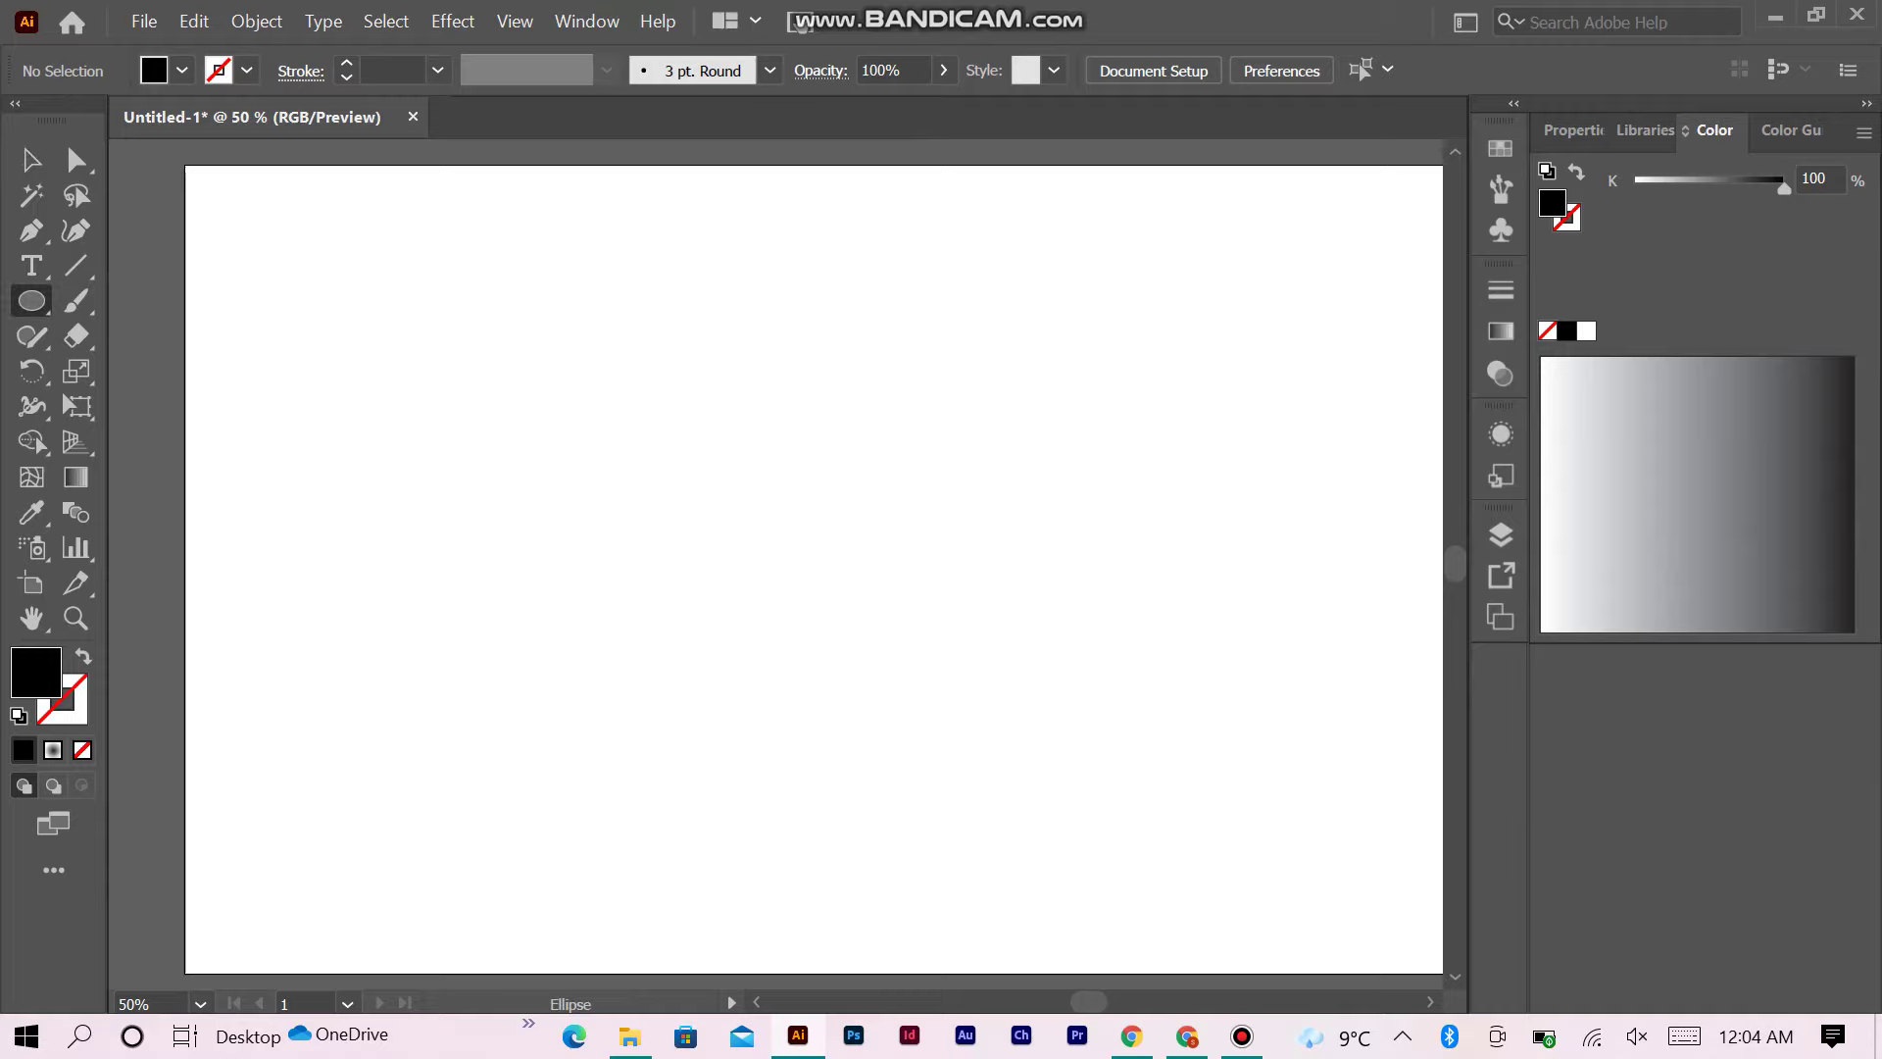
pyautogui.moveTo(747, 520); pyautogui.dragTo(941, 713)
pyautogui.press('v')
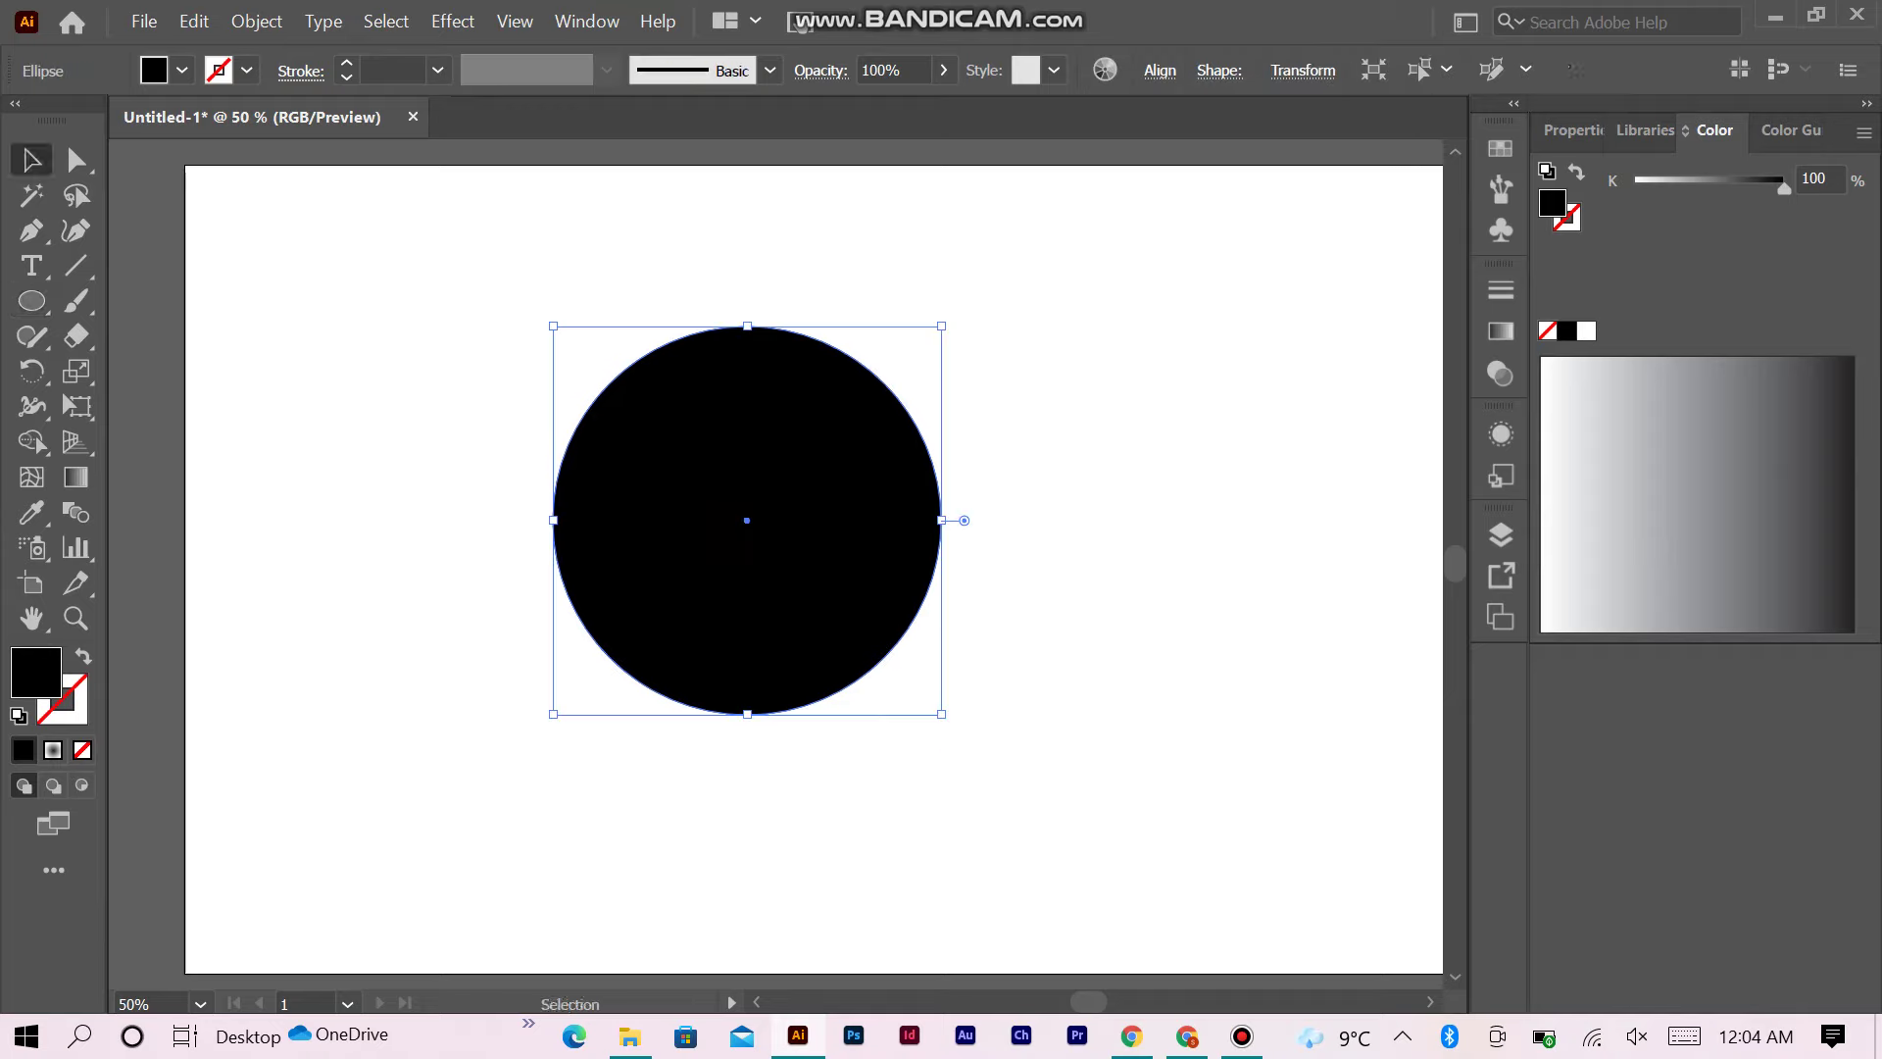
pyautogui.click(84, 656)
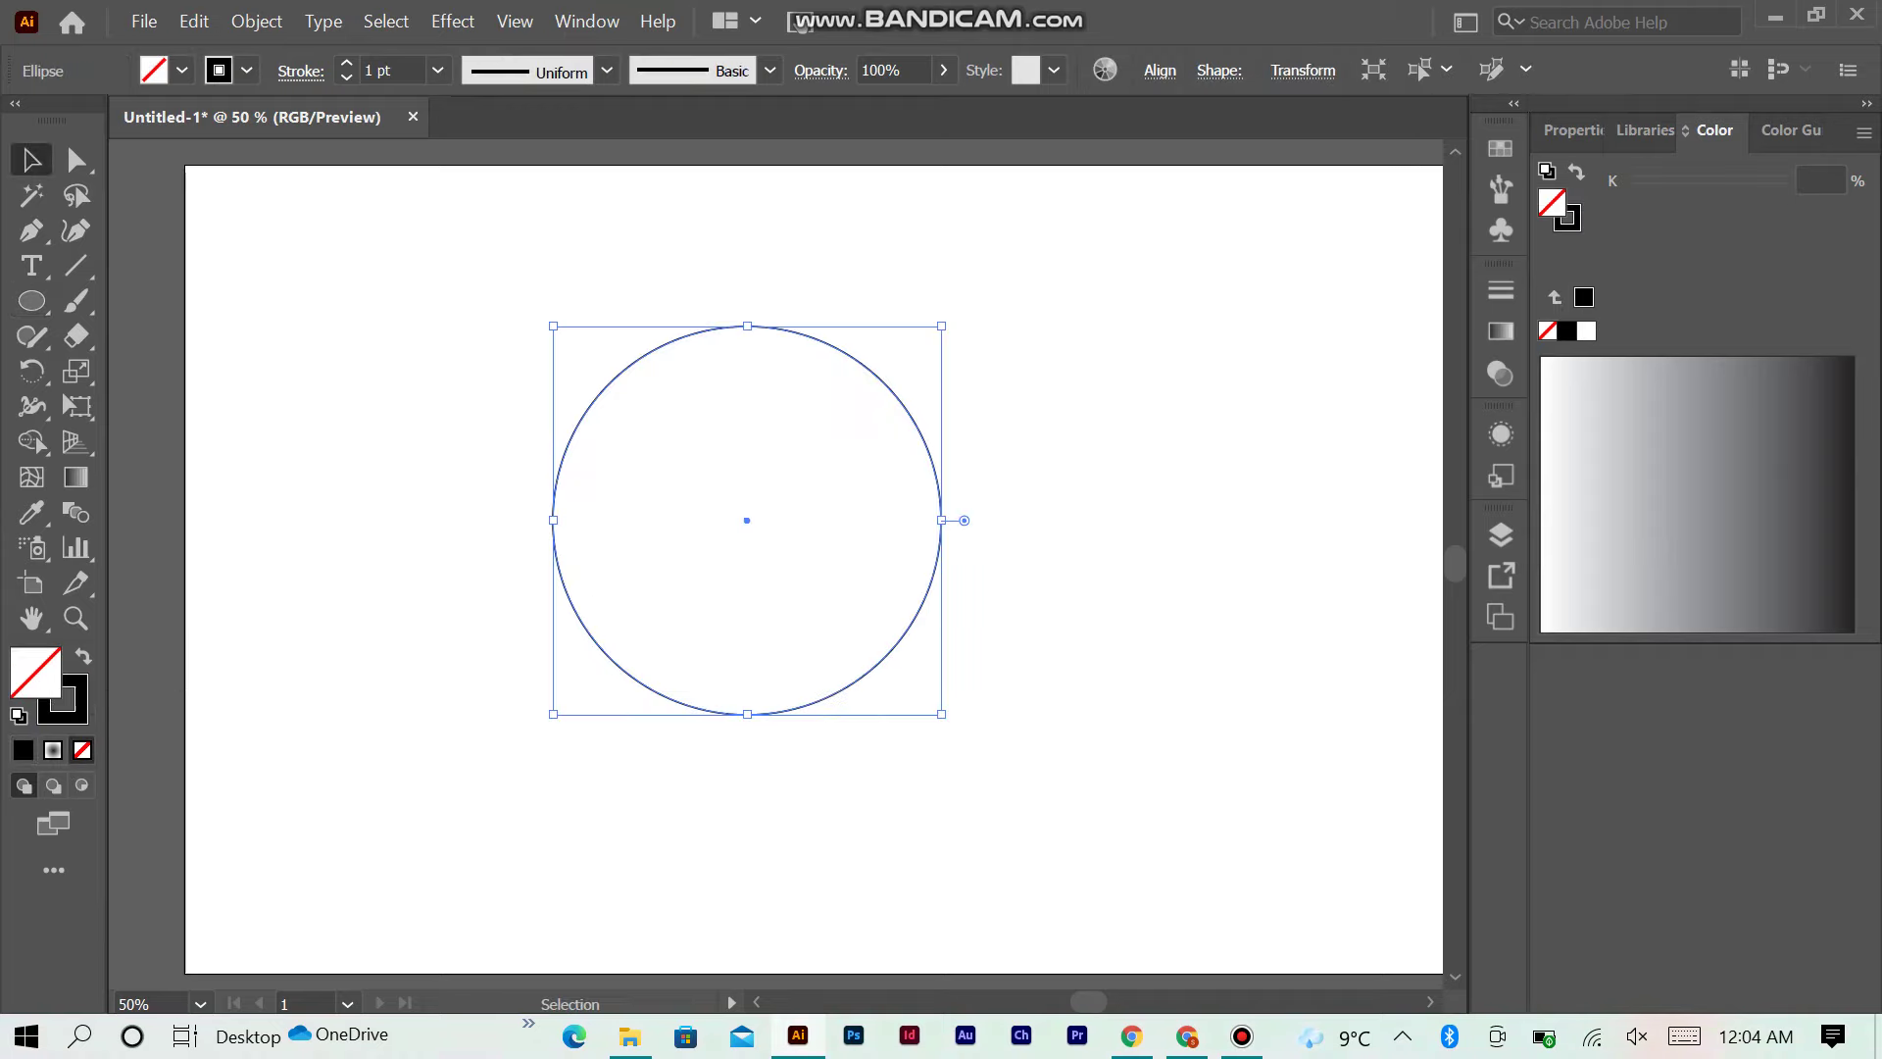
pyautogui.click(84, 655)
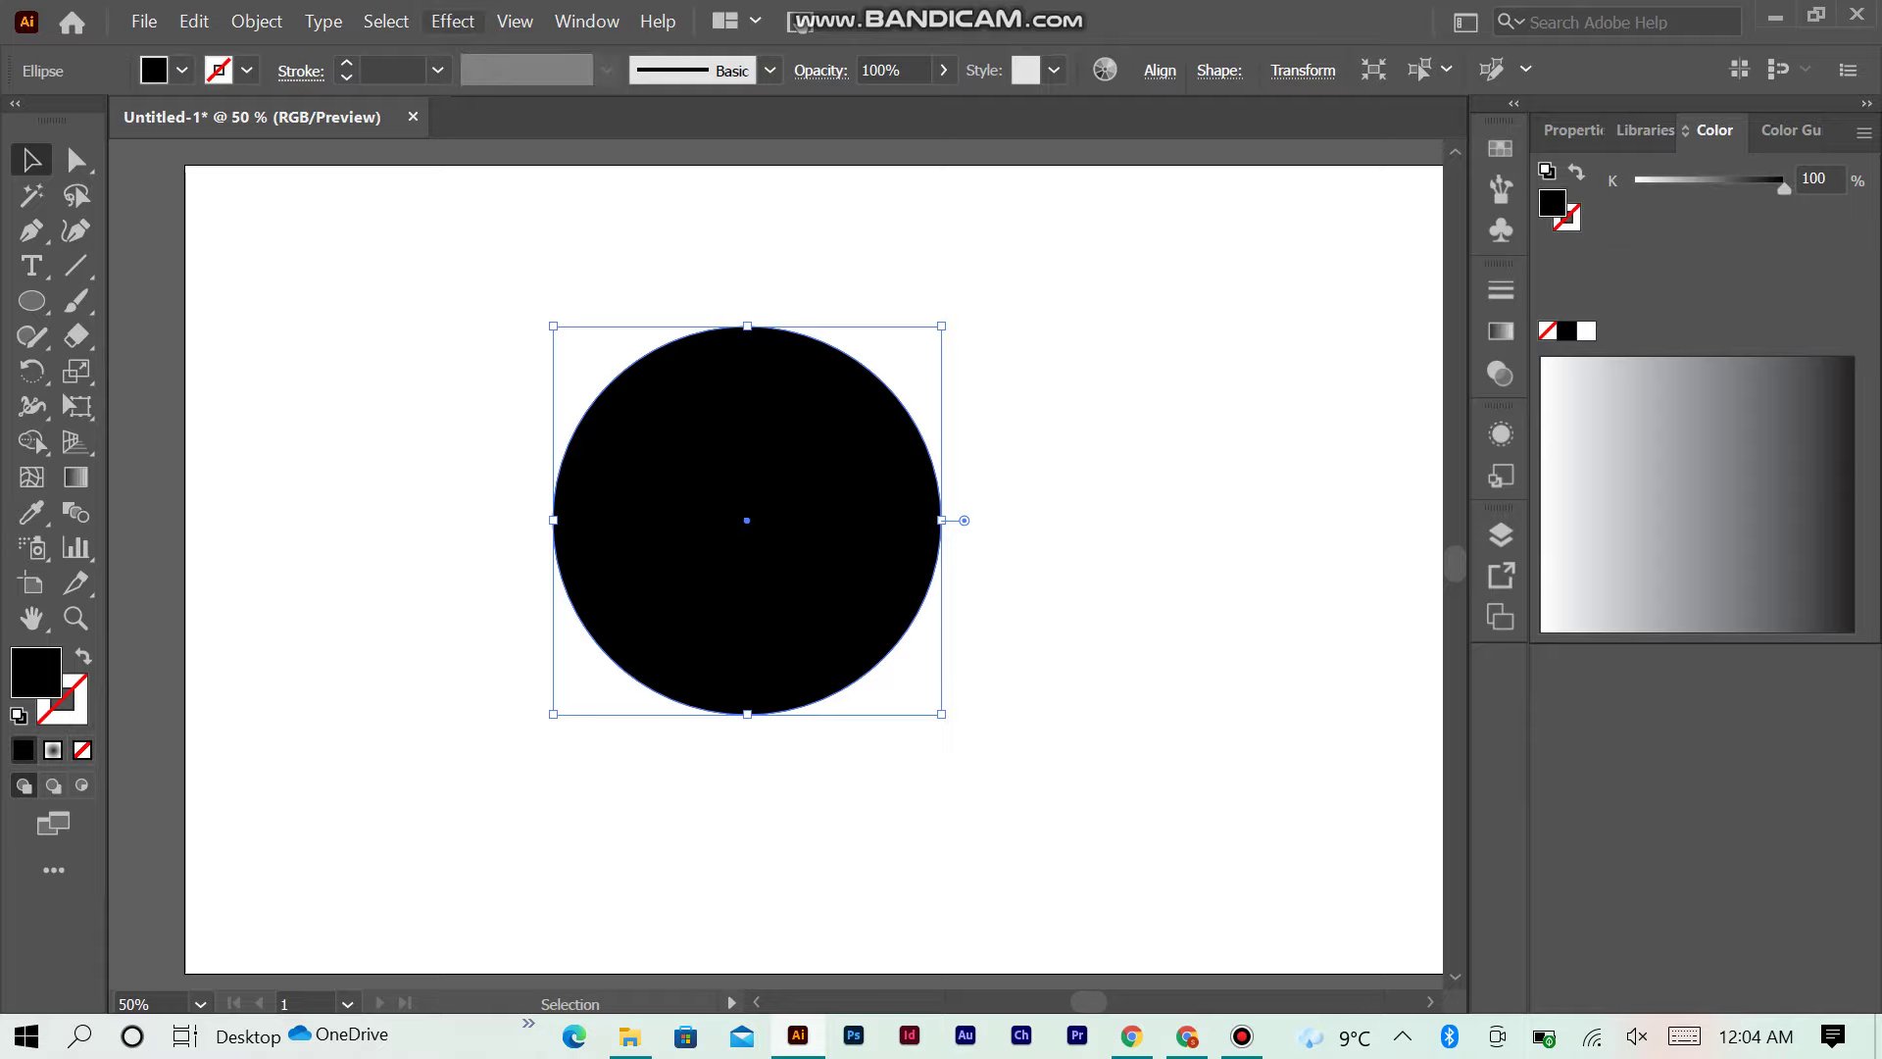
pyautogui.click(452, 21)
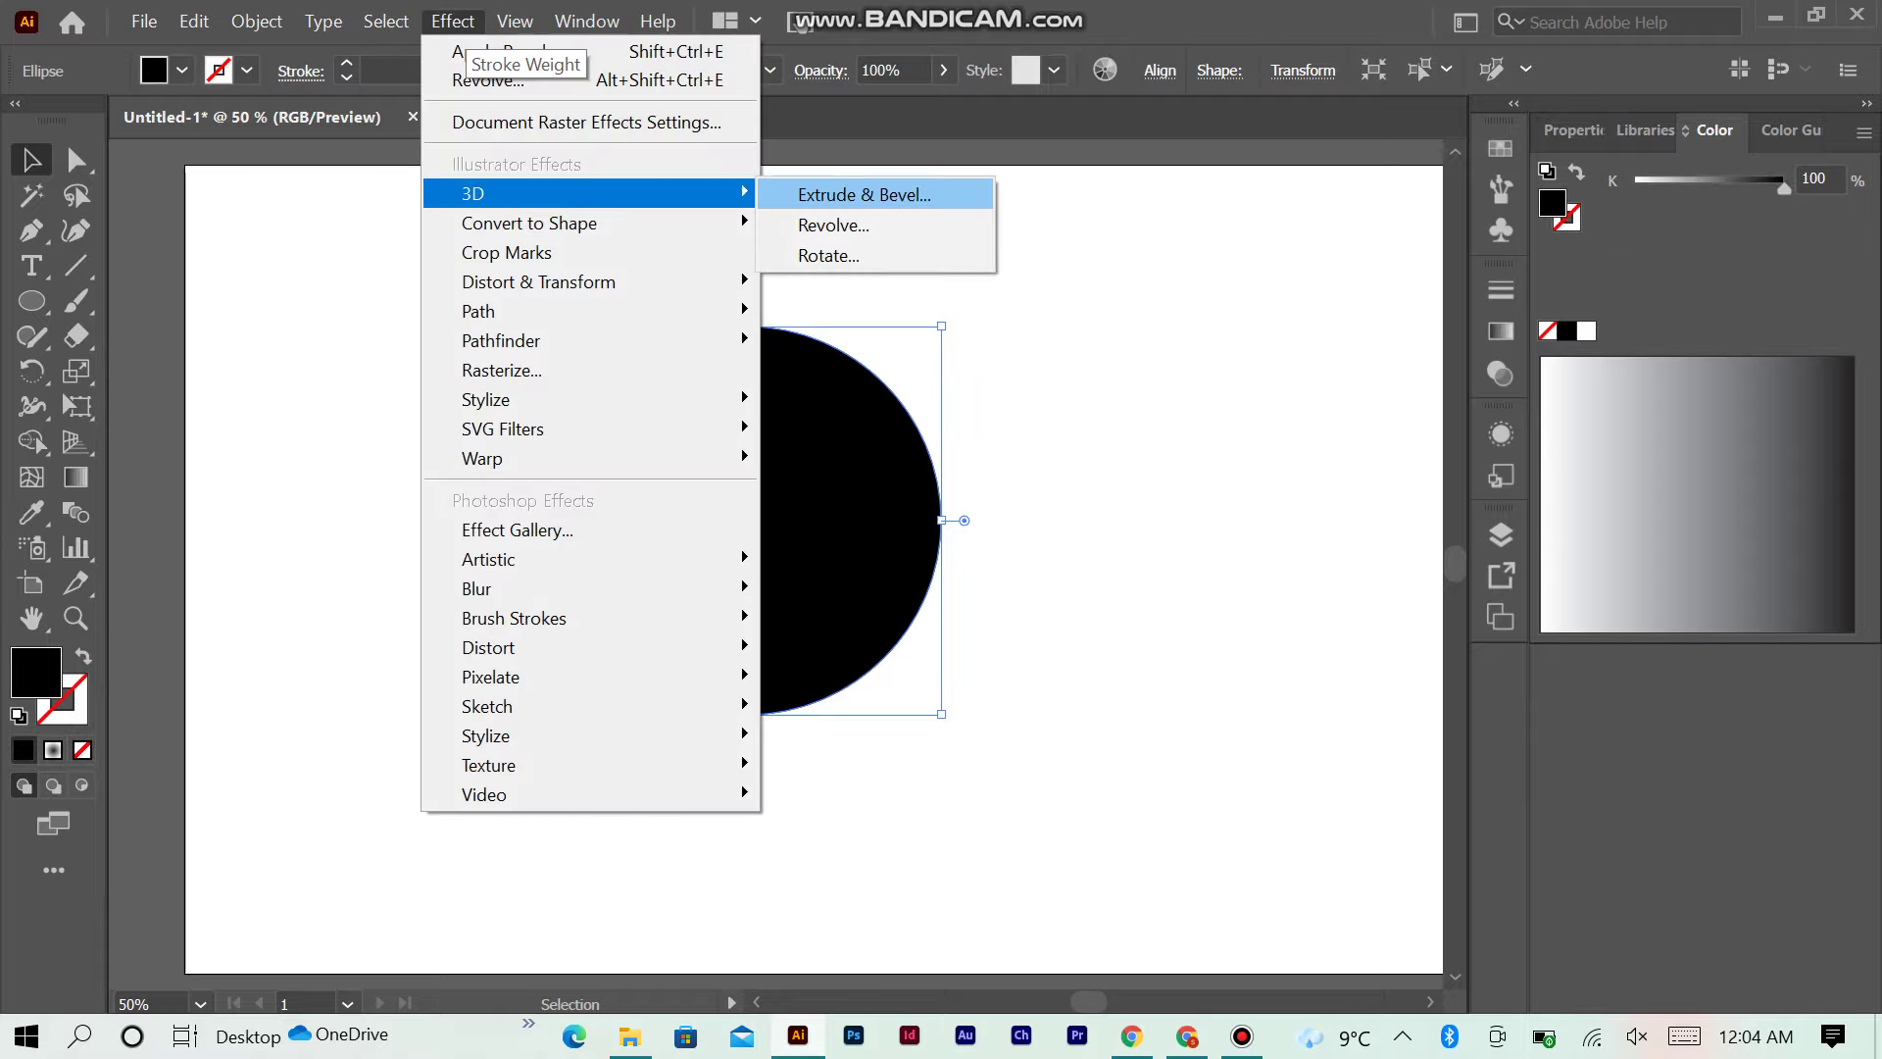
# Step: Apply 3D Extrude & Bevel with rotation 0°/34°/-13°, no bevel, solid cap and 50 pt depth
pyautogui.click(863, 194)
pyautogui.moveTo(1167, 245)
pyautogui.mouseDown()
pyautogui.moveTo(1143, 231)
pyautogui.moveTo(1188, 227)
pyautogui.mouseUp()
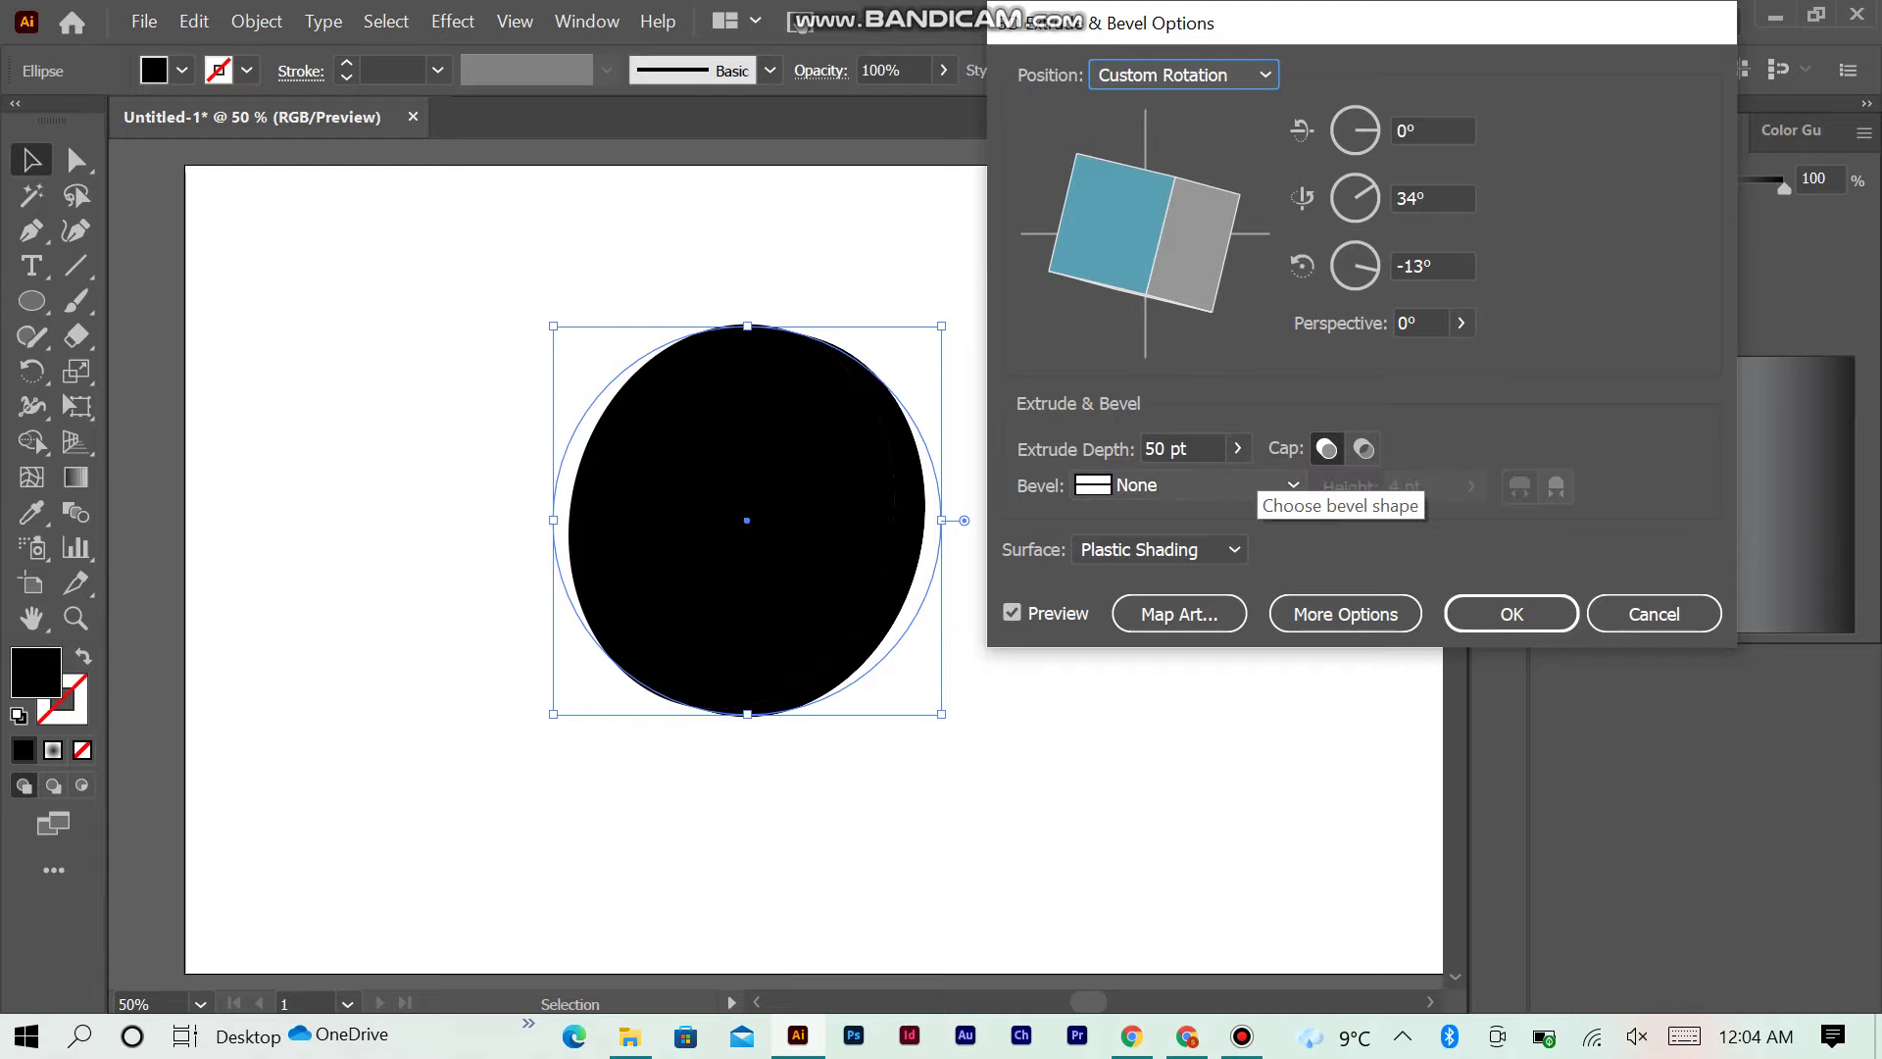
pyautogui.click(1265, 484)
pyautogui.press('Escape')
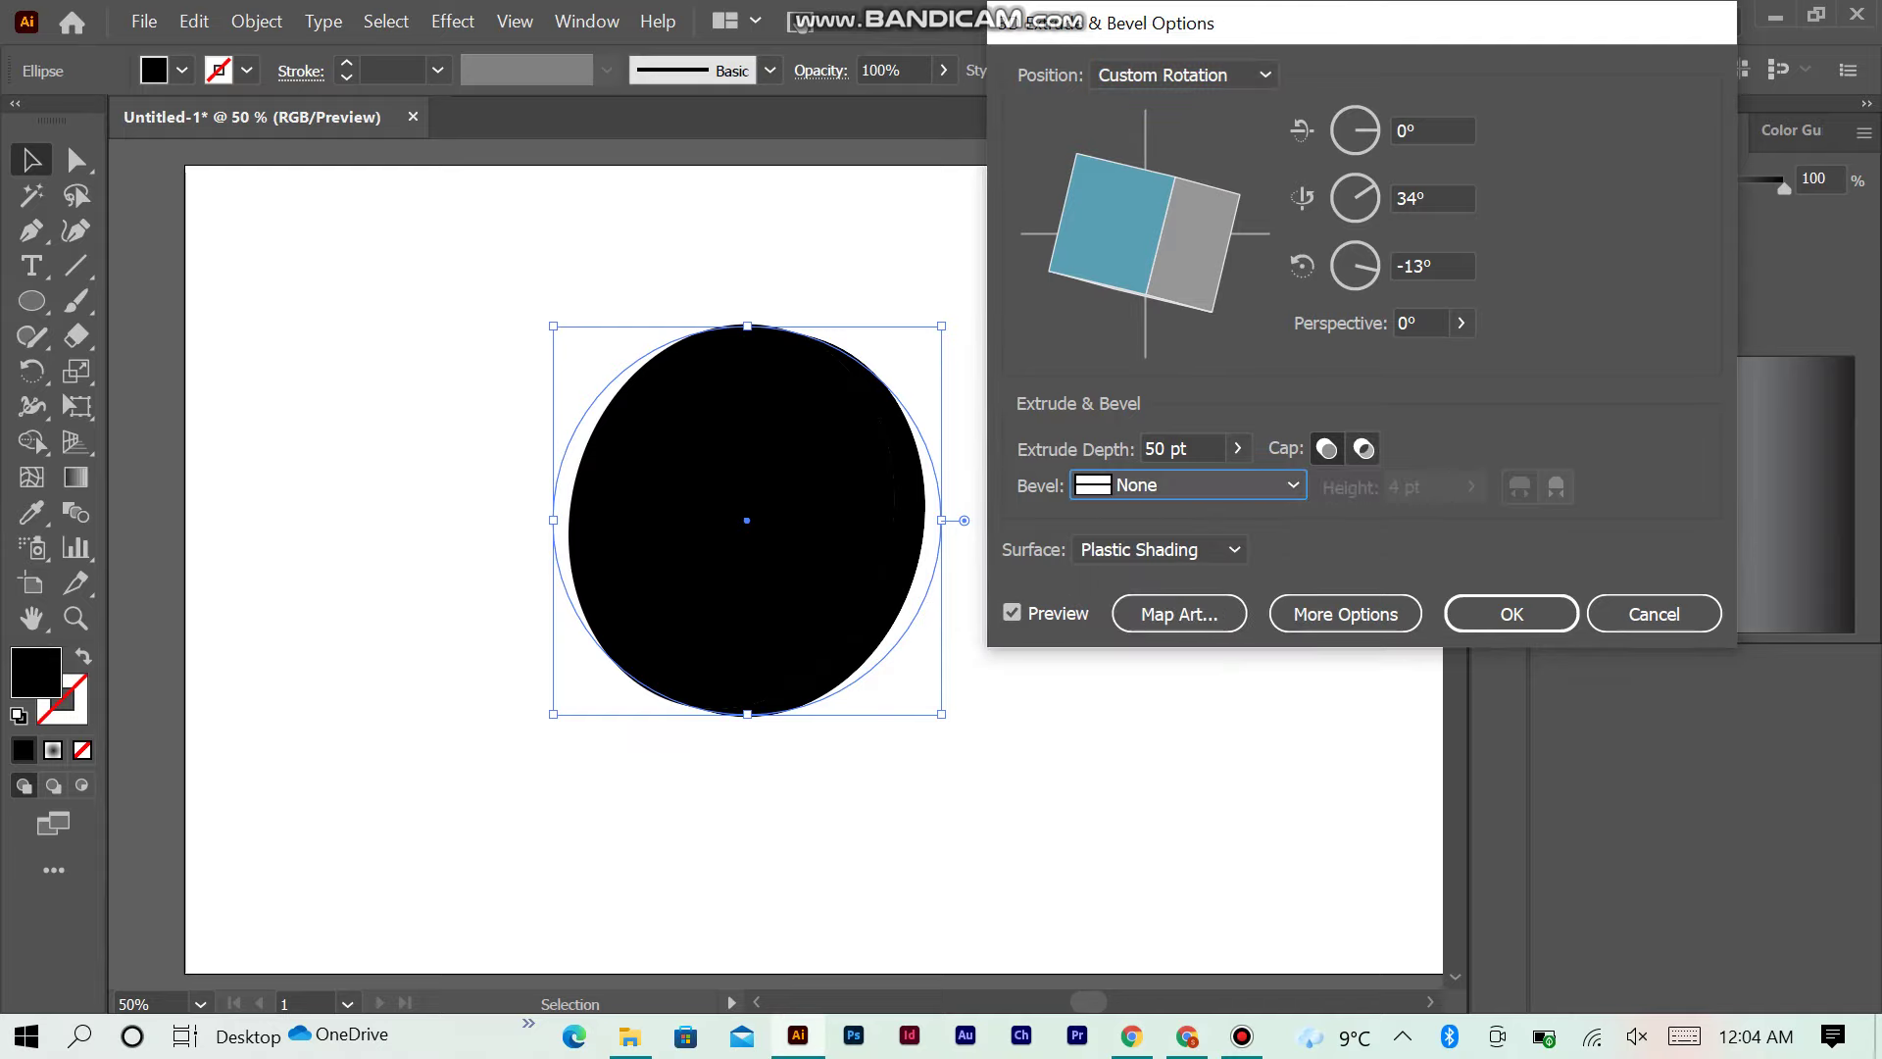
pyautogui.click(1362, 448)
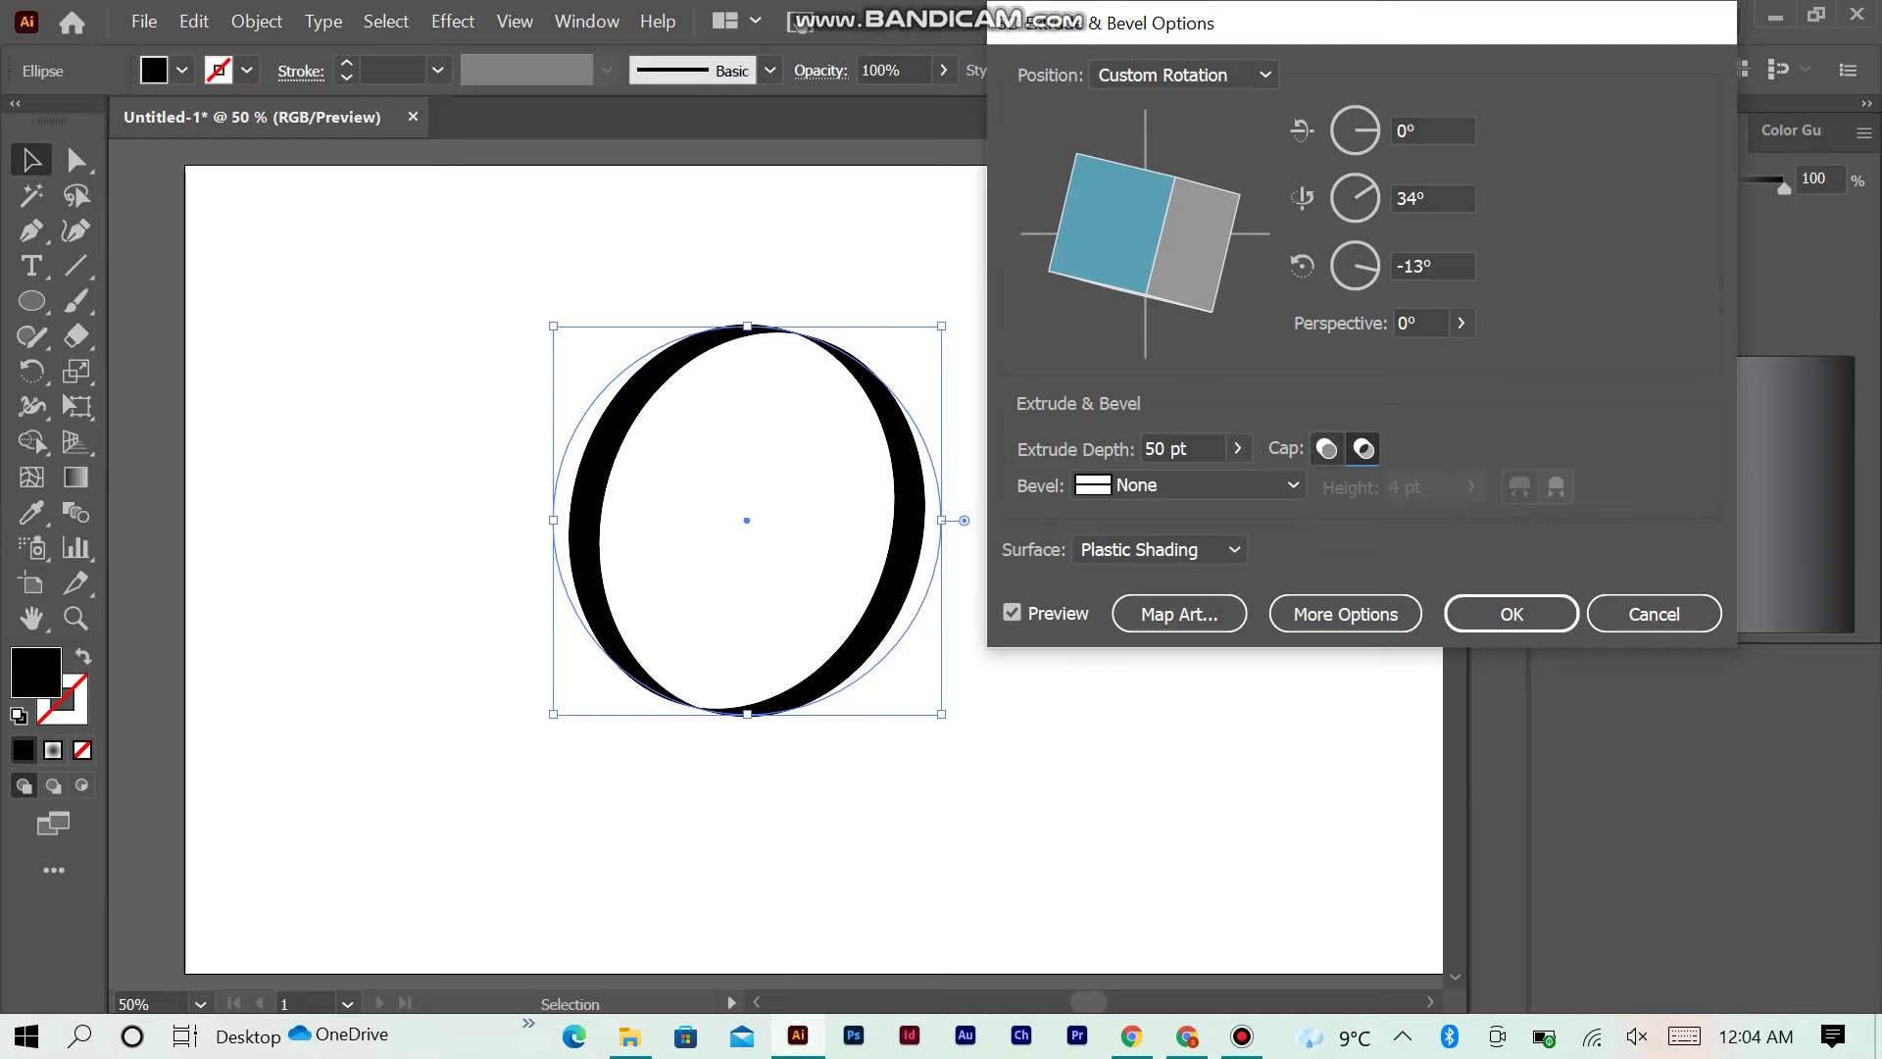
pyautogui.click(1326, 448)
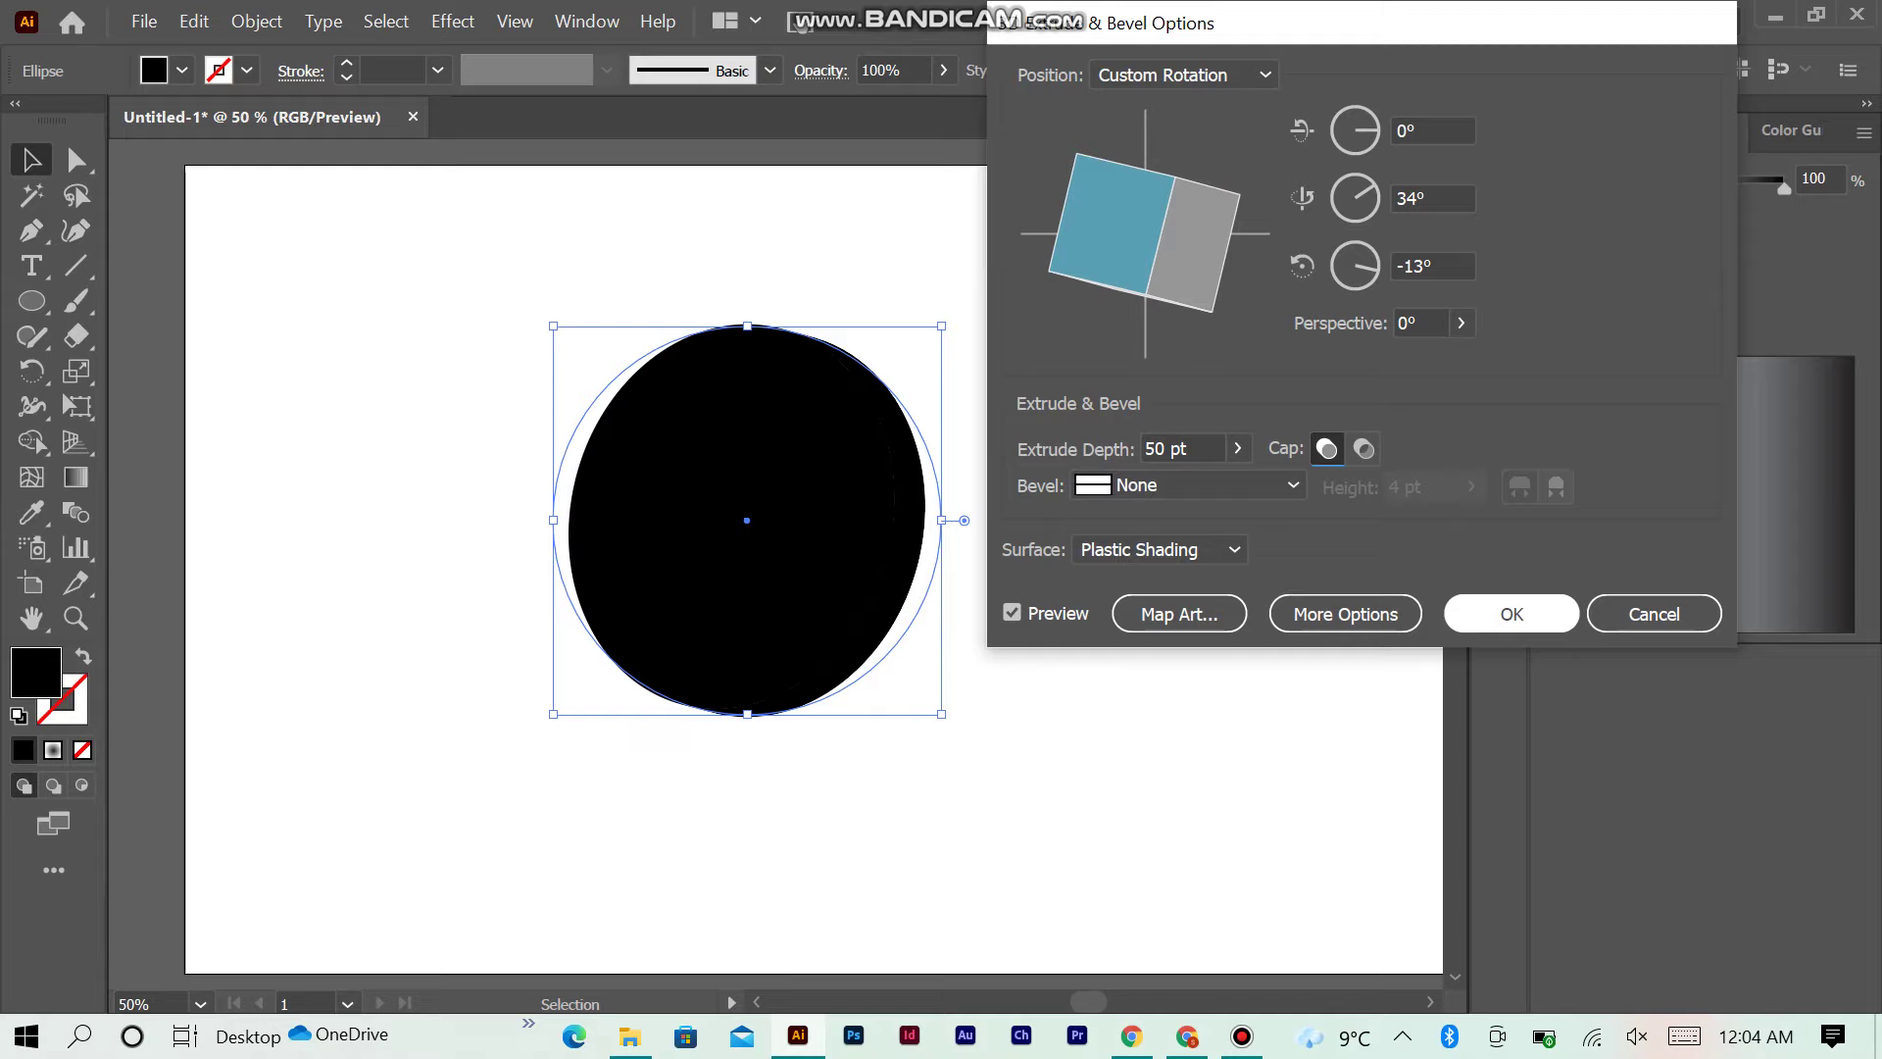
pyautogui.click(1237, 449)
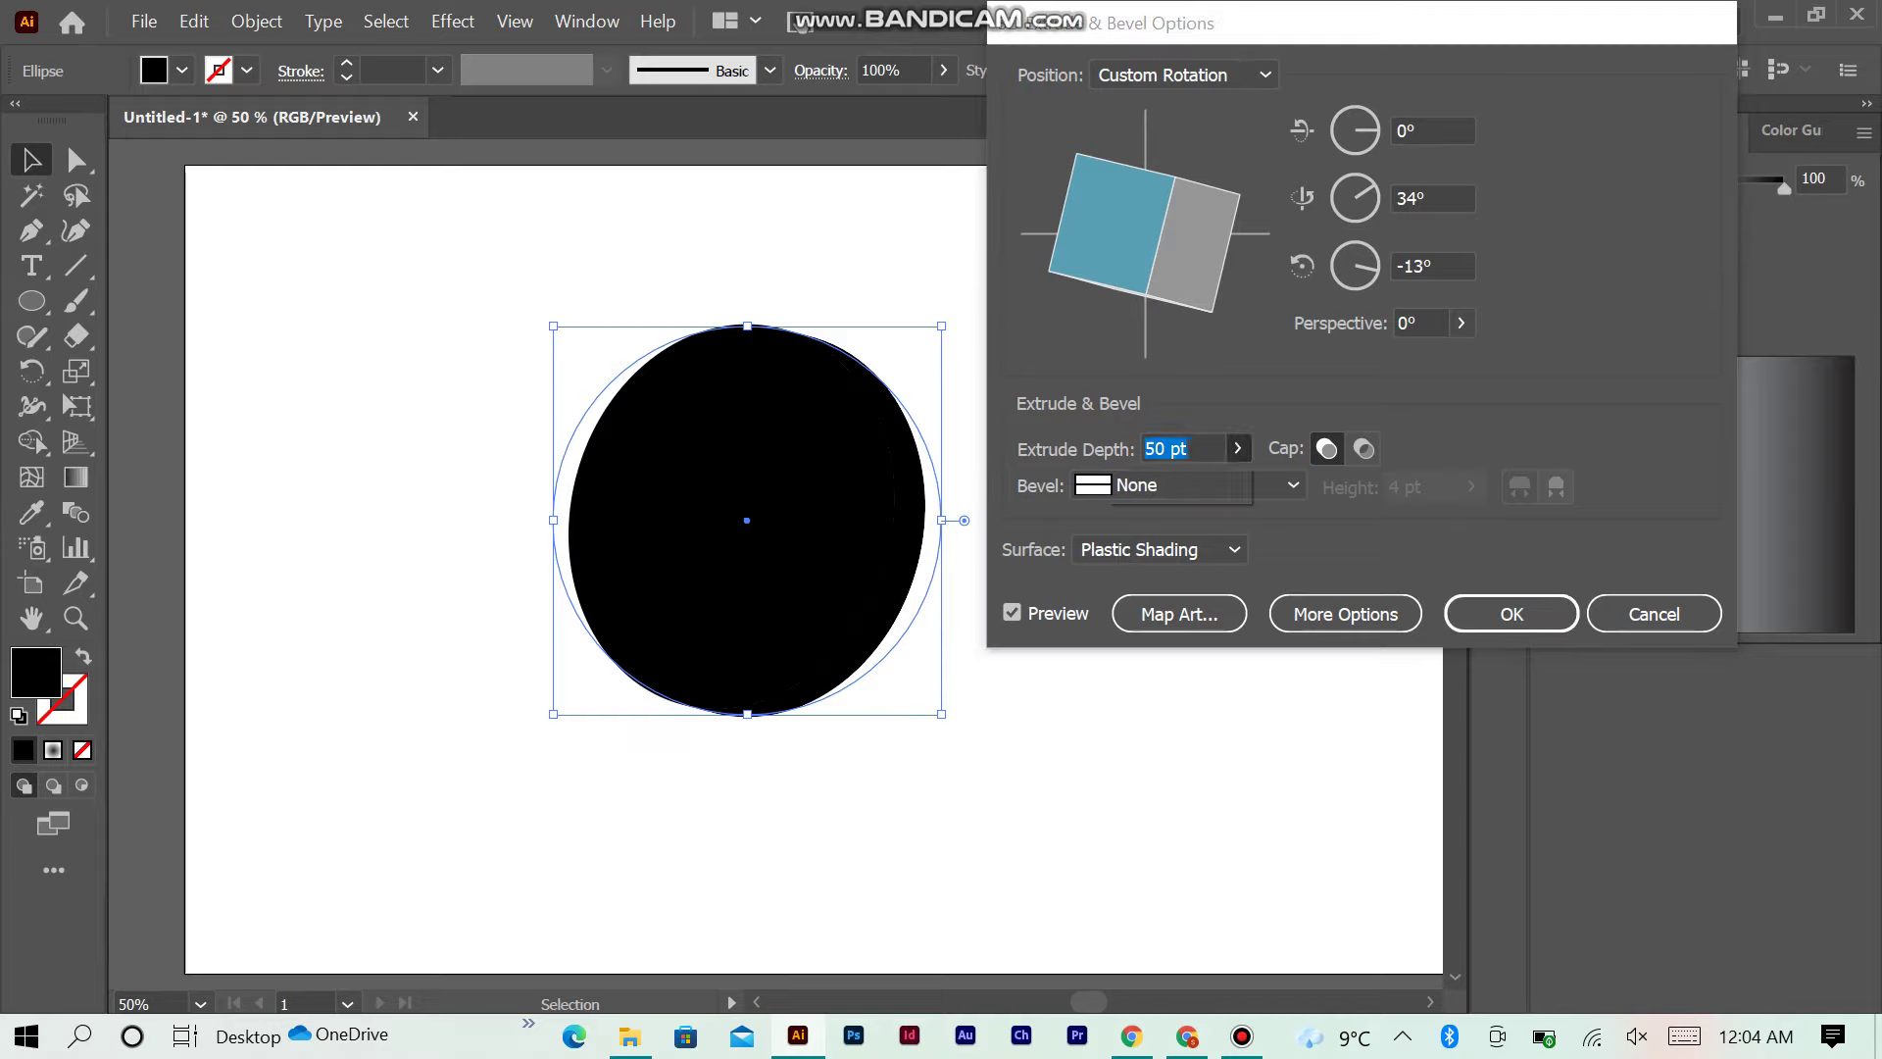
pyautogui.moveTo(1131, 483); pyautogui.dragTo(1134, 483)
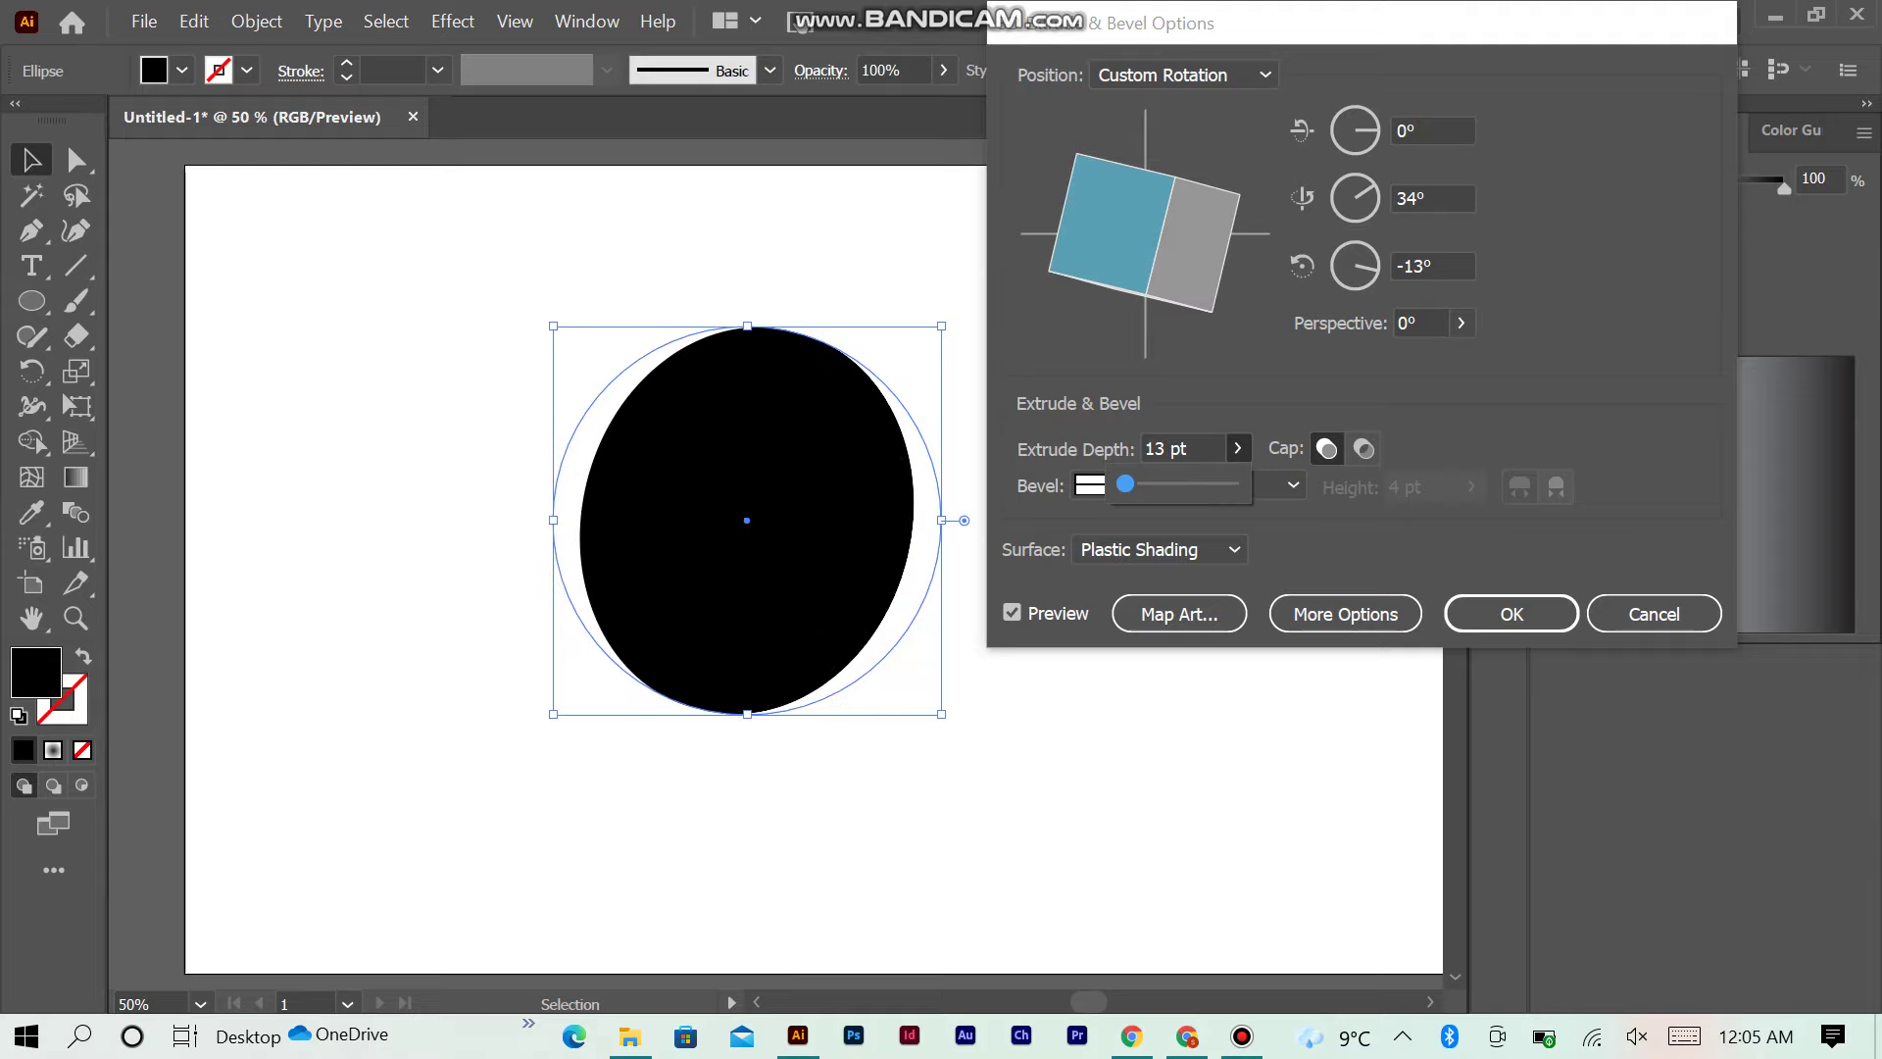
pyautogui.click(1159, 451)
pyautogui.write('50')
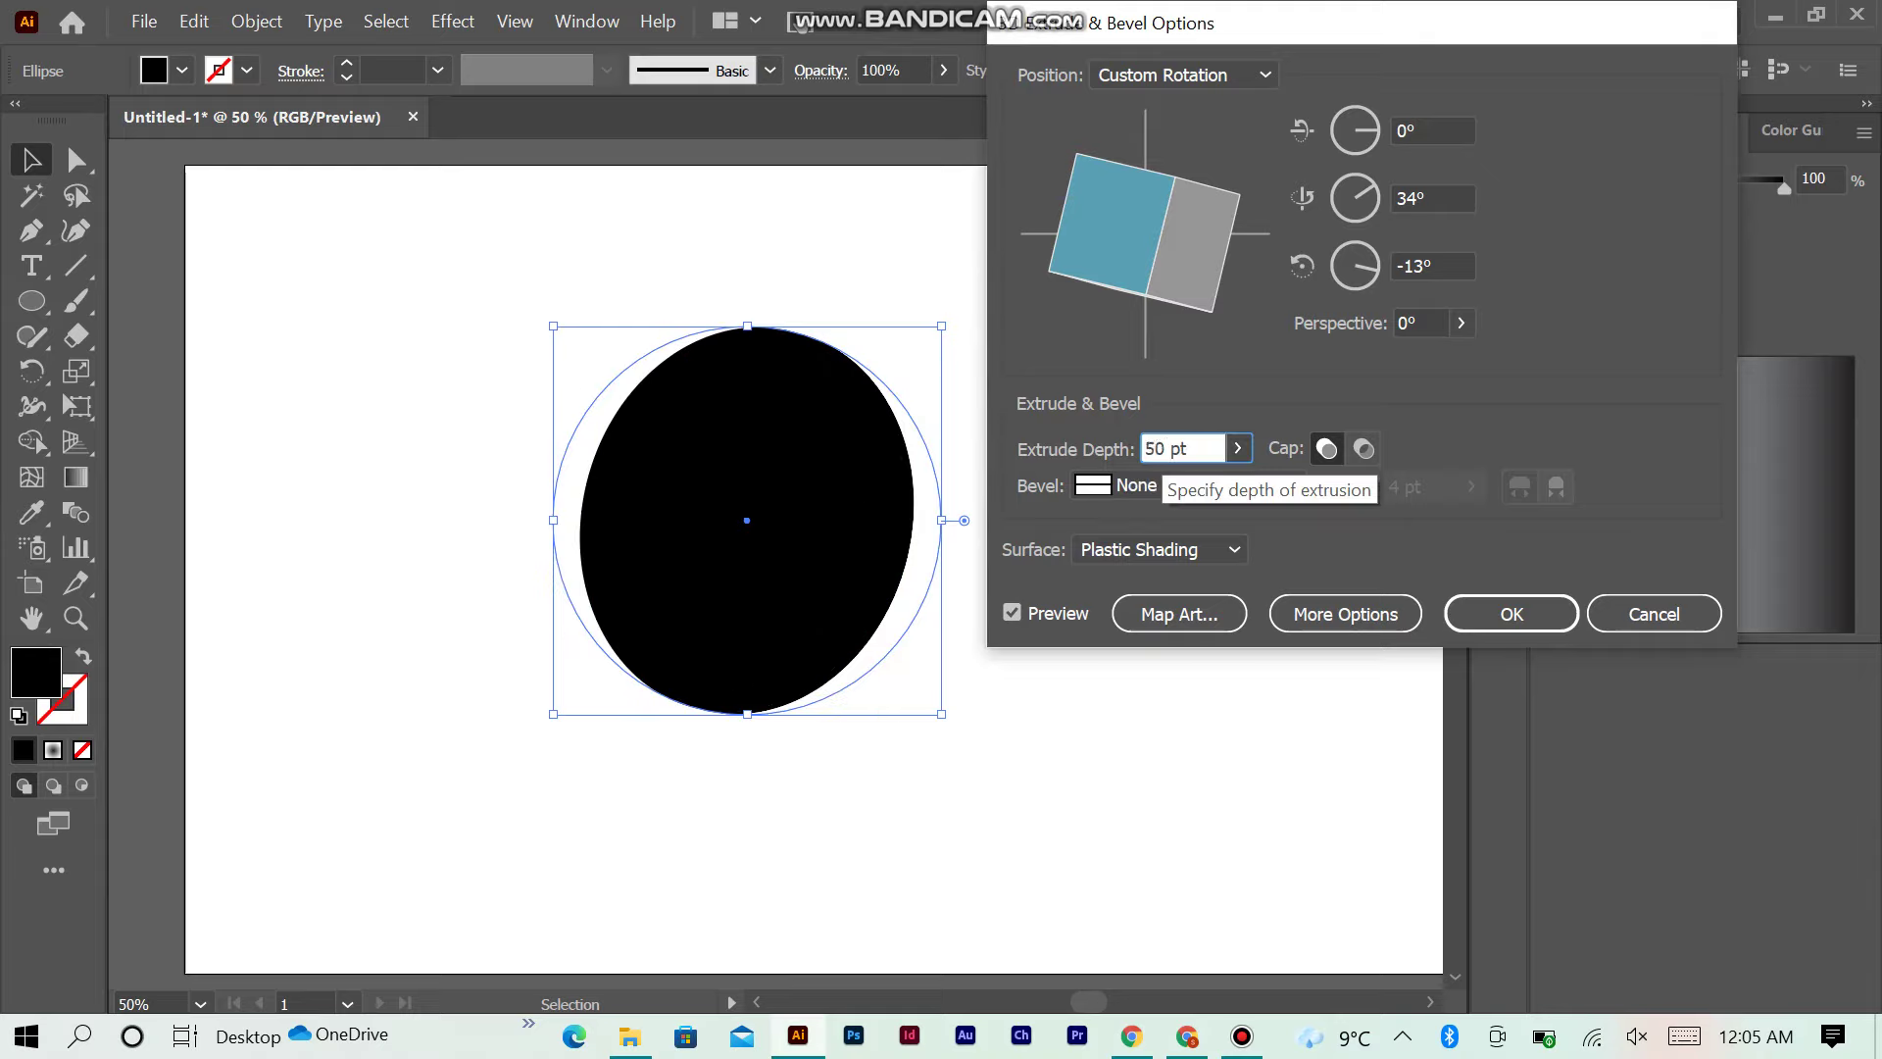
pyautogui.click(1511, 613)
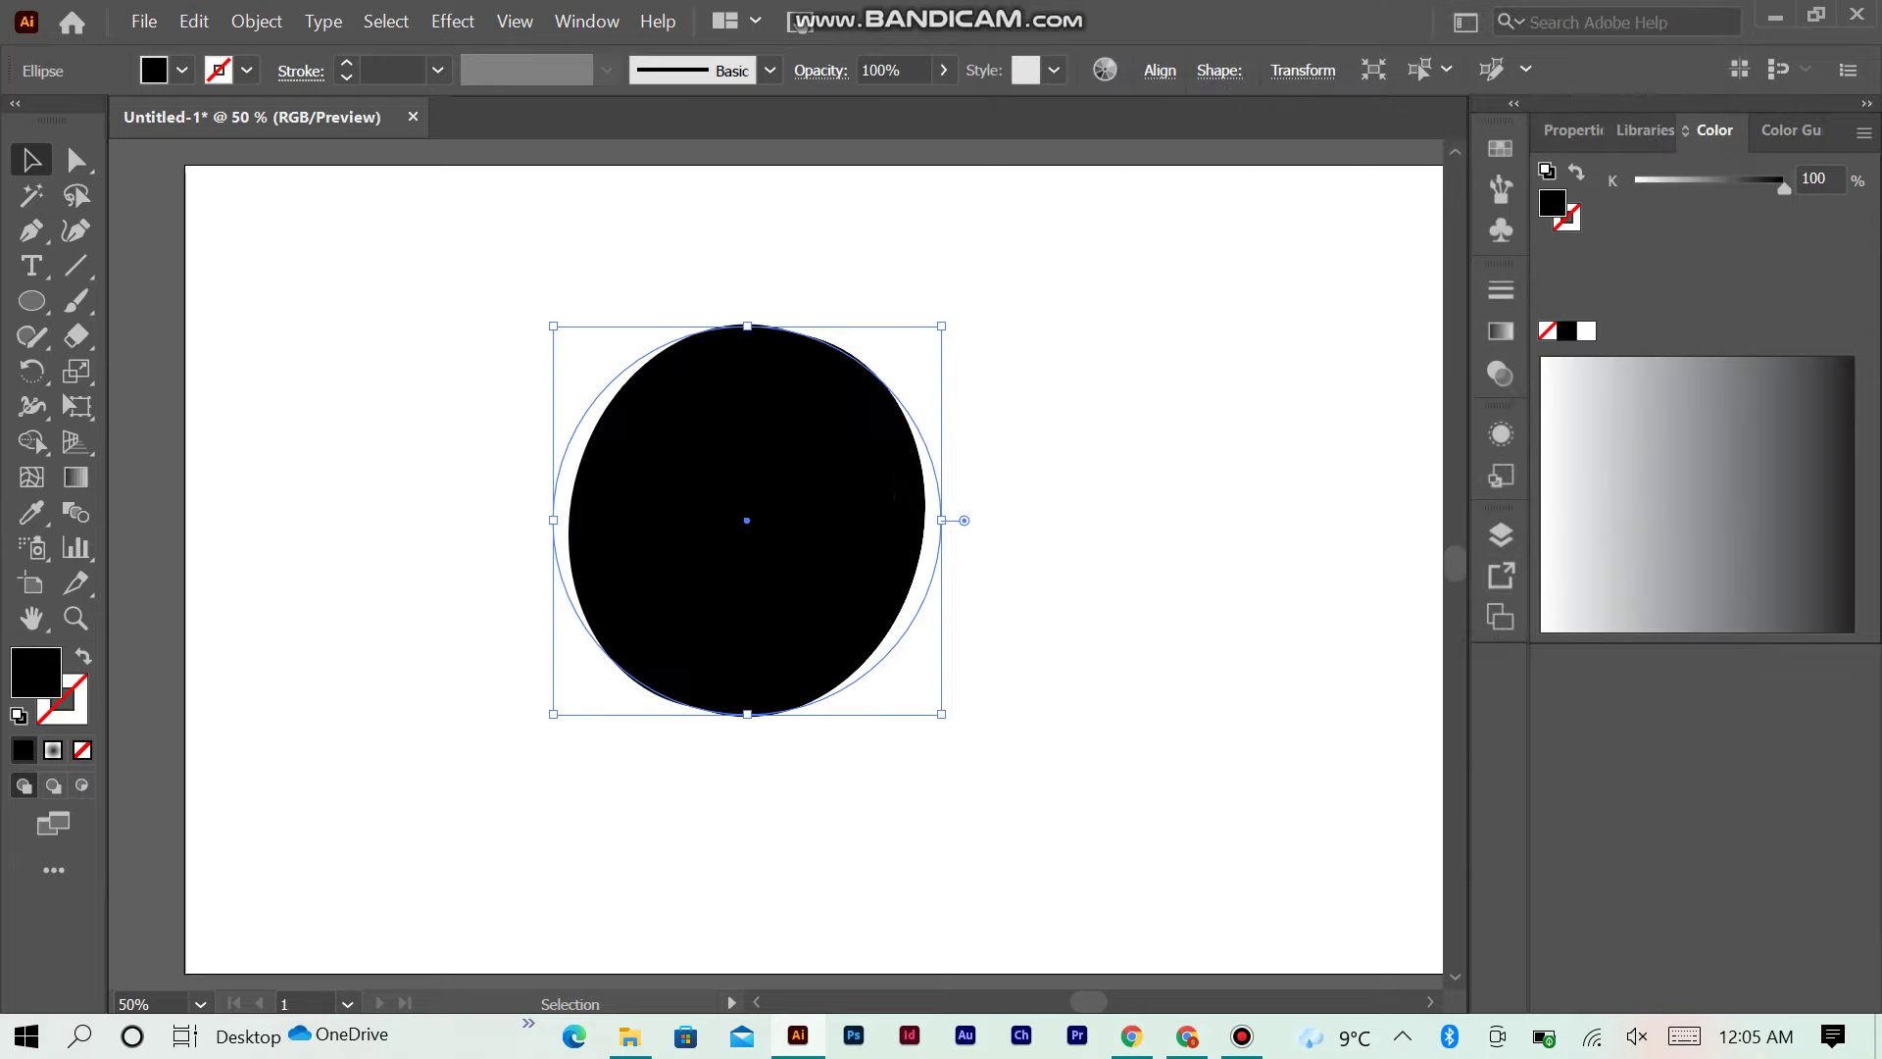
# Step: Fill the extruded disc gold #f6d103 by sampling a palette swatch with the Eyedropper
pyautogui.click(747, 519)
pyautogui.click(83, 656)
pyautogui.hotkey('ctrl', 'shift', 'a')
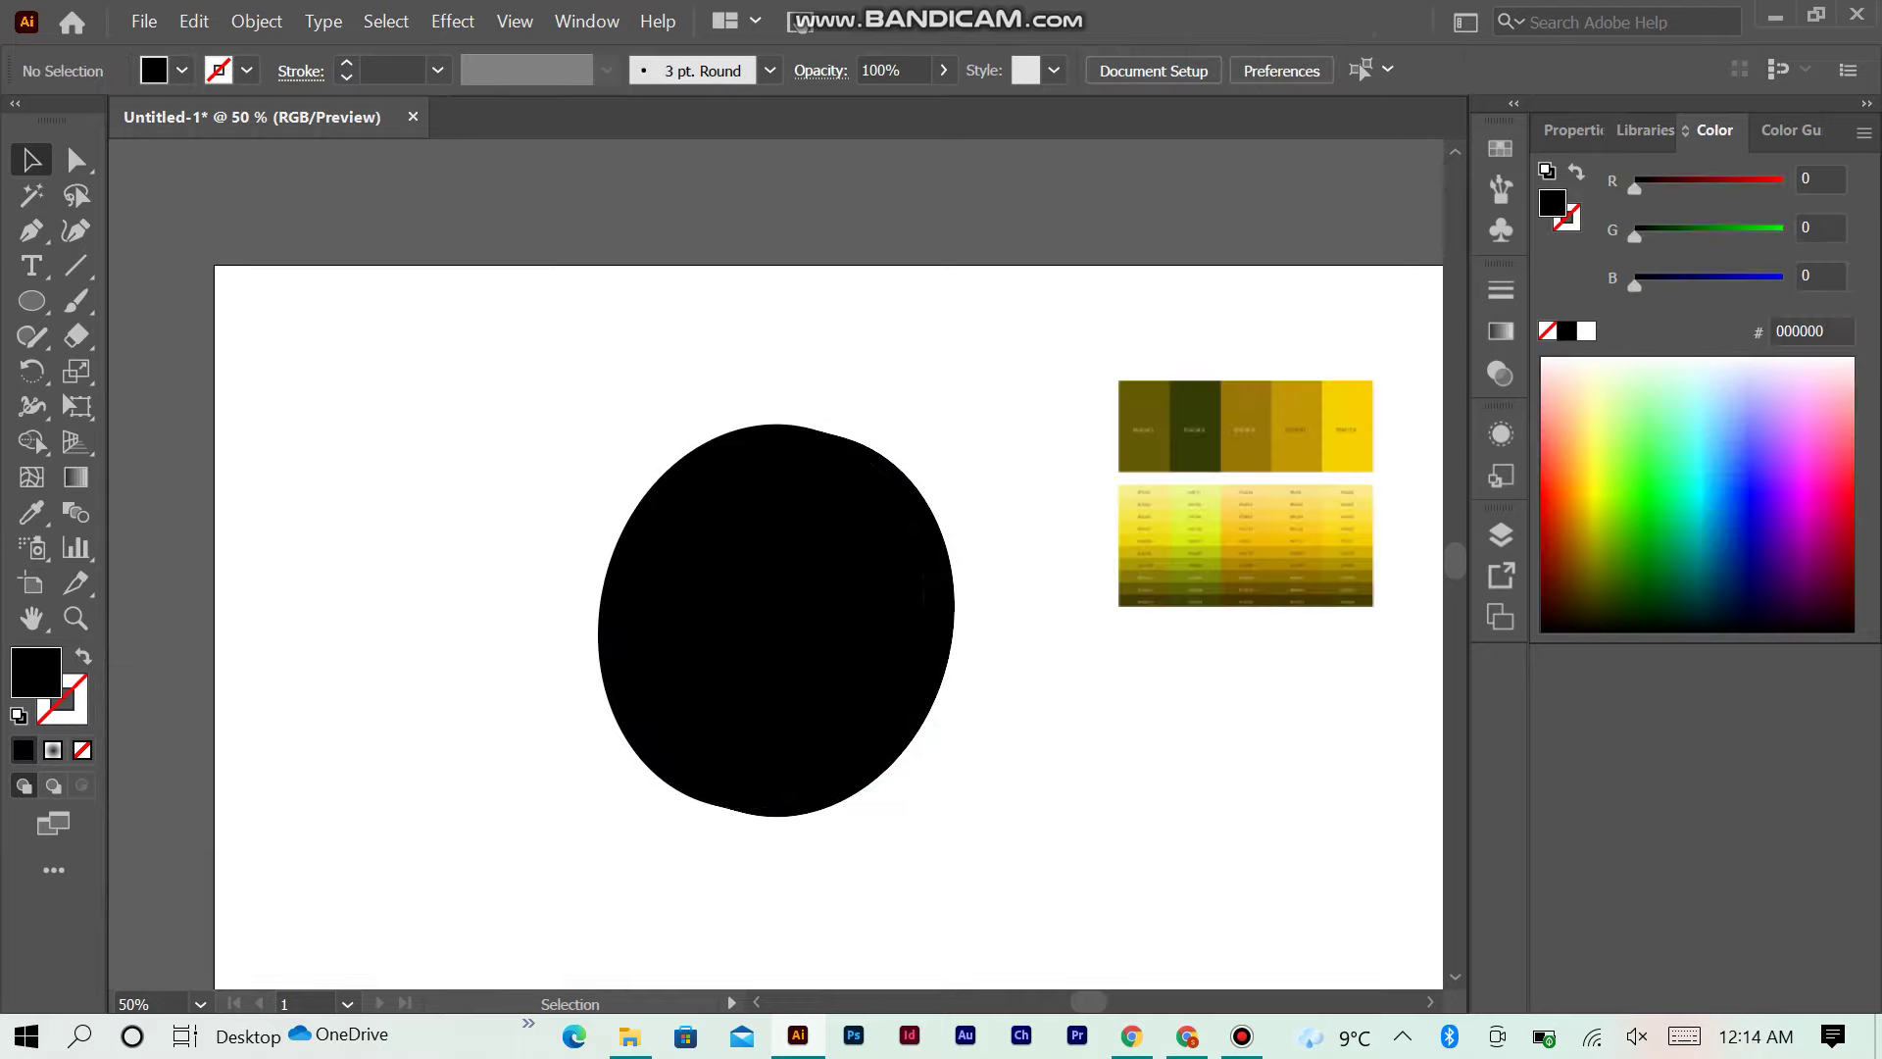
pyautogui.click(776, 620)
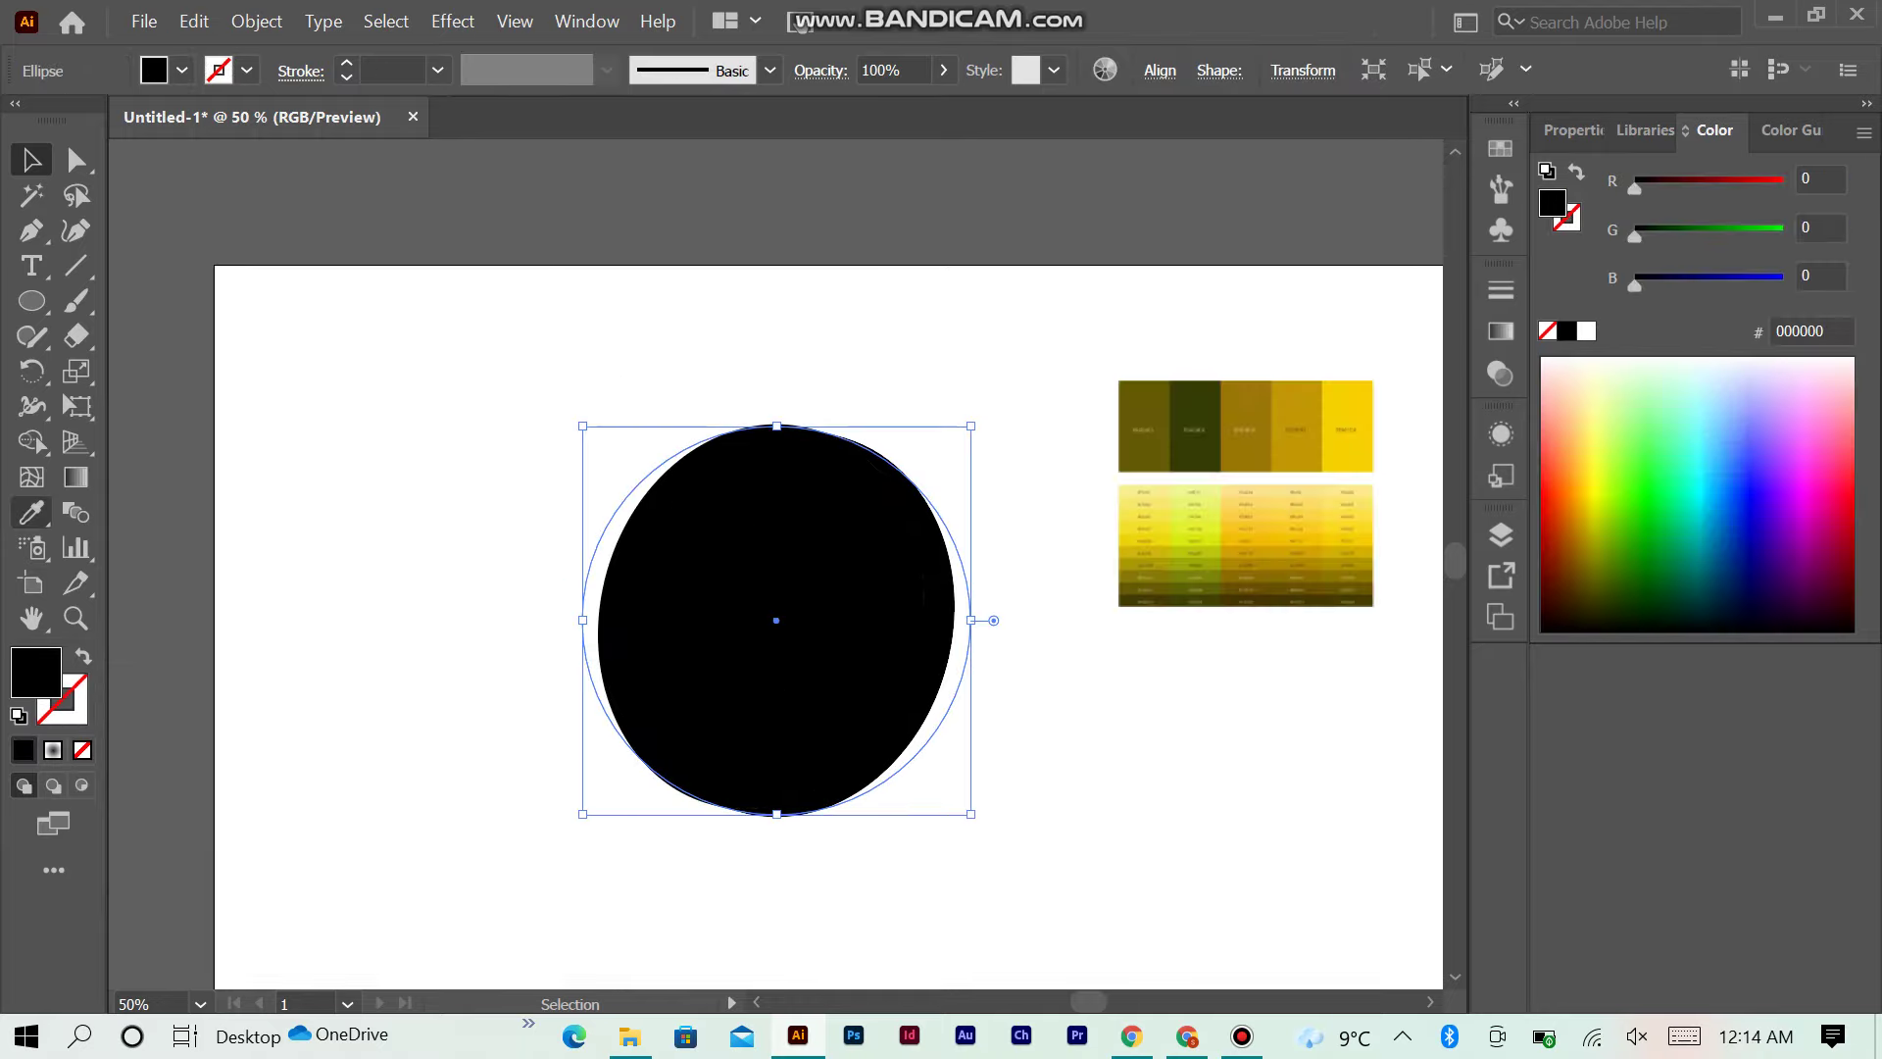
pyautogui.press('i')
pyautogui.click(1346, 429)
pyautogui.click(1246, 430)
pyautogui.click(1346, 429)
pyautogui.press('v')
pyautogui.hotkey('ctrl', 'shift', 'a')
# Step: Draw a yellow rectangle at the upper left of the page
pyautogui.moveTo(32, 301); pyautogui.dragTo(147, 303)
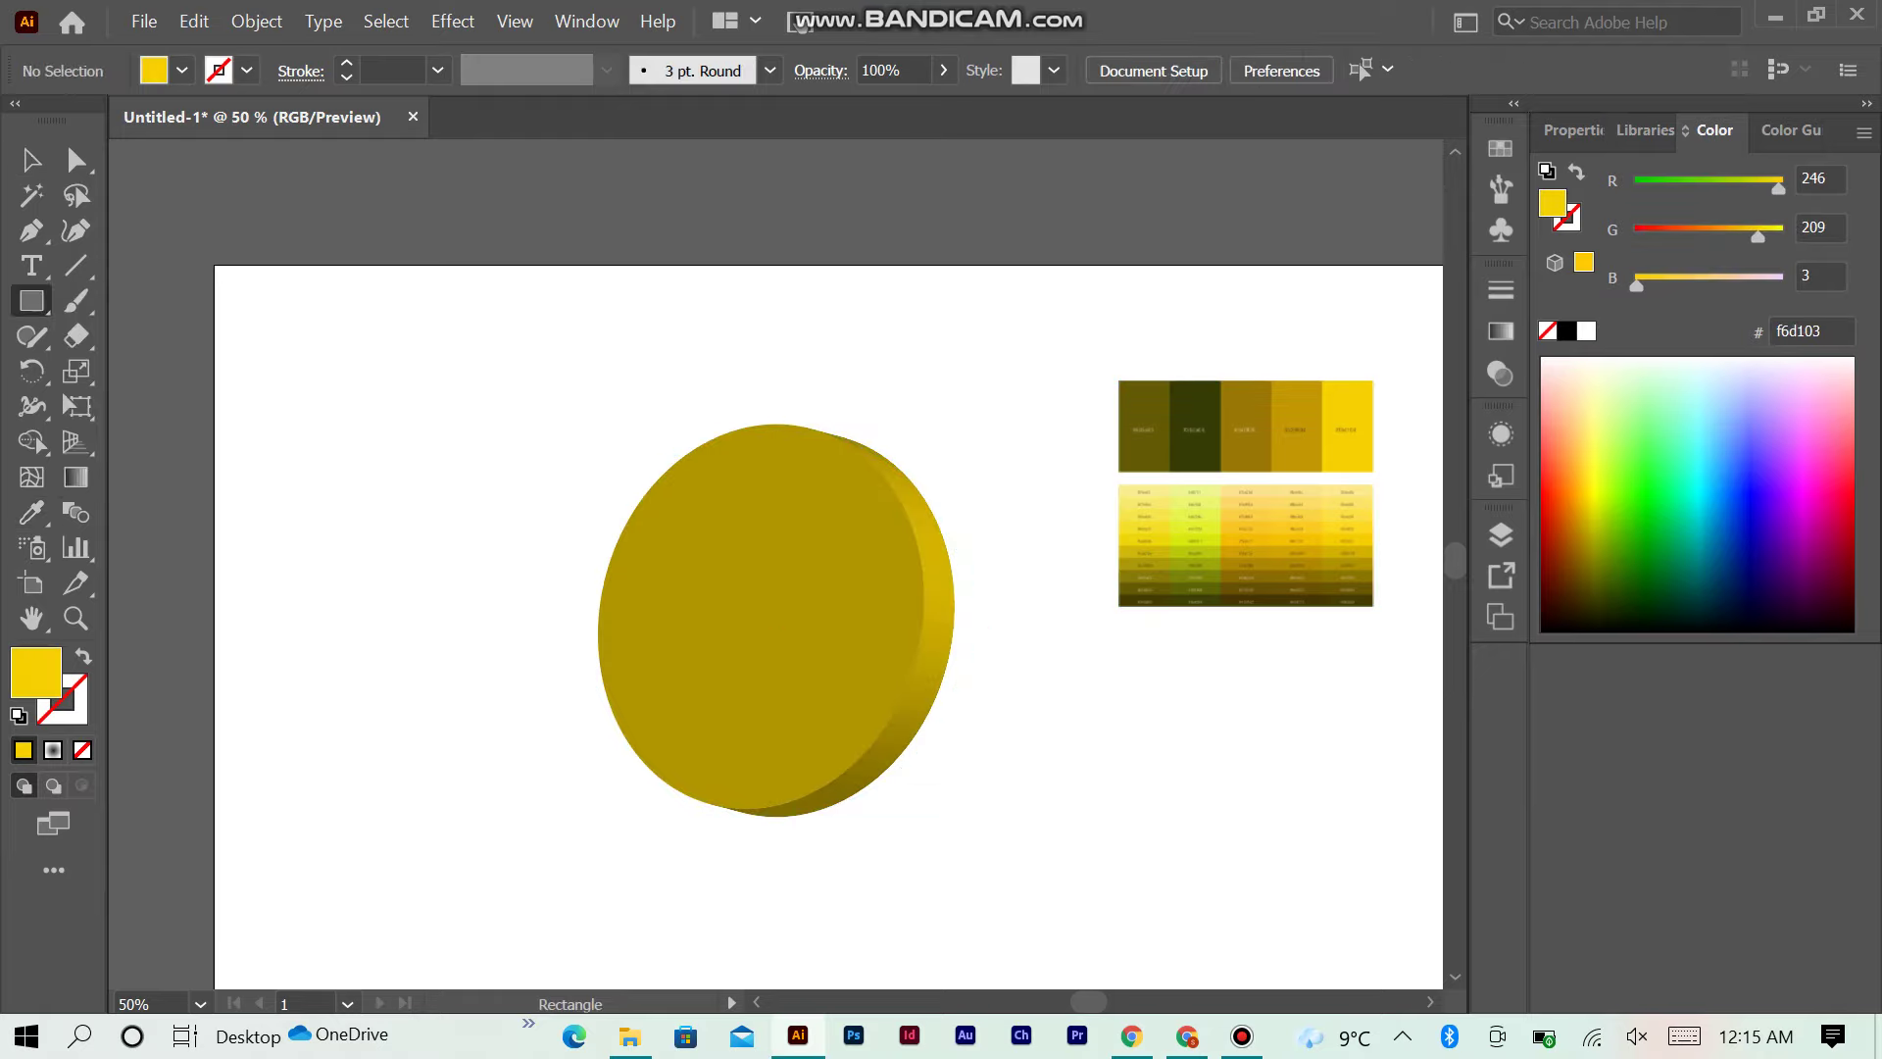
pyautogui.moveTo(291, 388); pyautogui.dragTo(535, 500)
pyautogui.press('v')
pyautogui.hotkey('ctrl', 'shift', 'a')
# Step: Draw a vertical line across the rectangle's left edge with a dark gold c29805 stroke
pyautogui.press('p')
pyautogui.click(294, 370)
pyautogui.click(302, 522)
pyautogui.press('v')
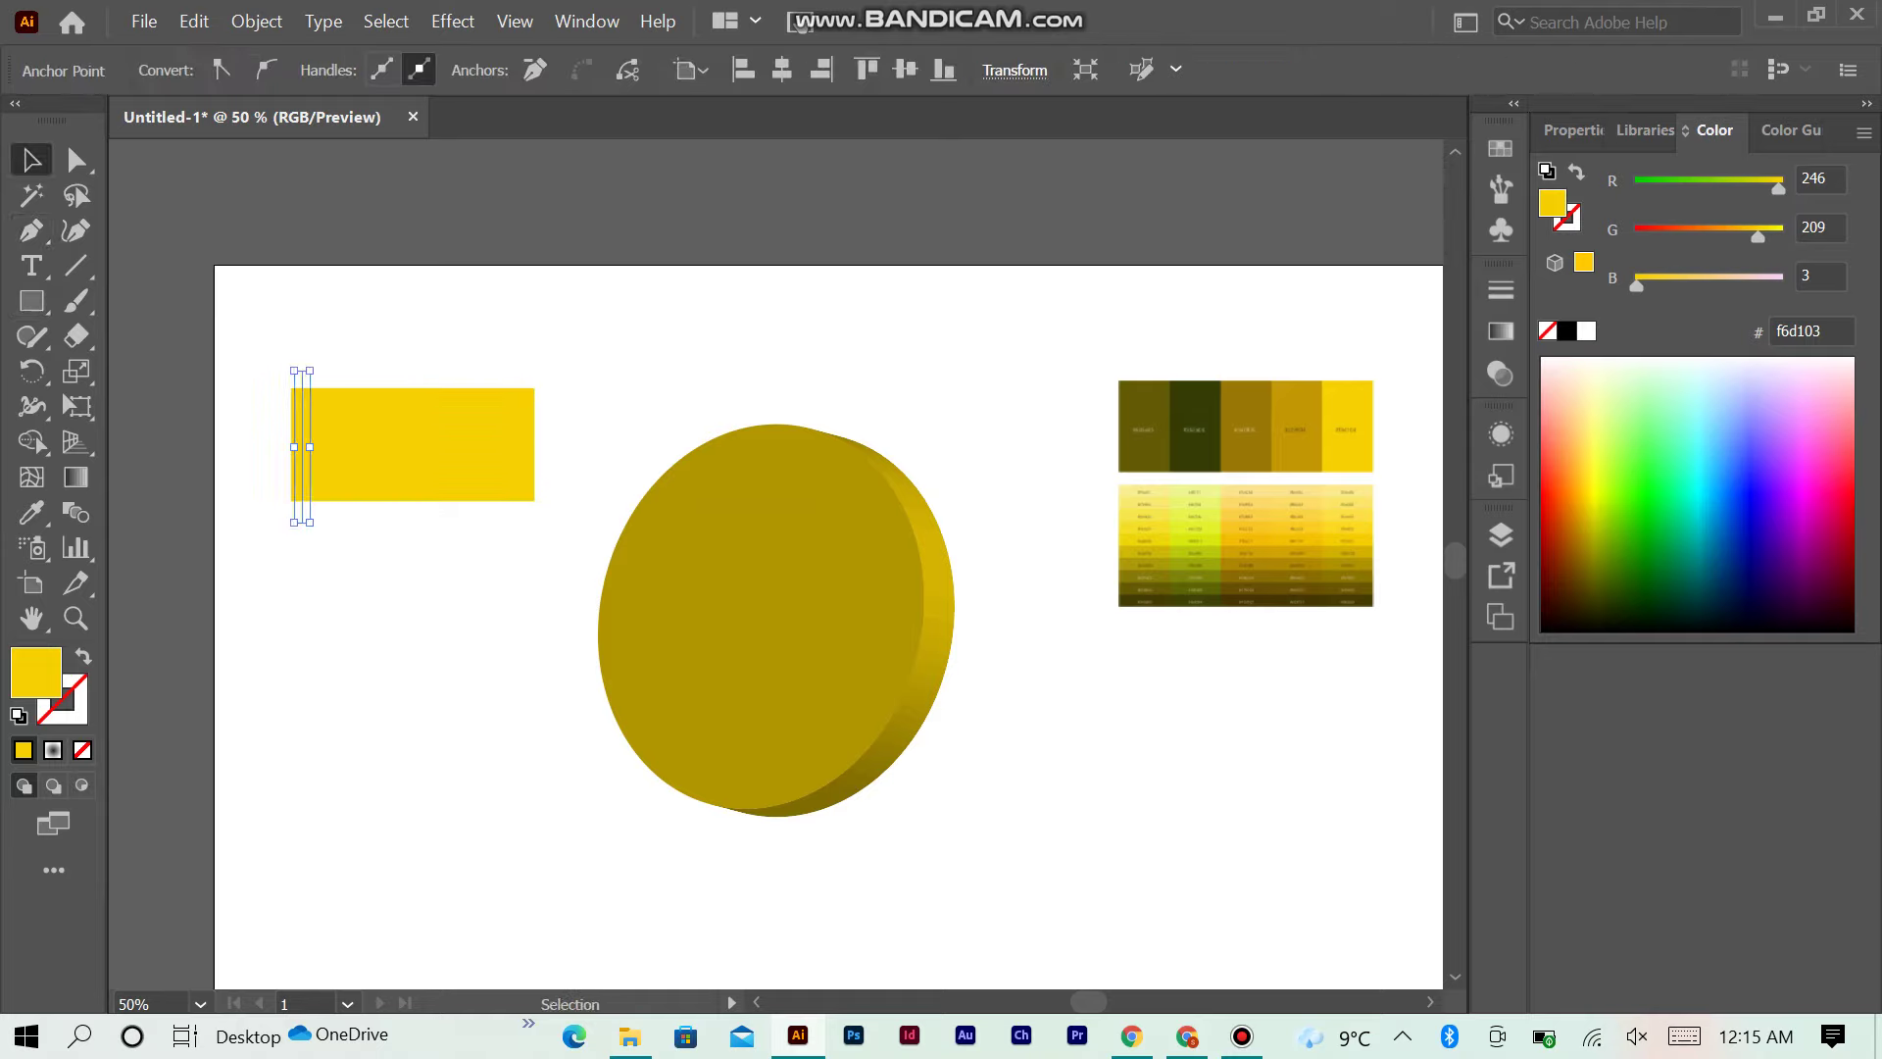
pyautogui.click(1296, 426)
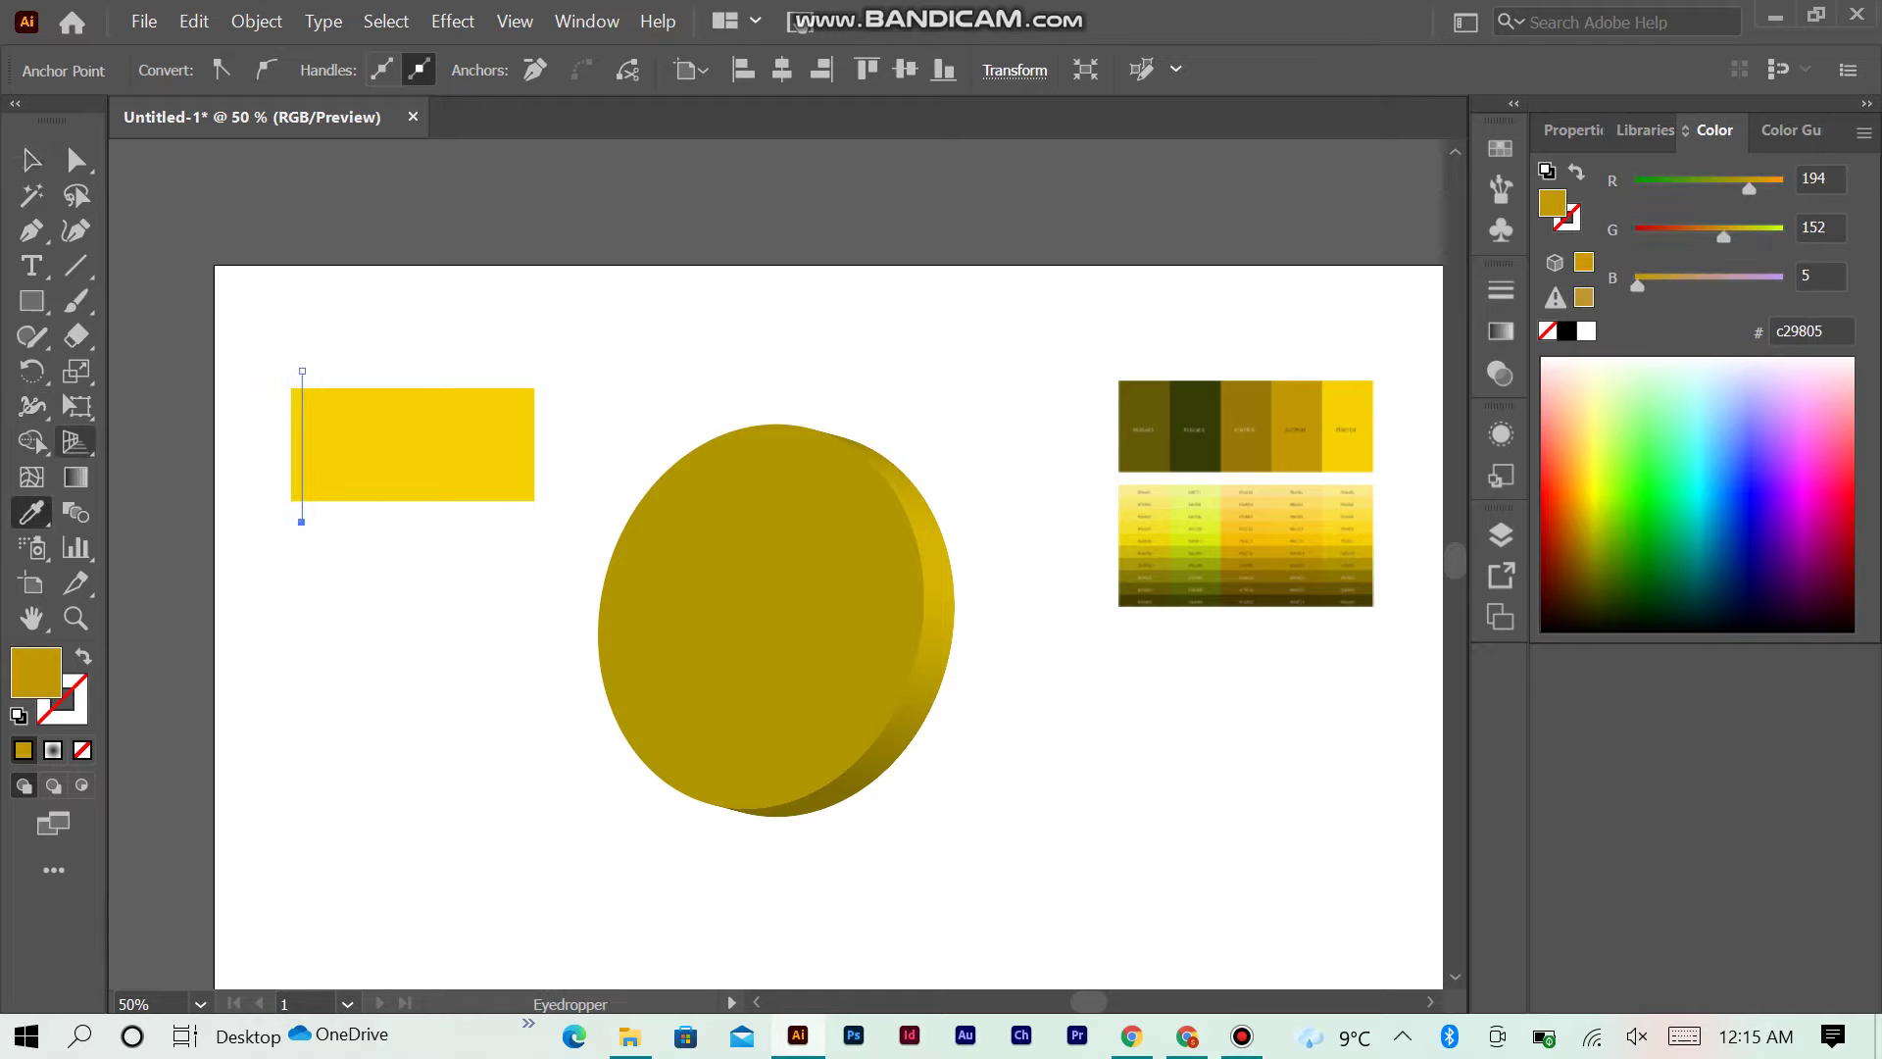
pyautogui.press('v')
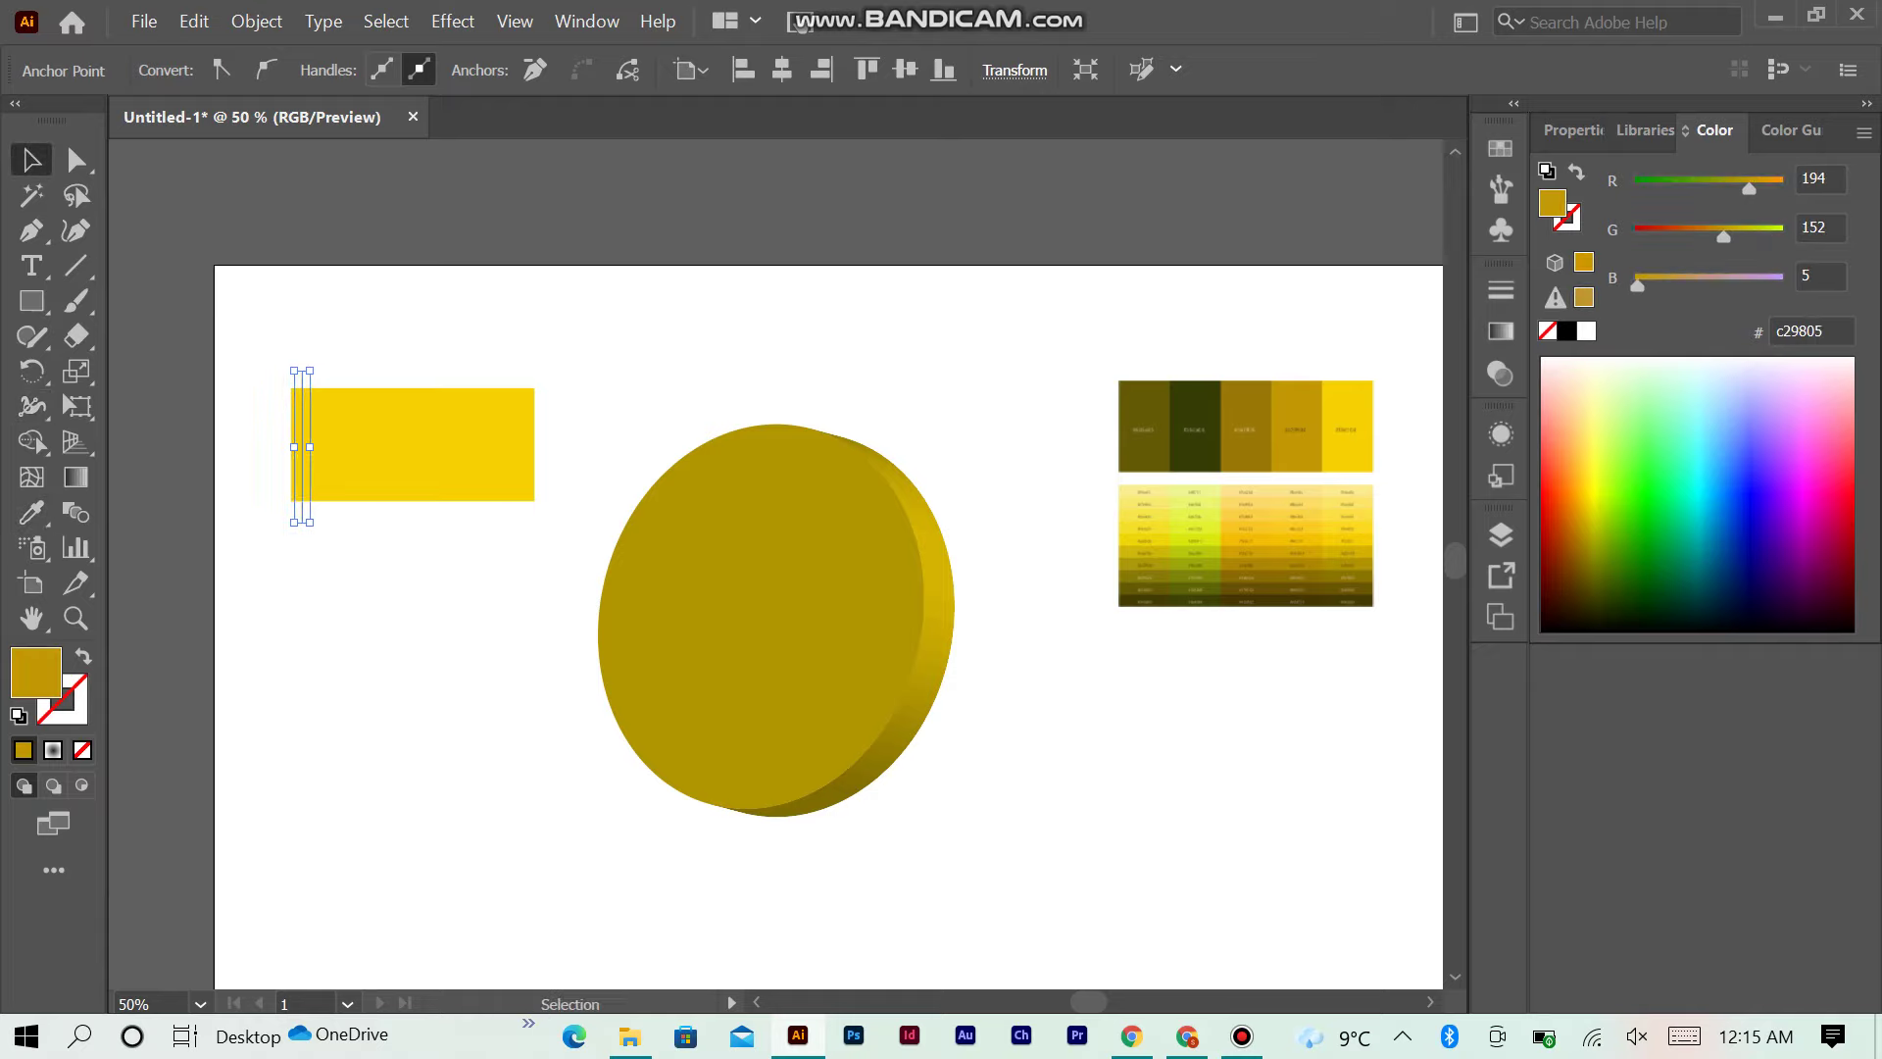
pyautogui.hotkey('shift', 'x')
pyautogui.click(1574, 131)
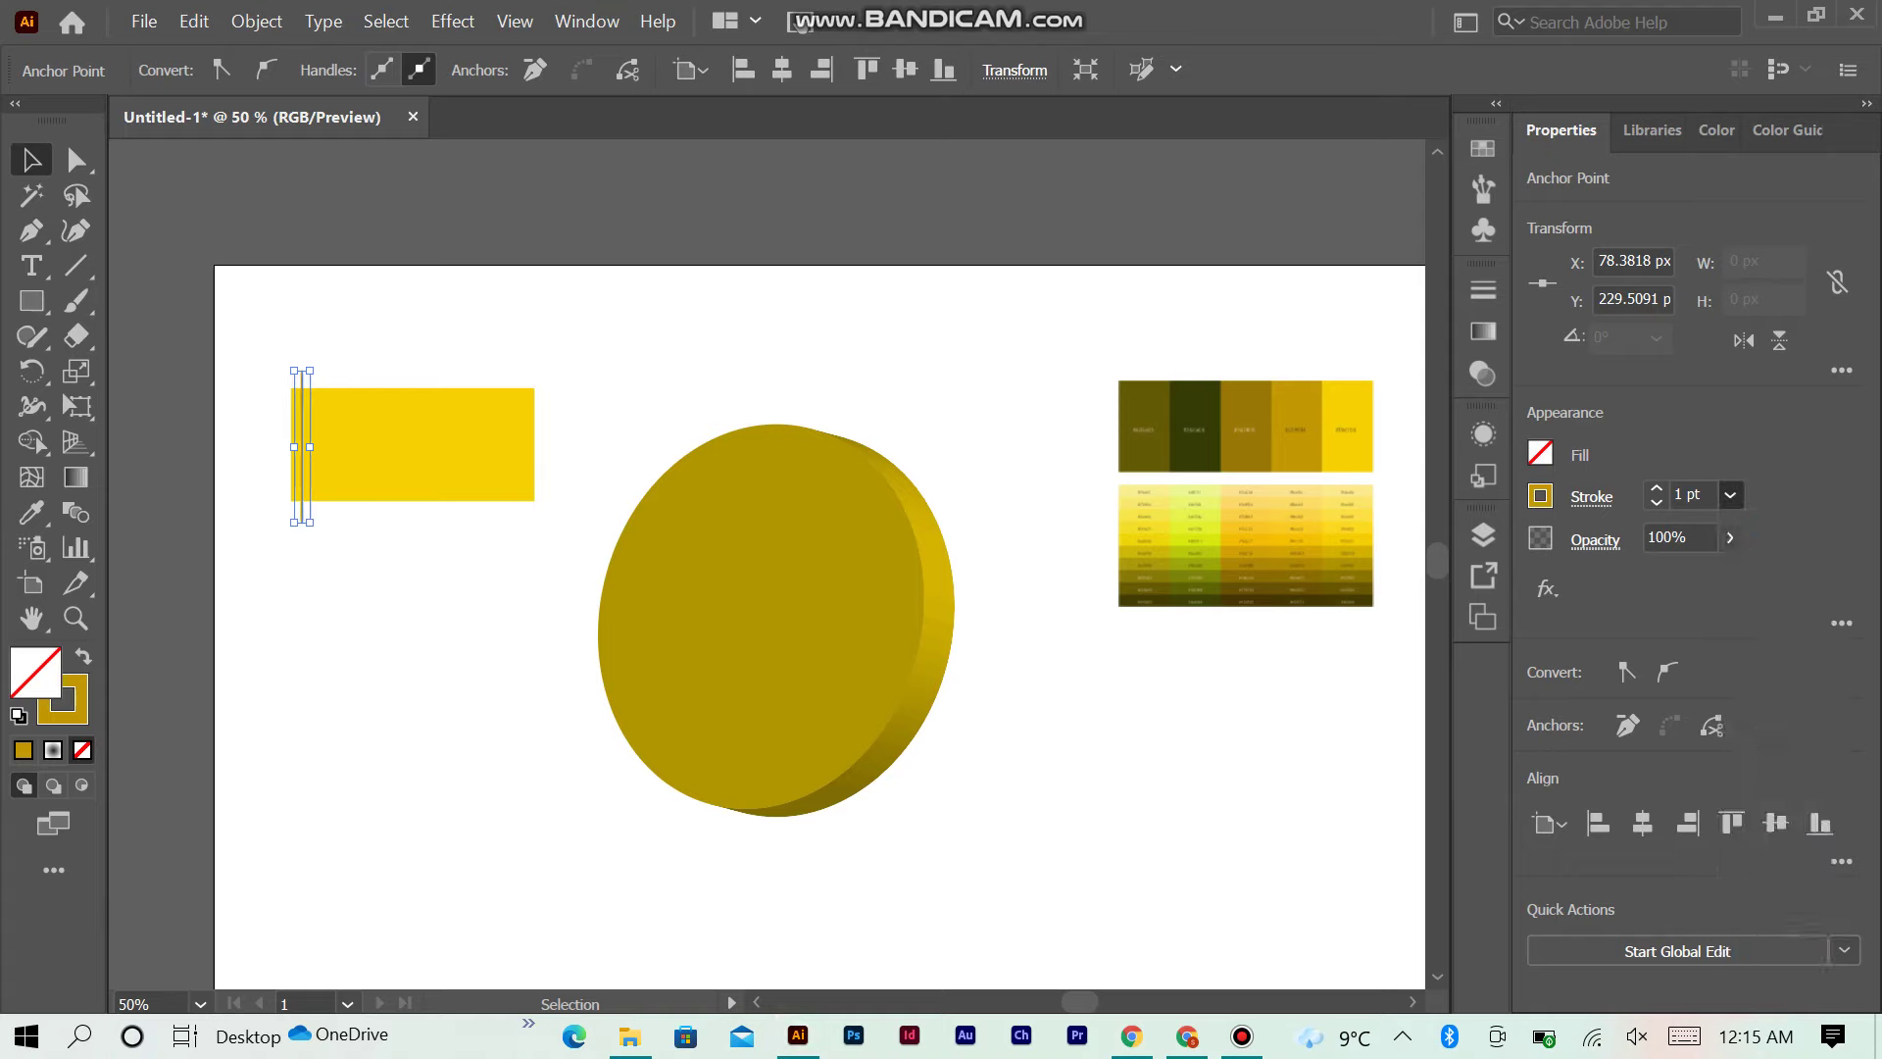
# Step: Repeat the line as evenly spaced stripes and trim their ends with Shape Builder
pyautogui.click(309, 459)
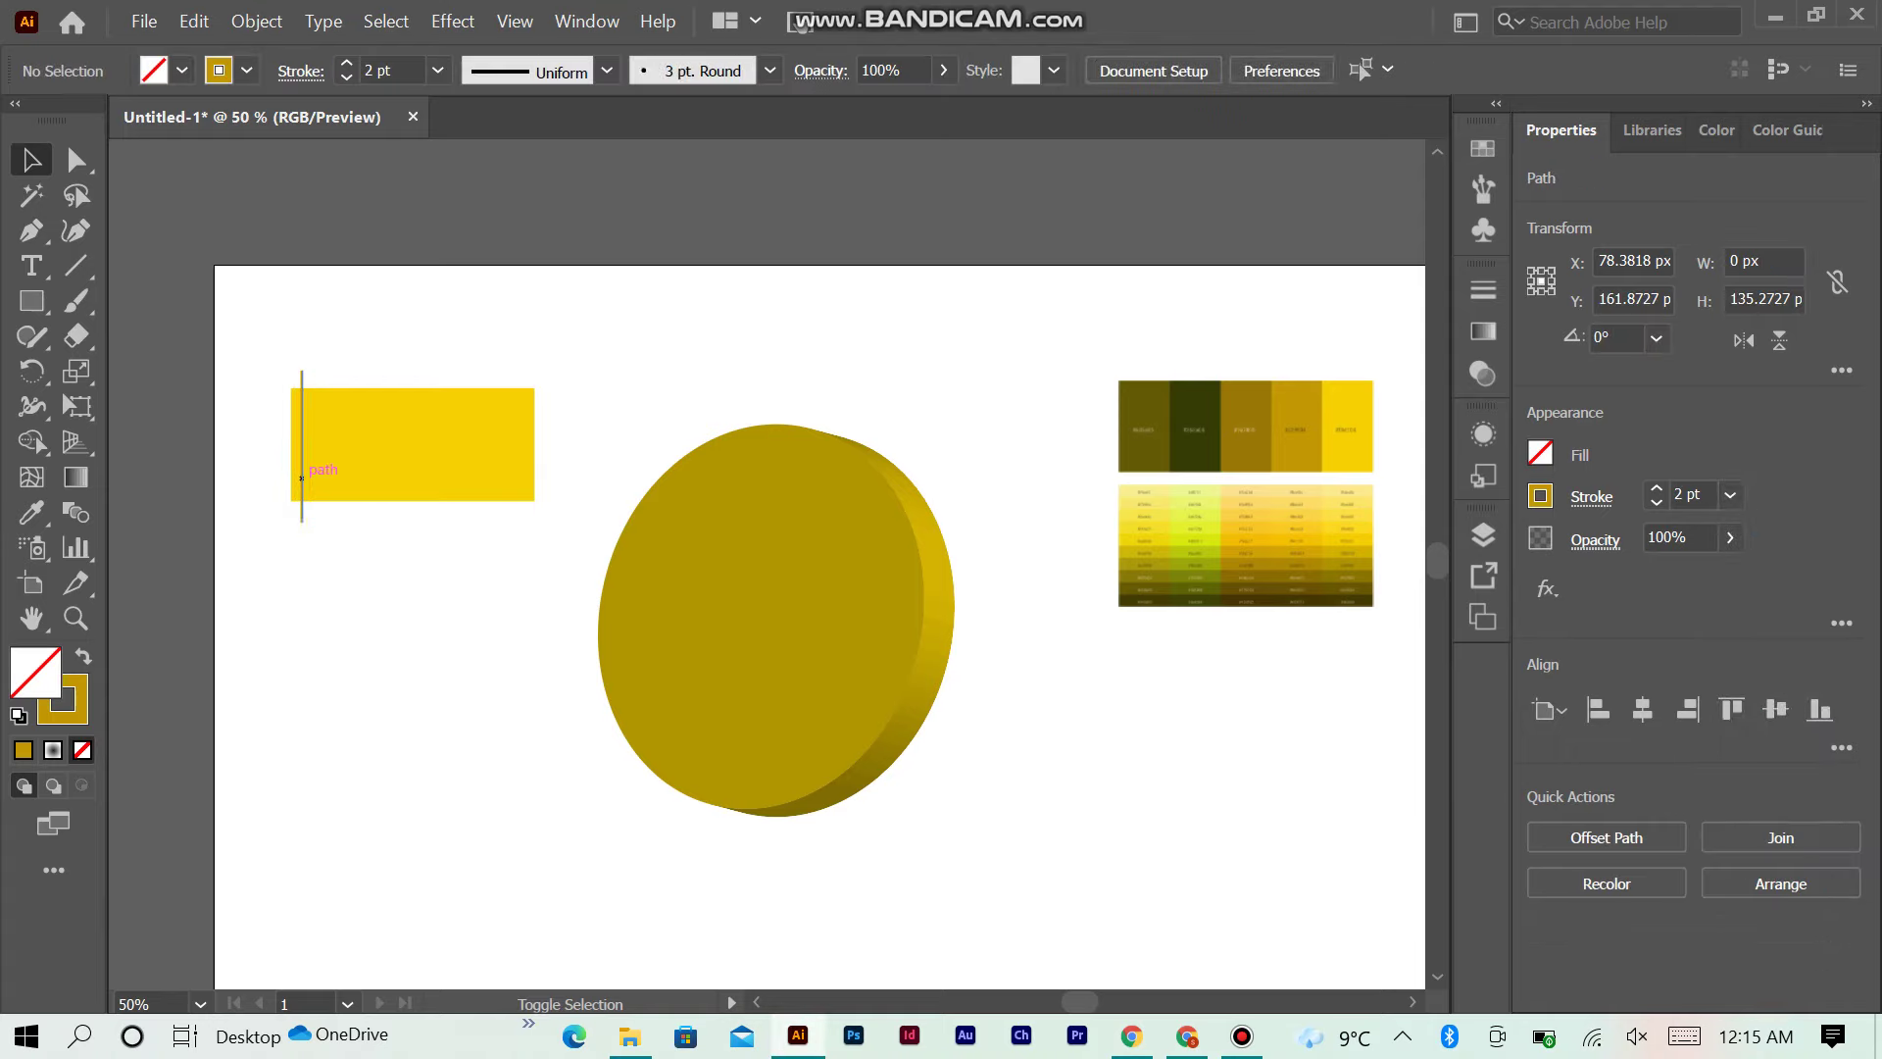
pyautogui.moveTo(302, 477); pyautogui.dragTo(308, 447)
pyautogui.hotkey('ctrl', 'd')
pyautogui.hotkey('ctrl', 'd')
pyautogui.hotkey('ctrl', 'd')
pyautogui.hotkey('ctrl', 'd')
pyautogui.hotkey('ctrl', 'd')
pyautogui.hotkey('ctrl', 'd')
pyautogui.hotkey('ctrl', 'd')
pyautogui.hotkey('ctrl', 'd')
pyautogui.hotkey('ctrl', 'd')
pyautogui.hotkey('ctrl', 'd')
pyautogui.hotkey('ctrl', 'a')
pyautogui.click(32, 441)
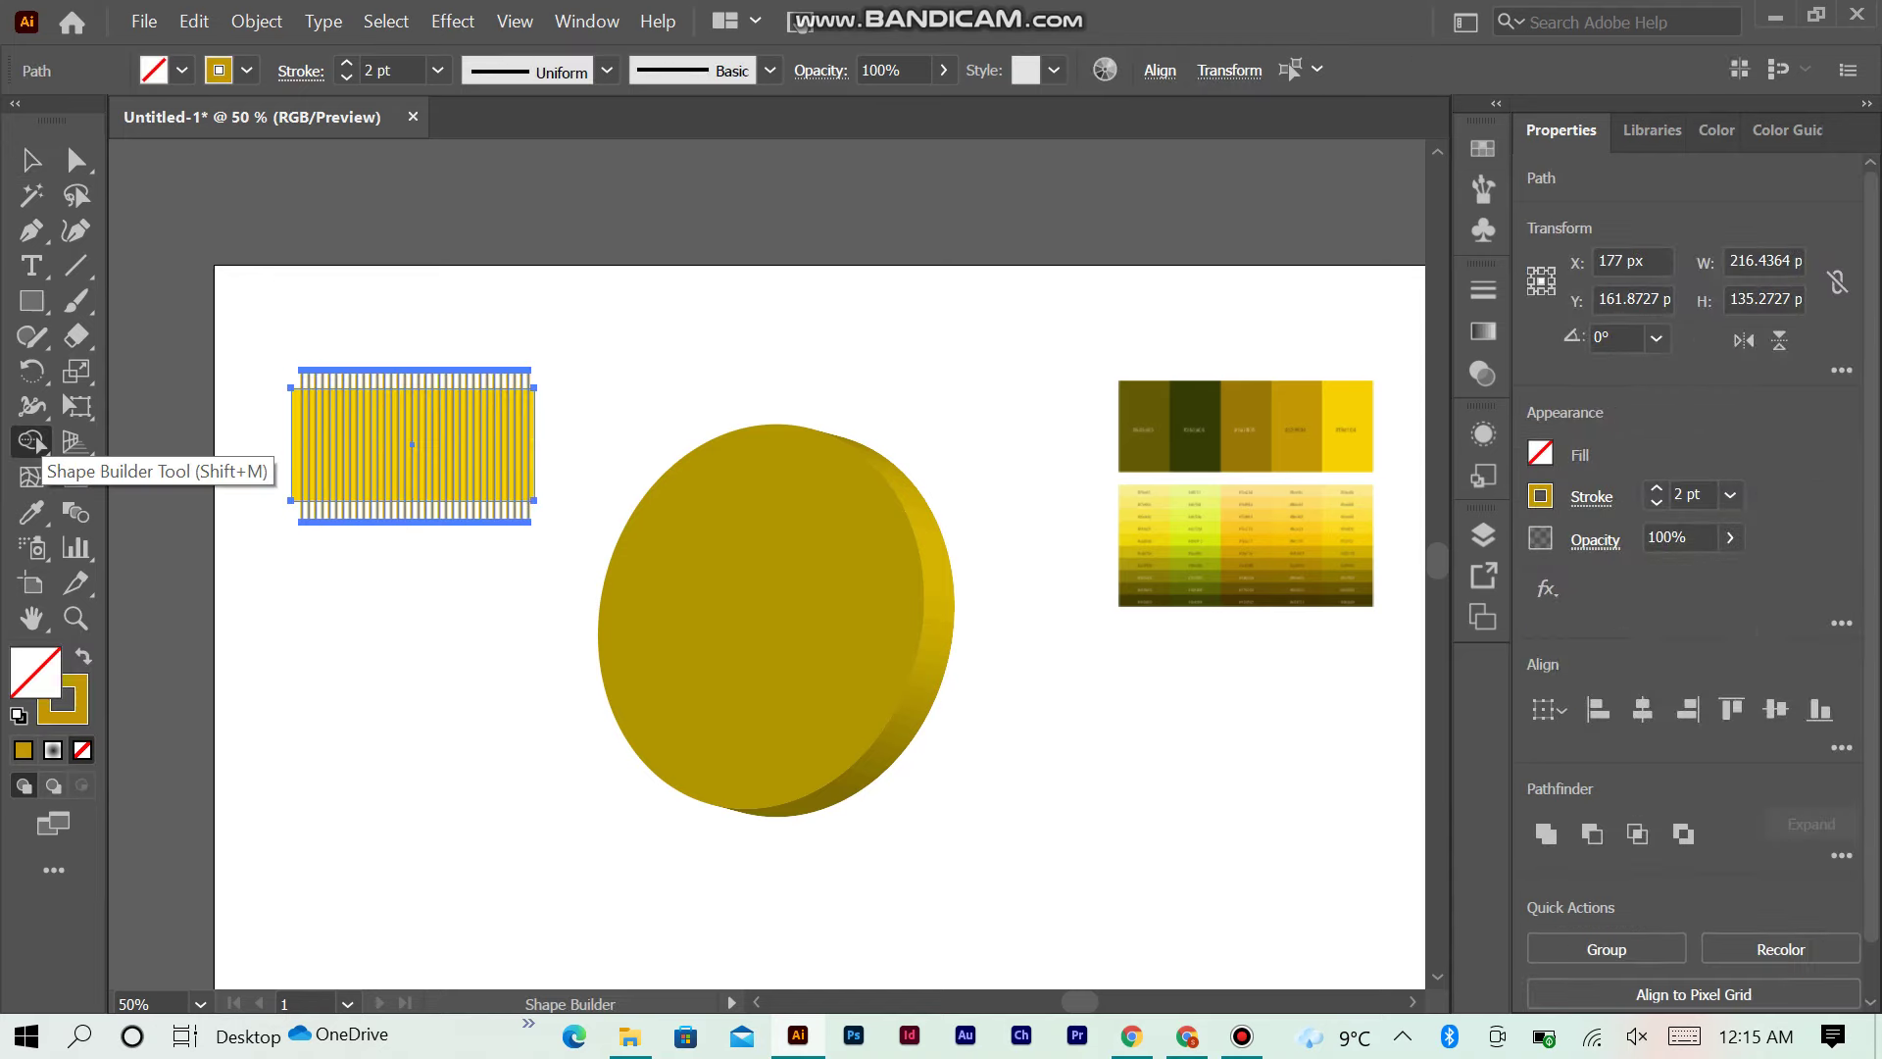
pyautogui.moveTo(432, 377); pyautogui.dragTo(526, 378)
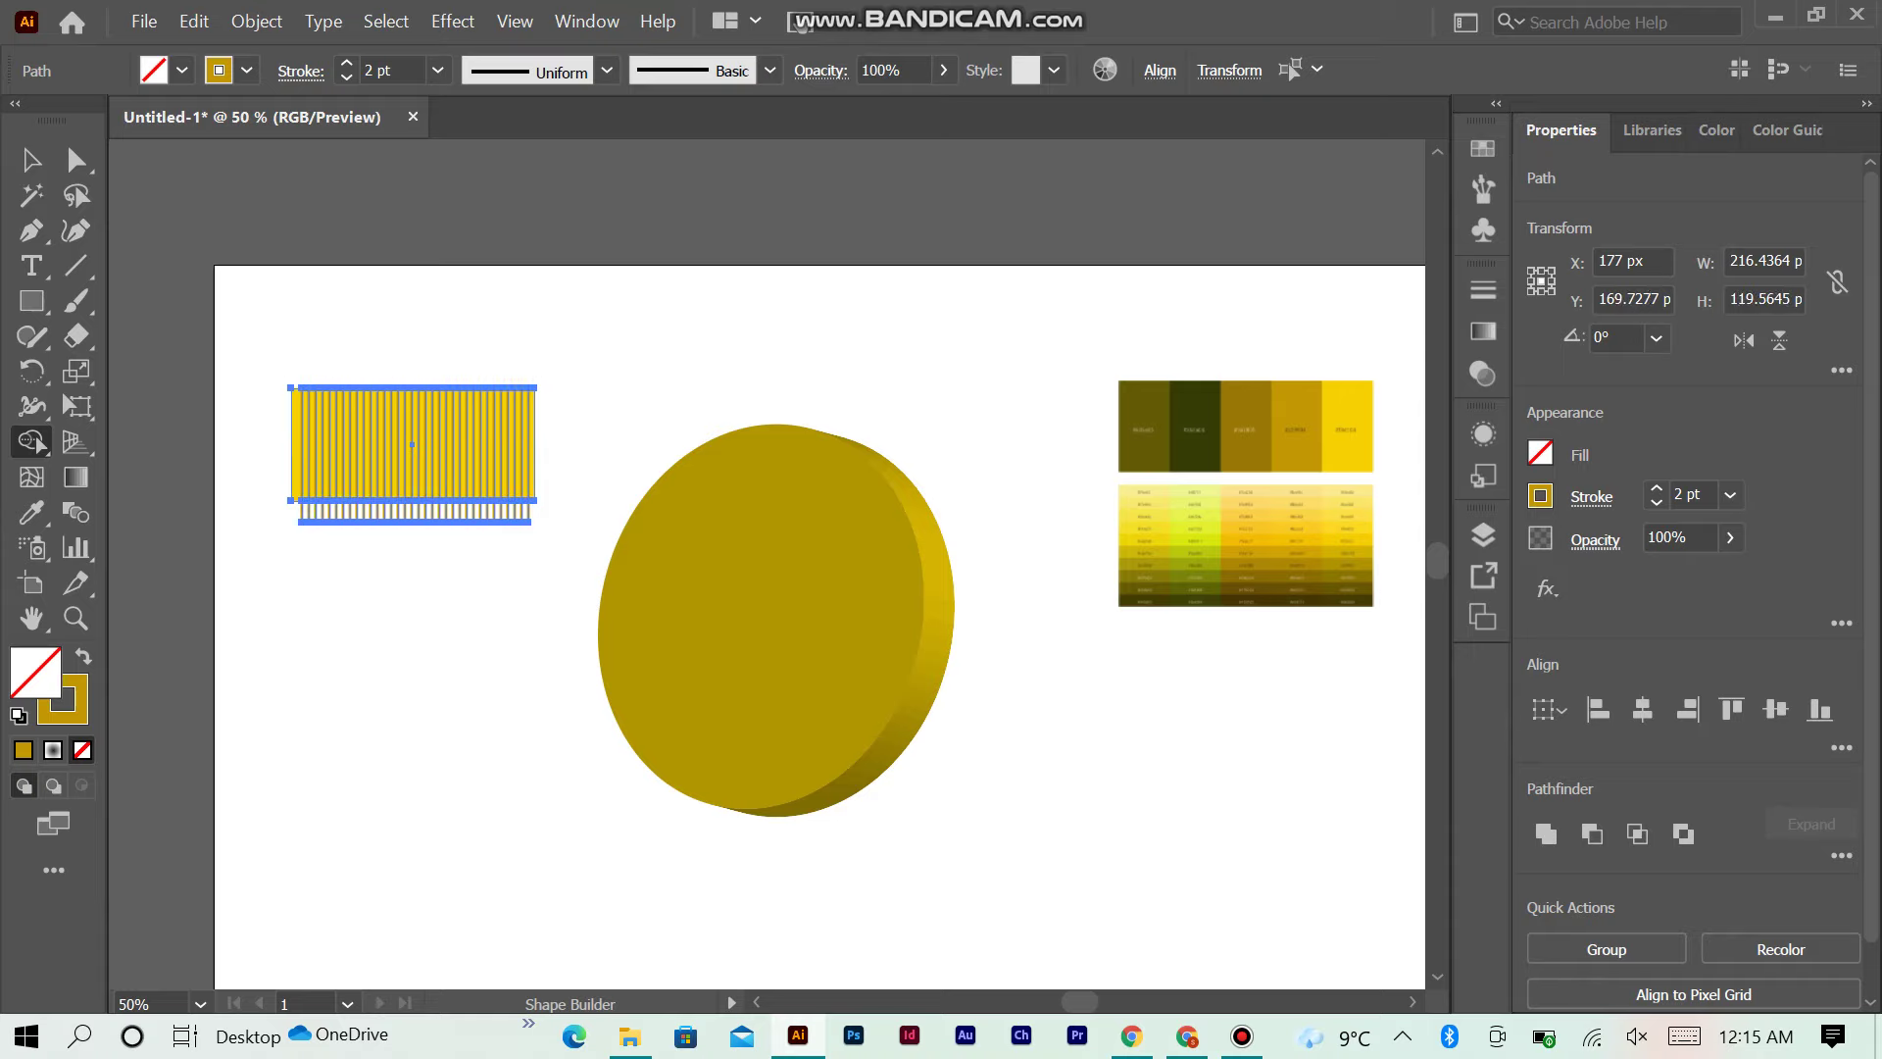
pyautogui.press('v')
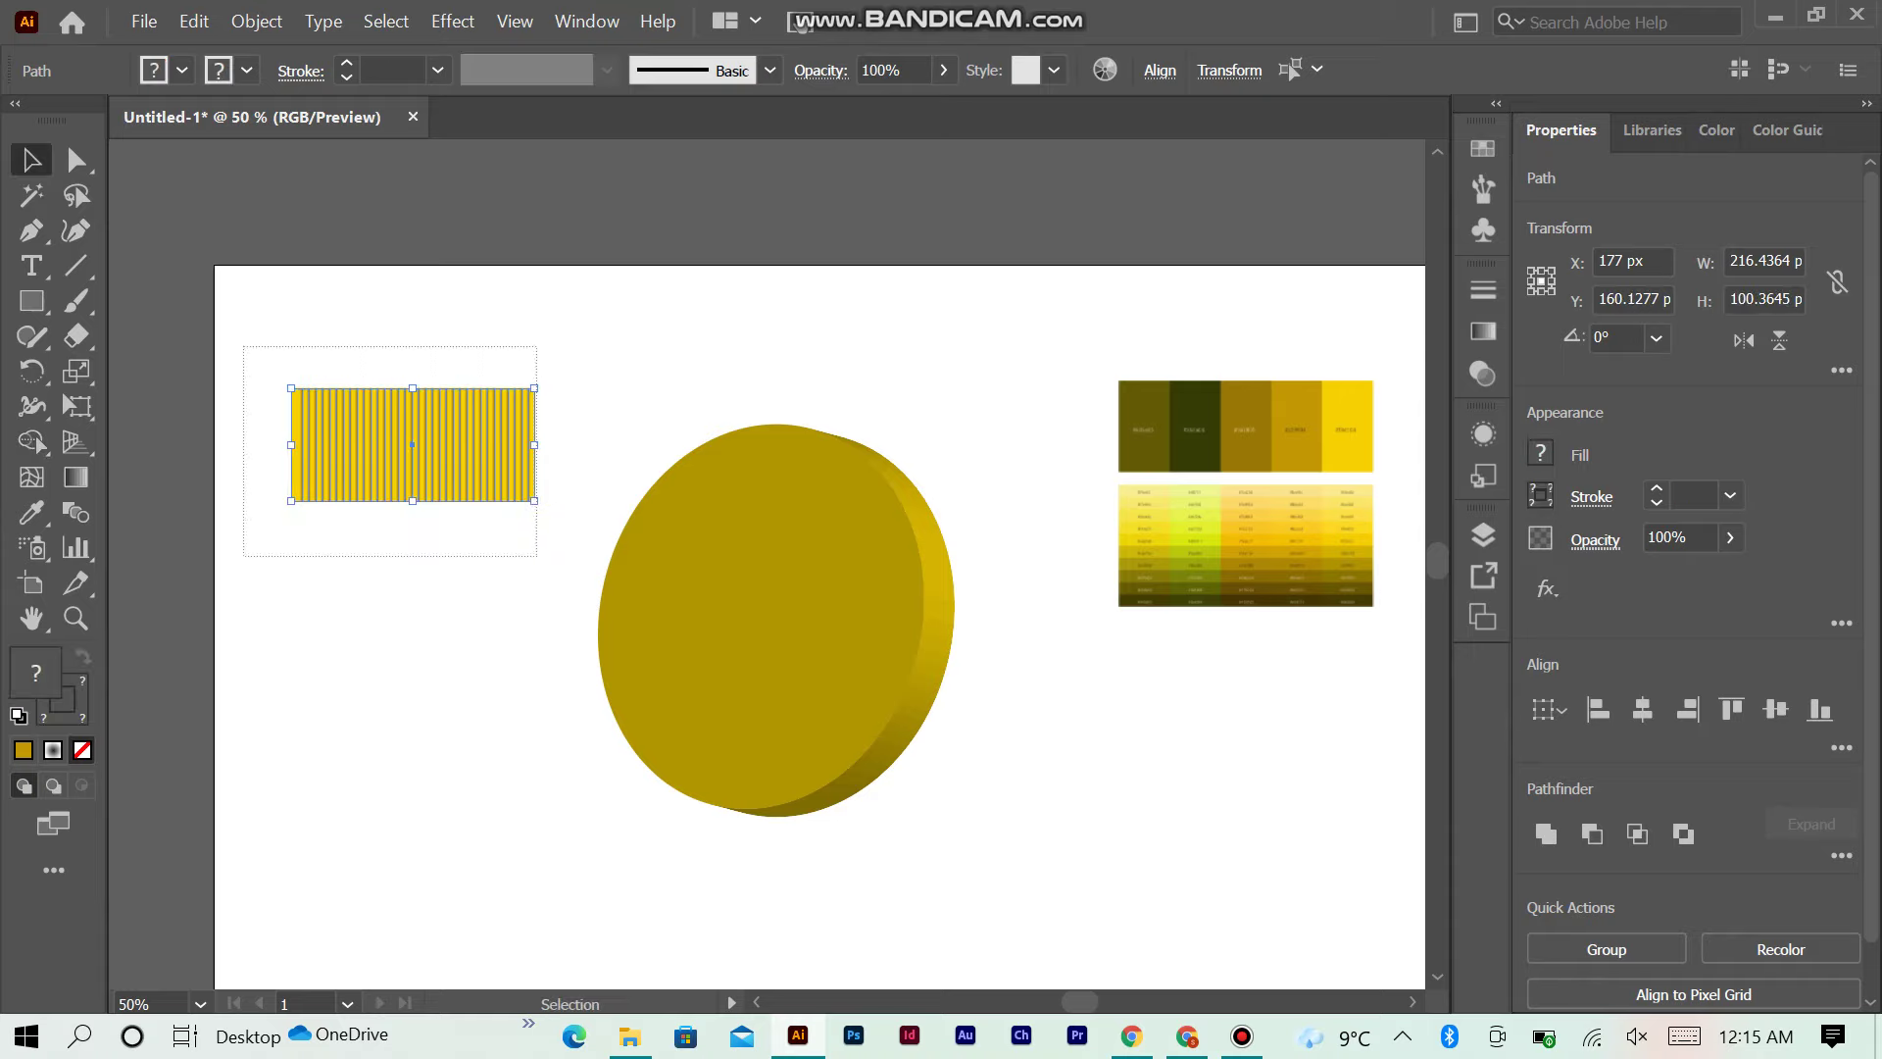
# Step: Save the striped rectangle as a new symbol and select the gold disc's 3D effect
pyautogui.hotkey('shift', 'ctrl', 'F11')
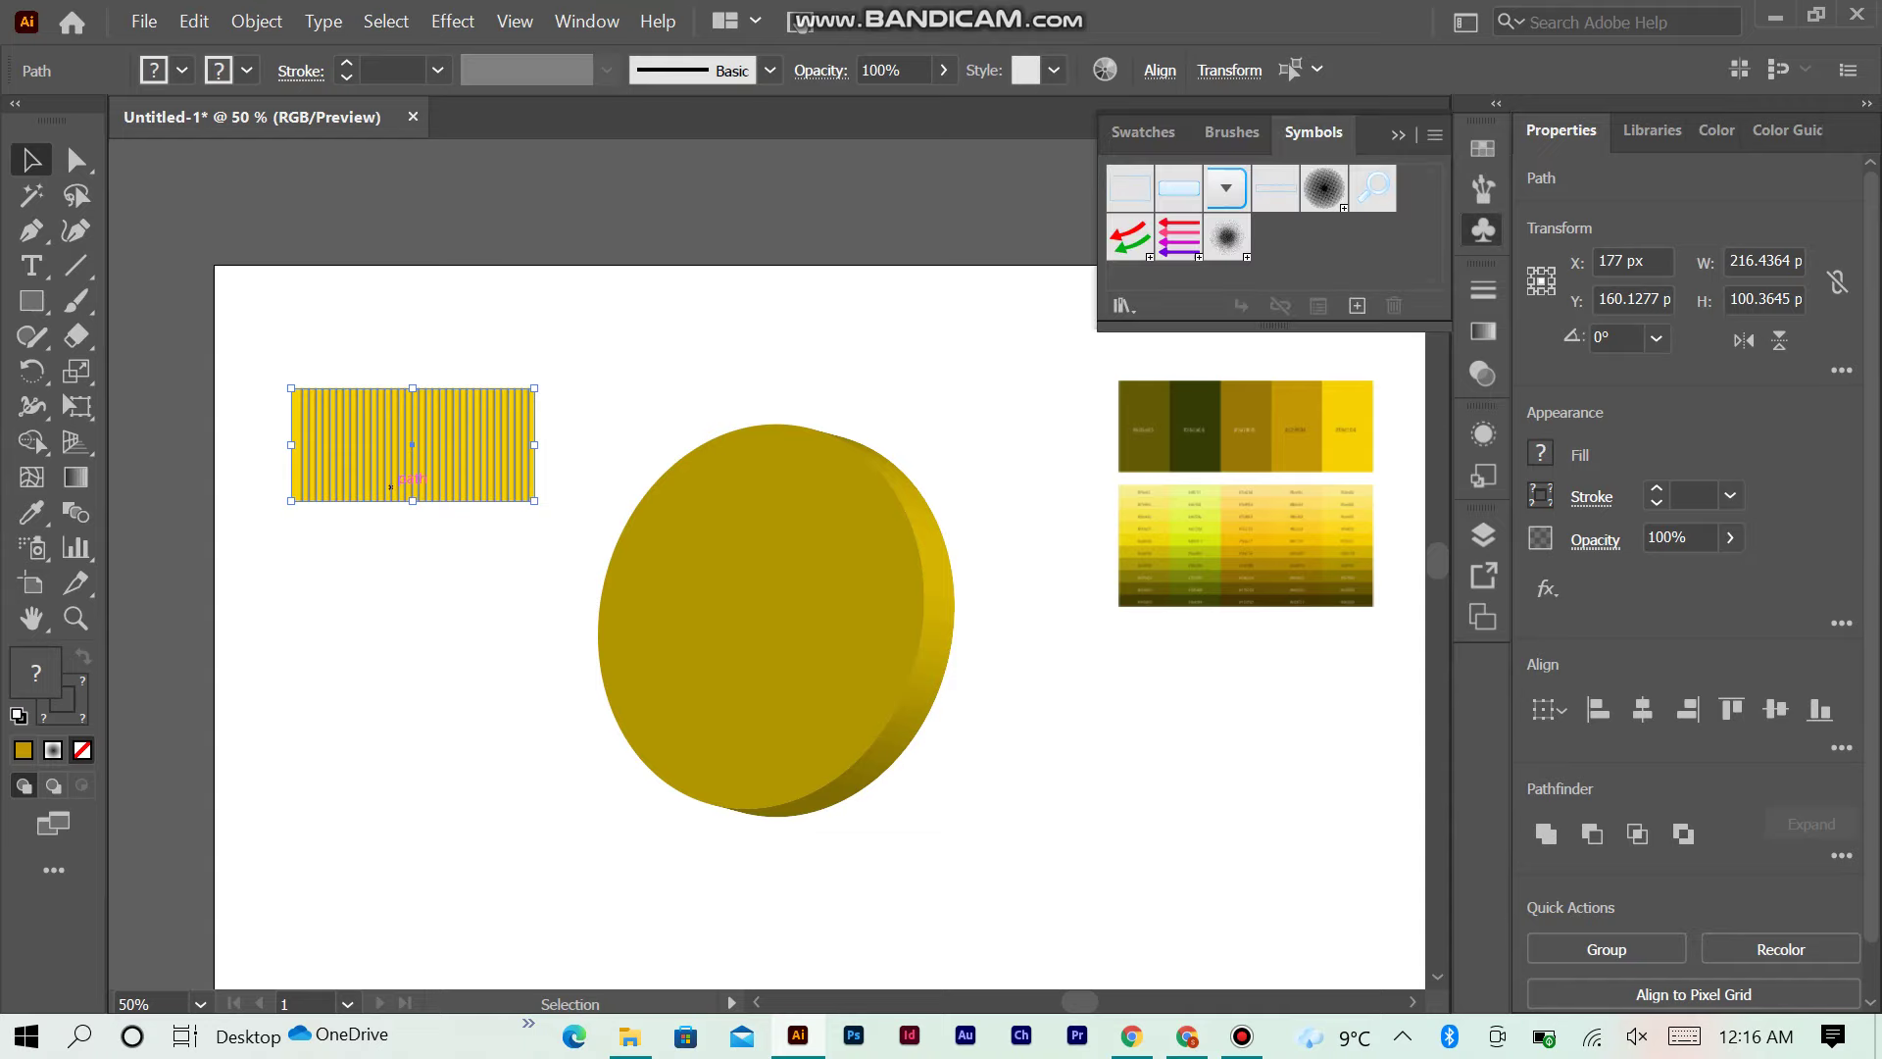
pyautogui.moveTo(412, 444); pyautogui.dragTo(1176, 274)
pyautogui.press('Return')
pyautogui.click(1029, 882)
pyautogui.click(775, 617)
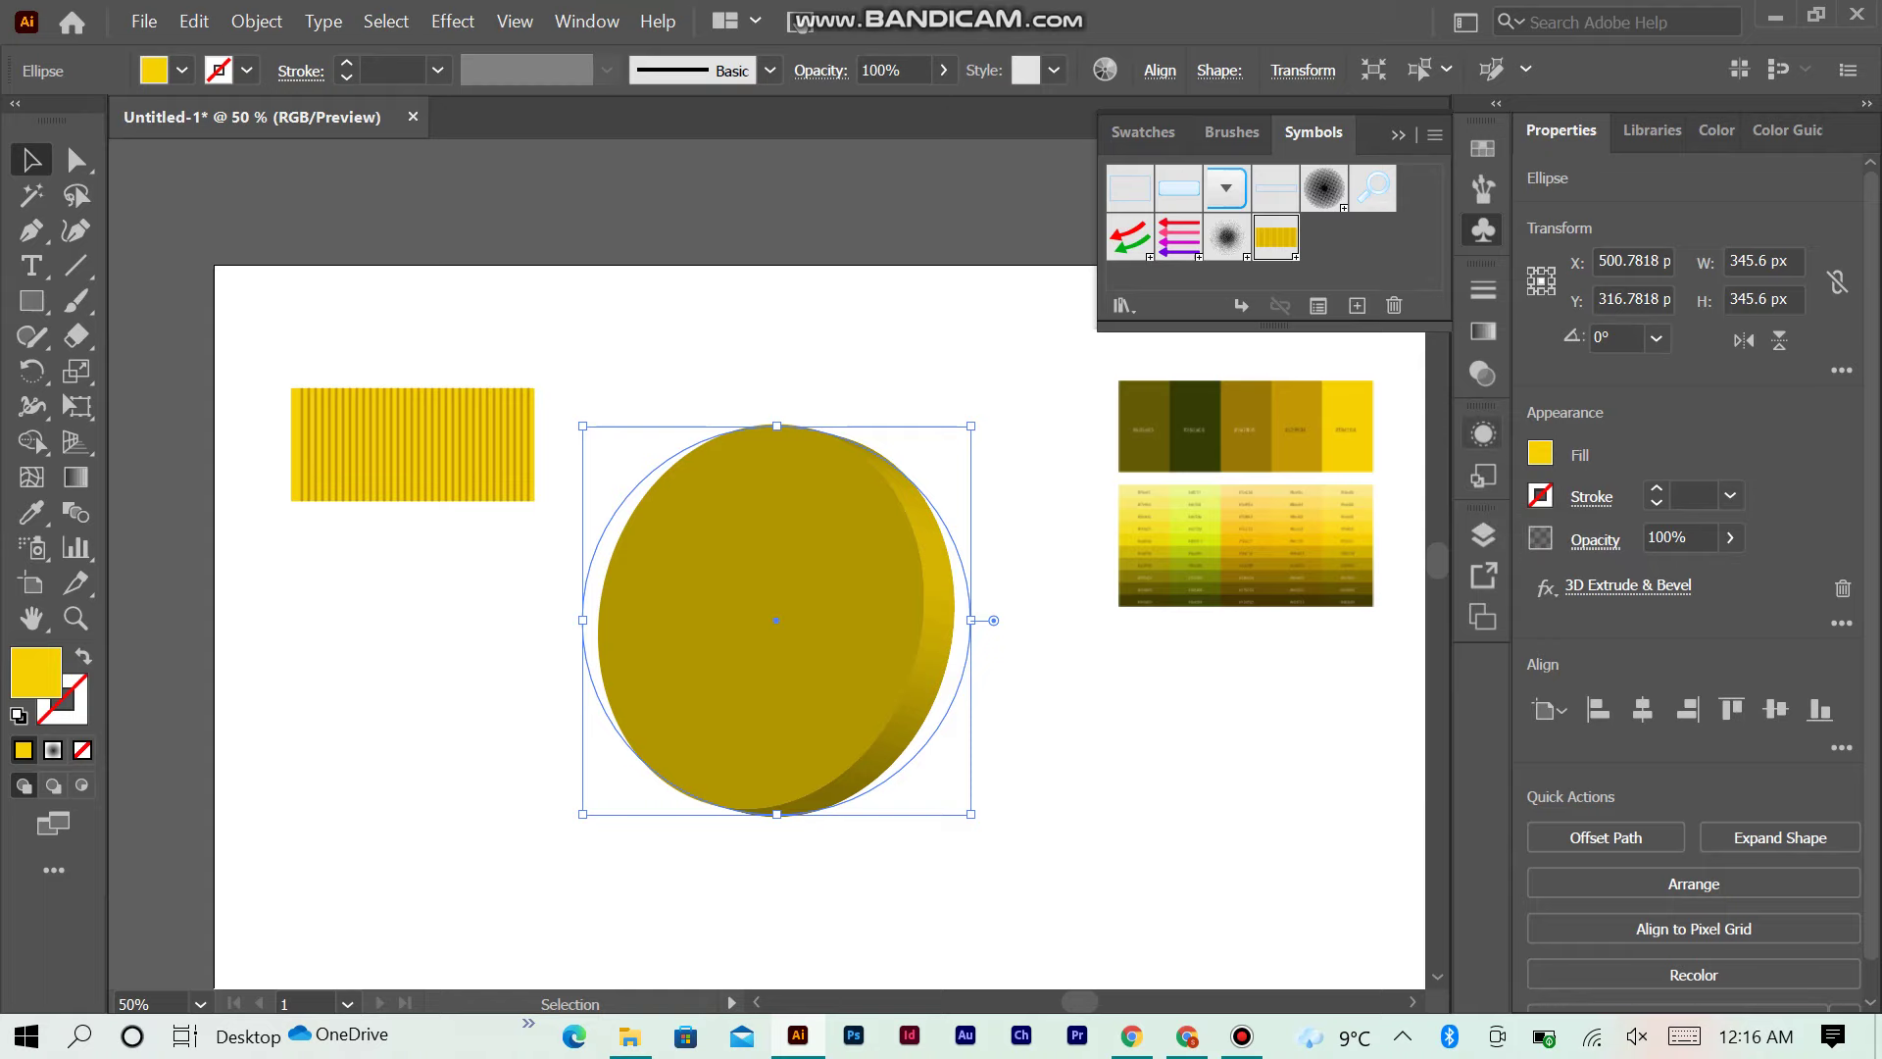
pyautogui.click(1484, 432)
# Step: Map the striped symbol across the disc's edge surface, stretched to span it, with shading
pyautogui.click(1243, 578)
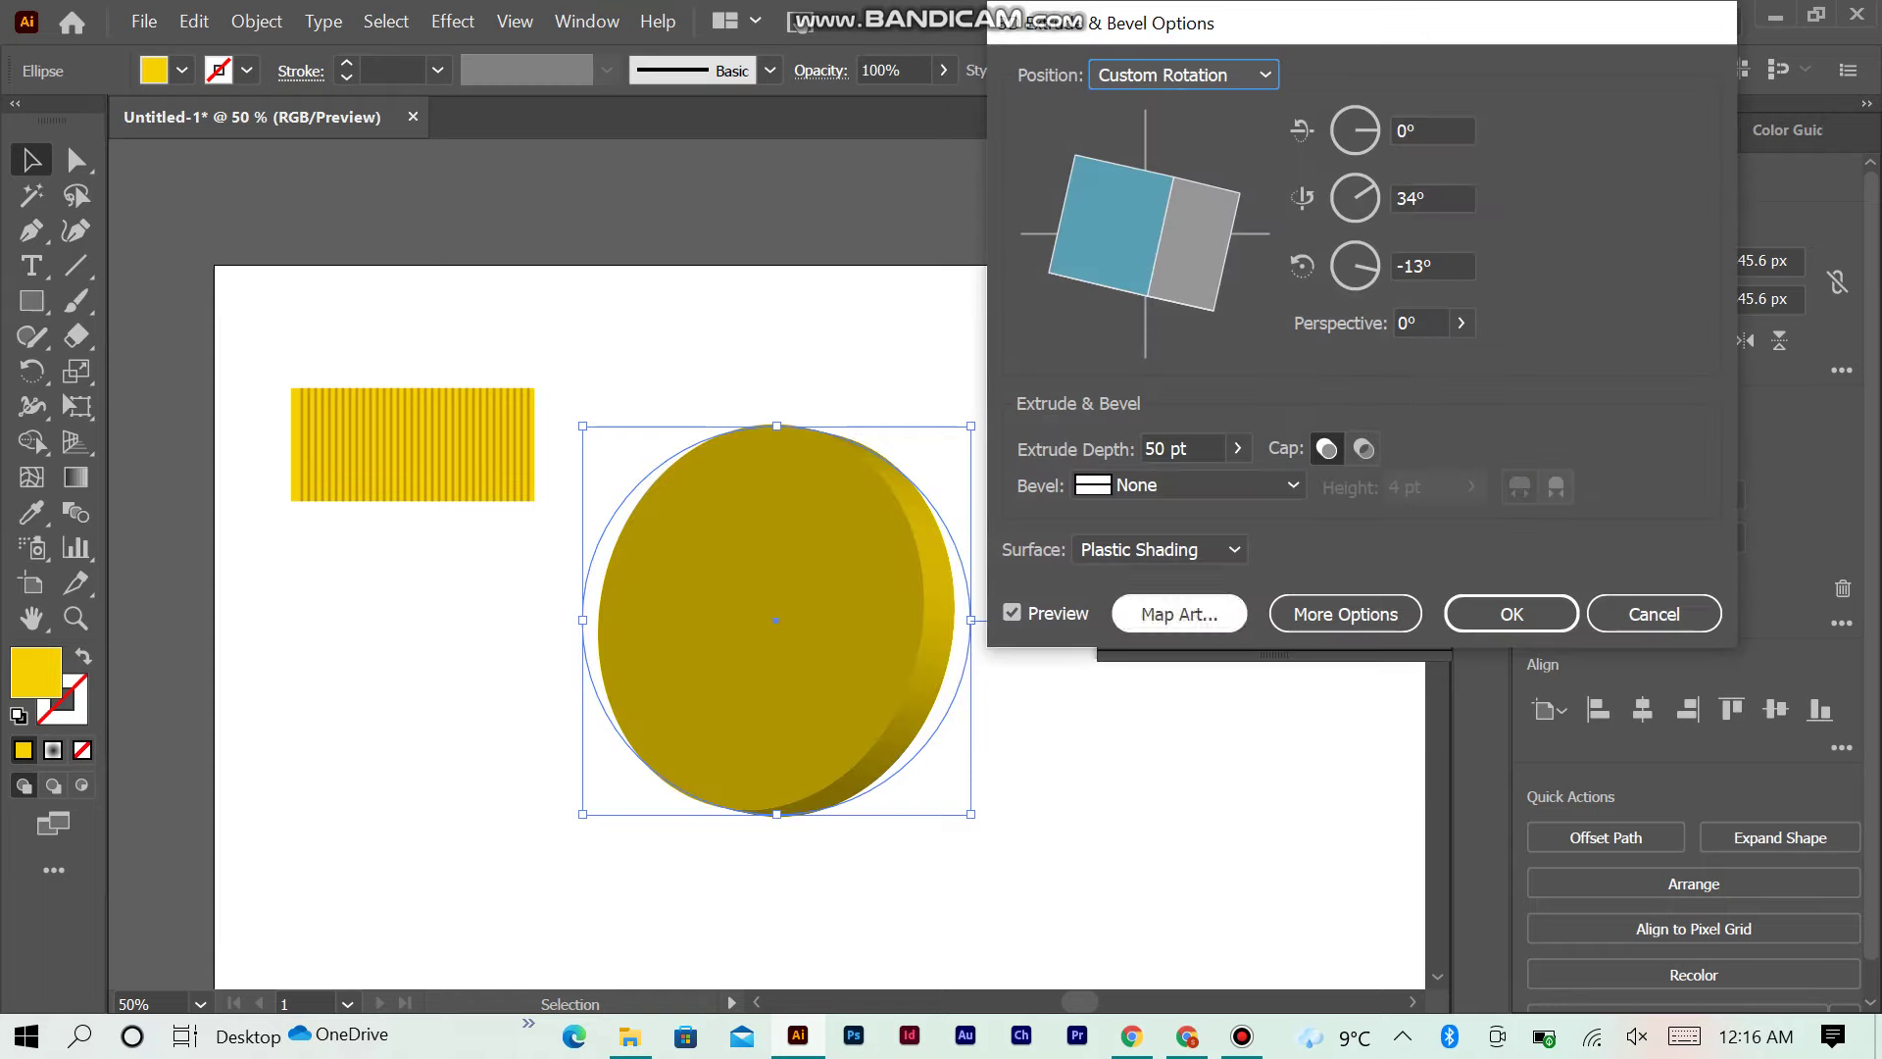
pyautogui.click(1180, 613)
pyautogui.click(1611, 75)
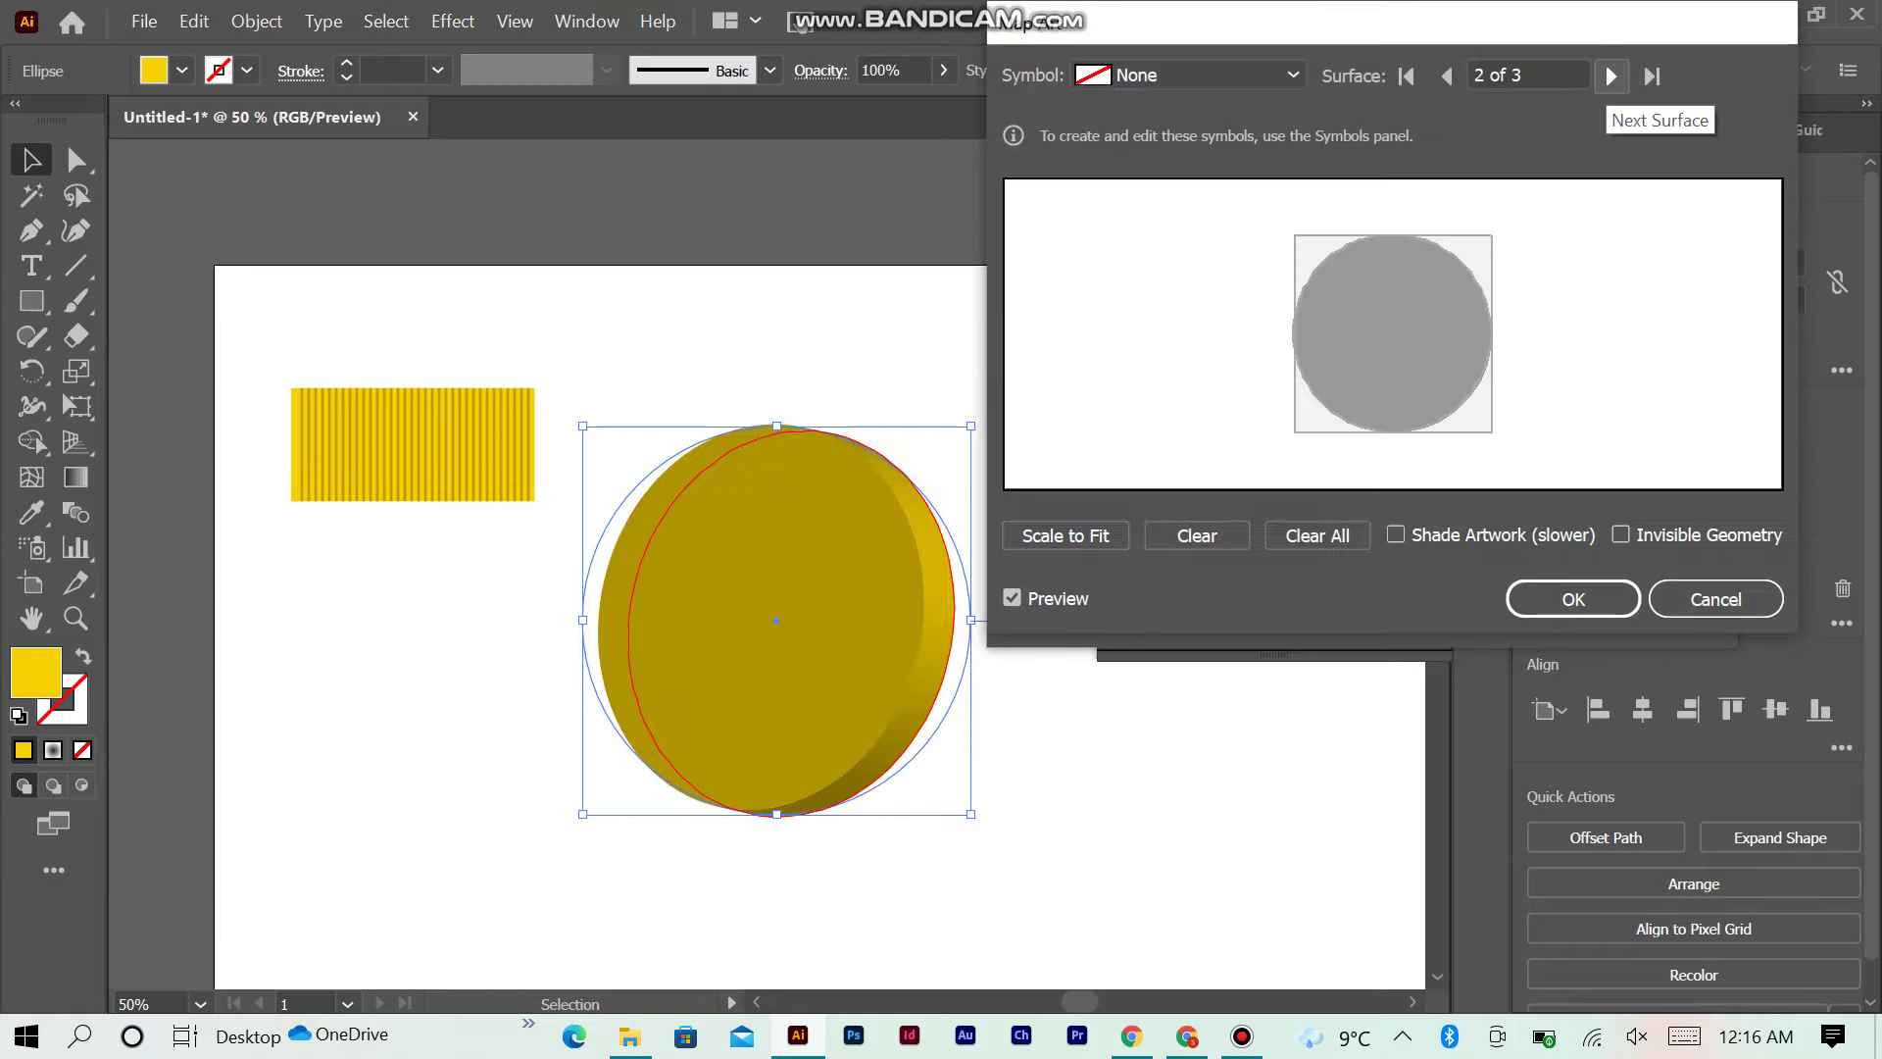
pyautogui.click(1189, 75)
pyautogui.click(1186, 431)
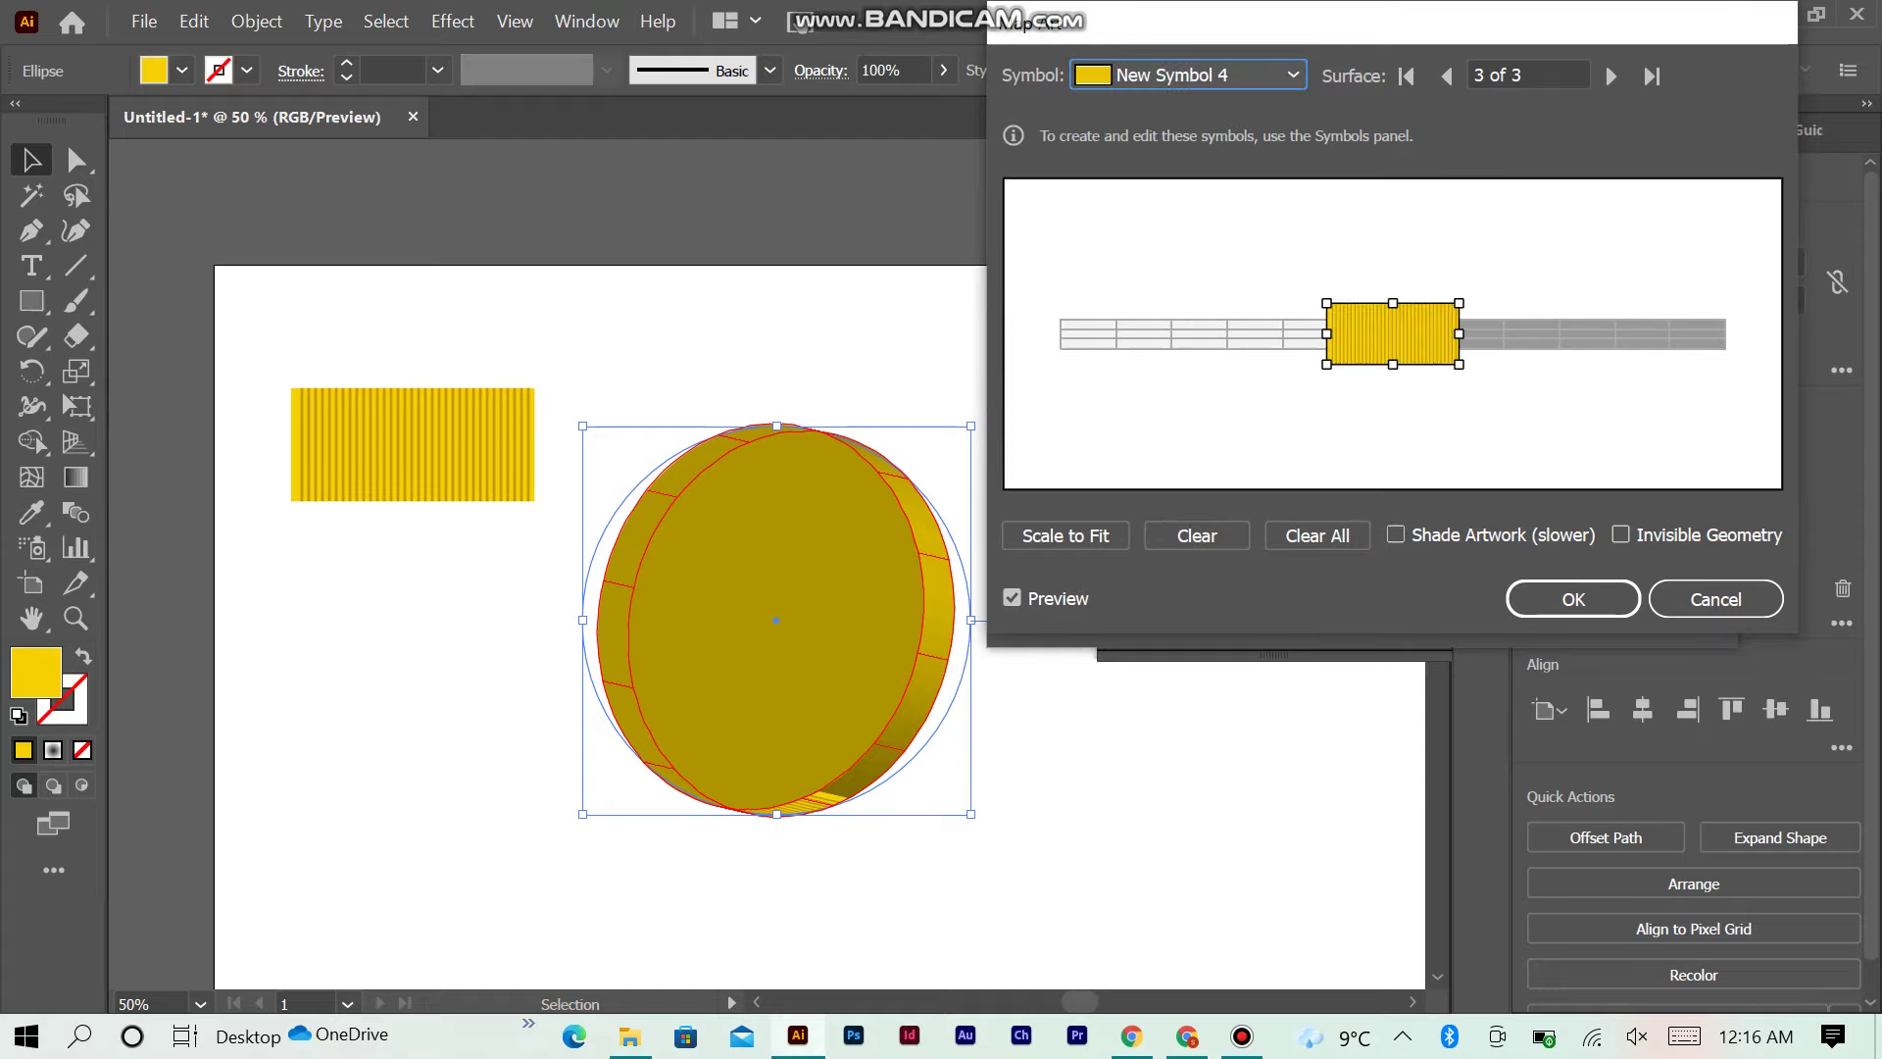
pyautogui.moveTo(1327, 334); pyautogui.dragTo(1052, 333)
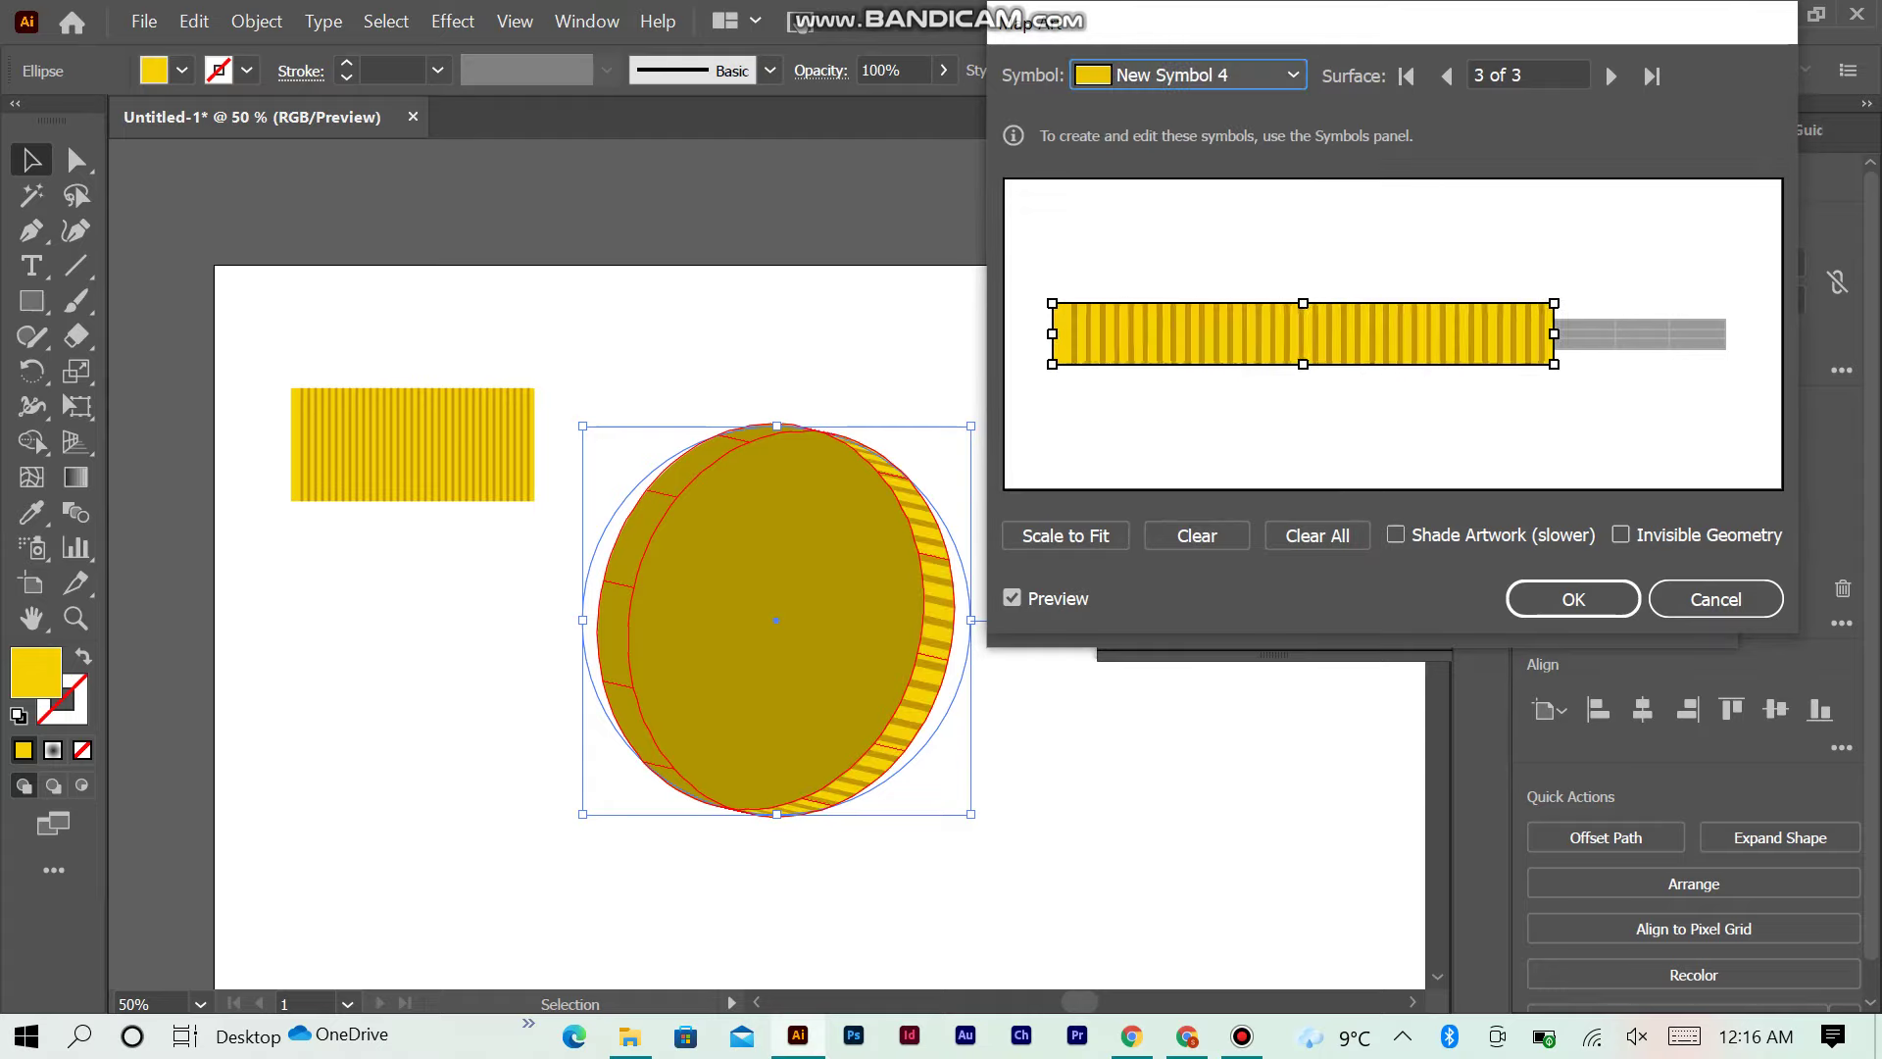
pyautogui.moveTo(1459, 333); pyautogui.dragTo(1739, 334)
pyautogui.click(1395, 534)
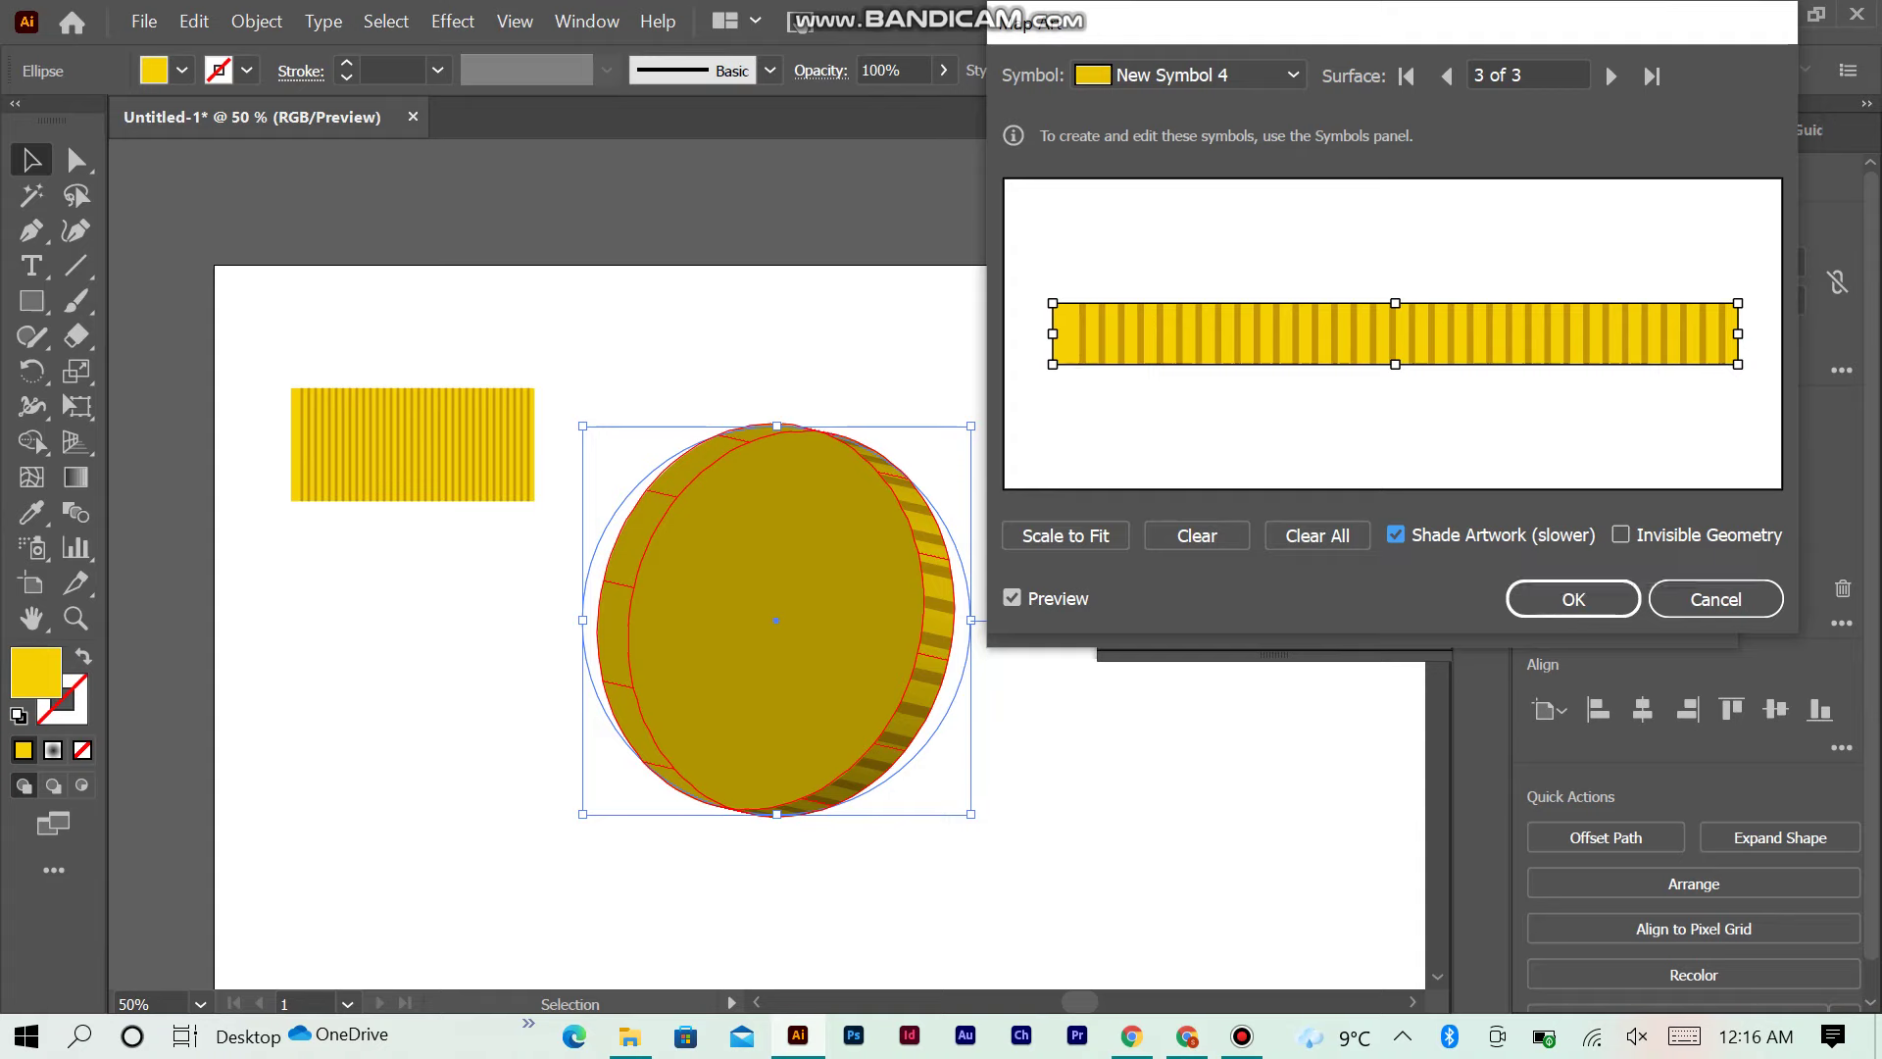
pyautogui.click(1574, 599)
pyautogui.click(1506, 609)
pyautogui.hotkey('ctrl', 'shift', 'a')
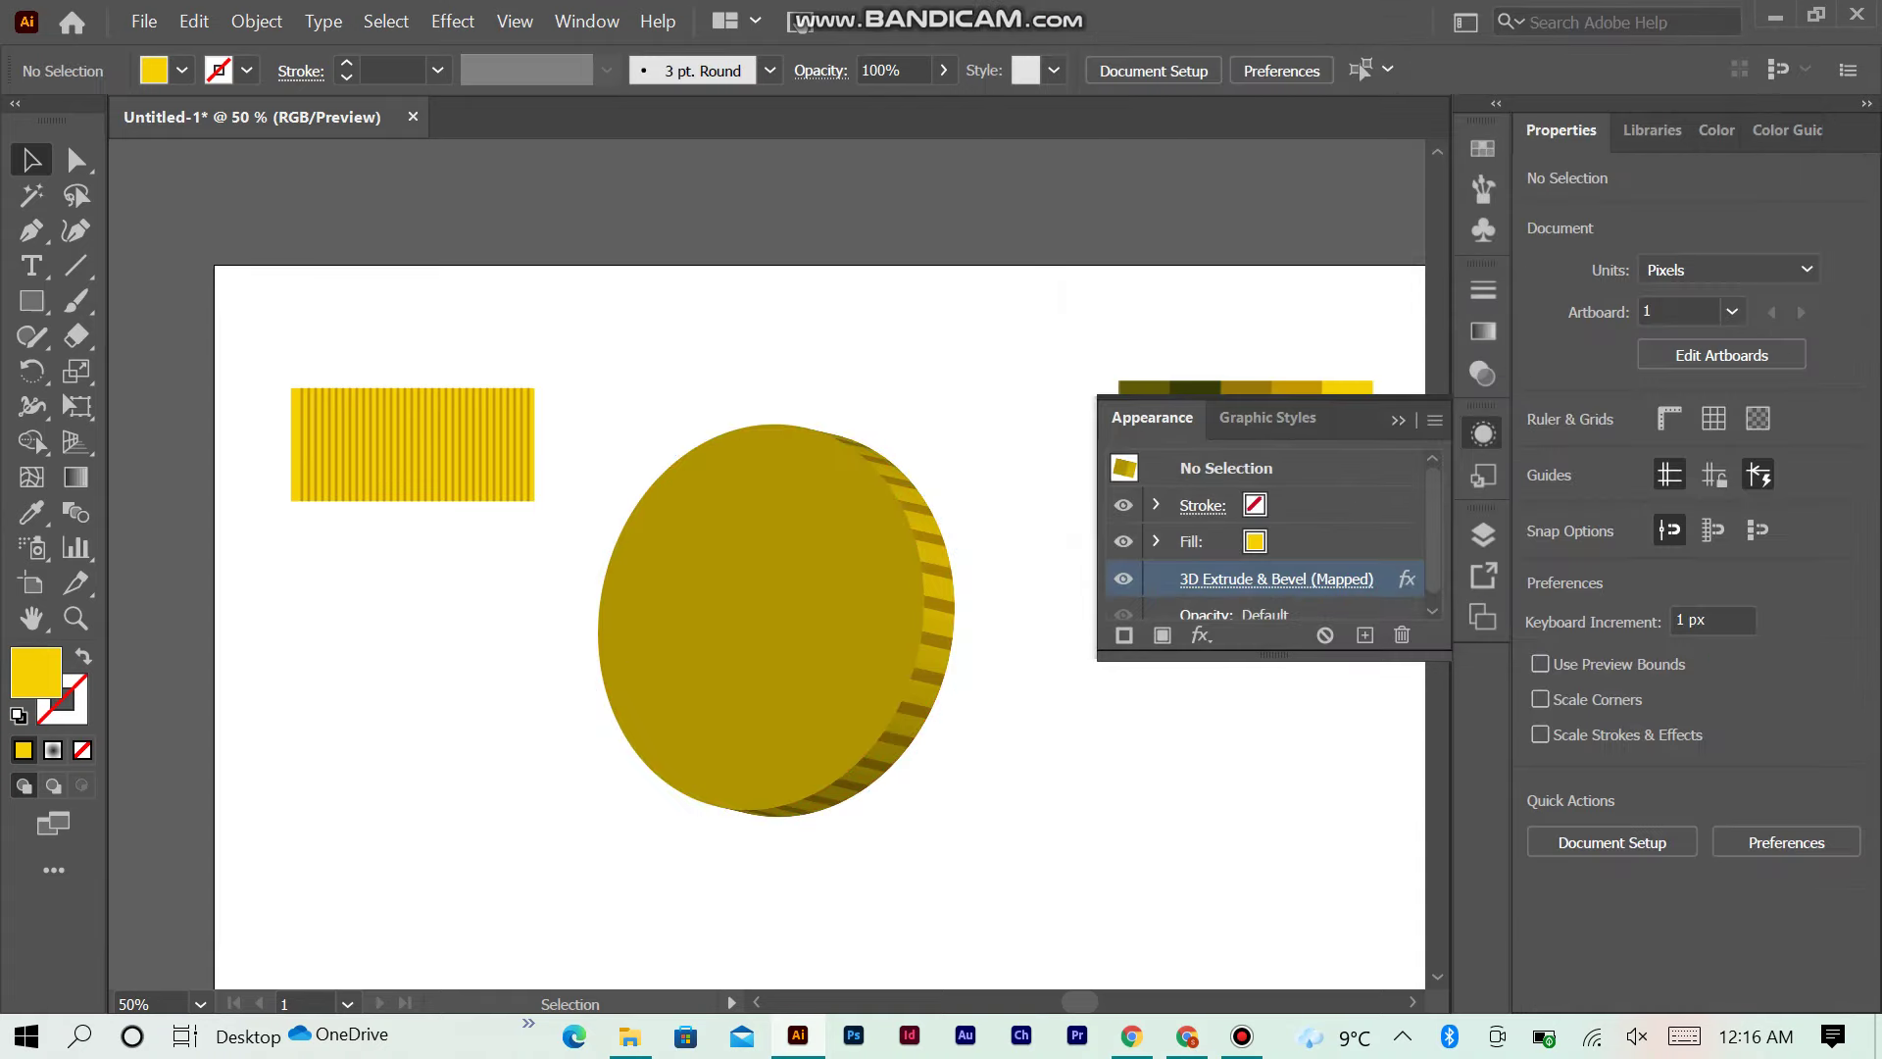
# Step: Delete the striped rectangle and set a rotation pivot at the new gold circle's centre
pyautogui.click(412, 444)
pyautogui.press('Delete')
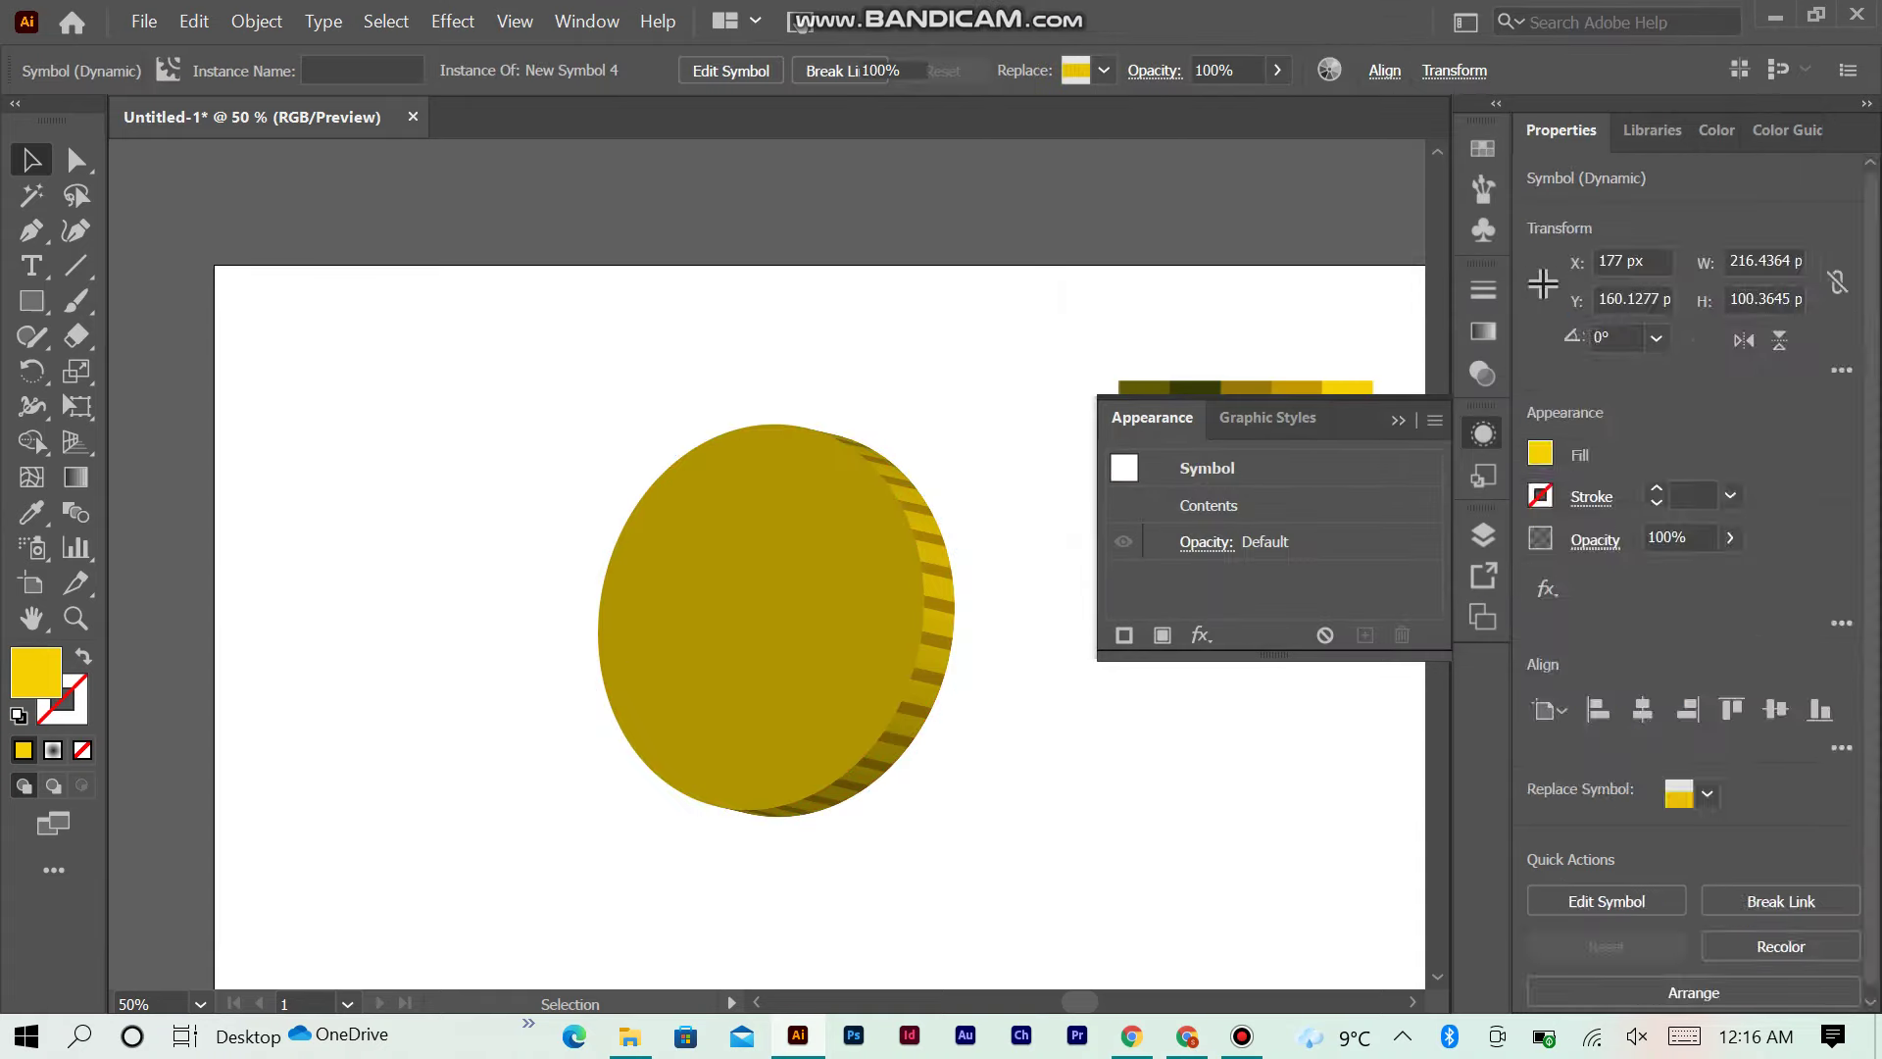
pyautogui.click(1483, 433)
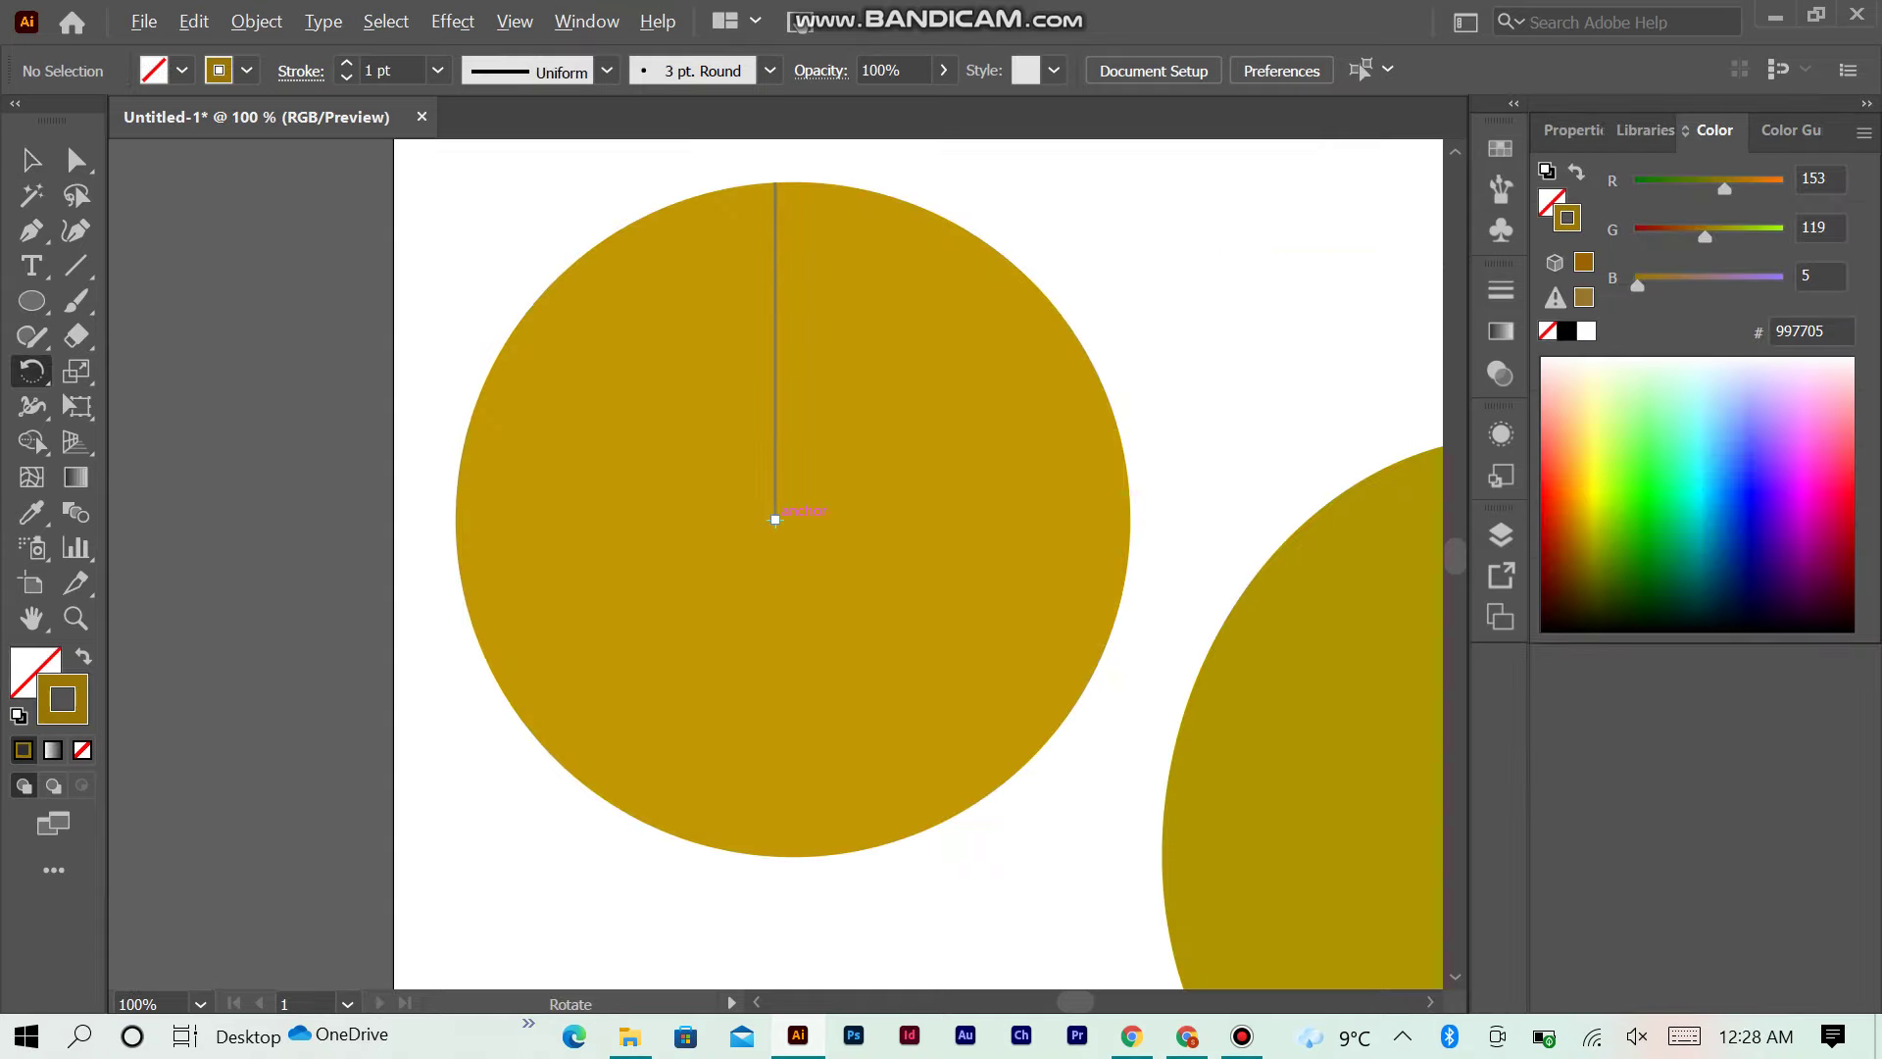
pyautogui.keyDown('alt'); pyautogui.click(774, 519); pyautogui.keyUp('alt')
pyautogui.click(1093, 665)
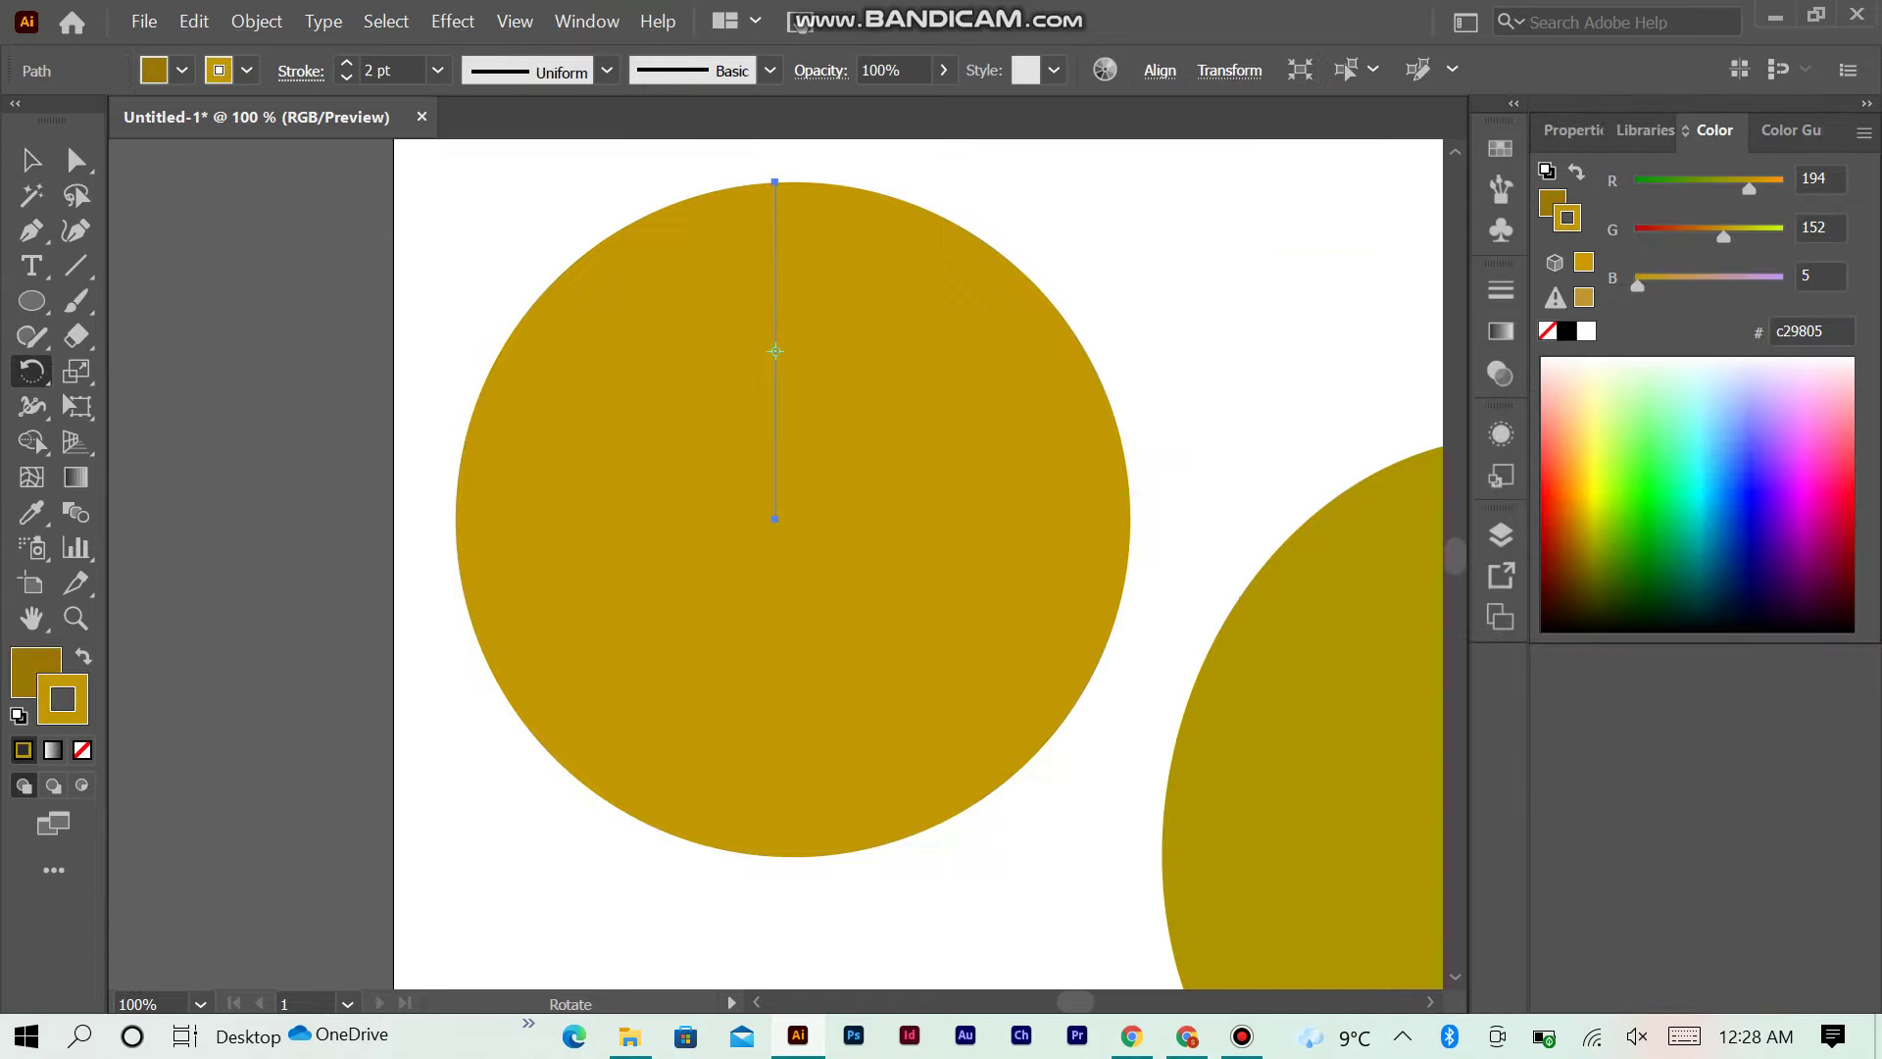
# Step: Remove the radius line's fill, try a 15° rotated copy, and delete the stray line
pyautogui.press('b')
pyautogui.click(35, 671)
pyautogui.click(83, 750)
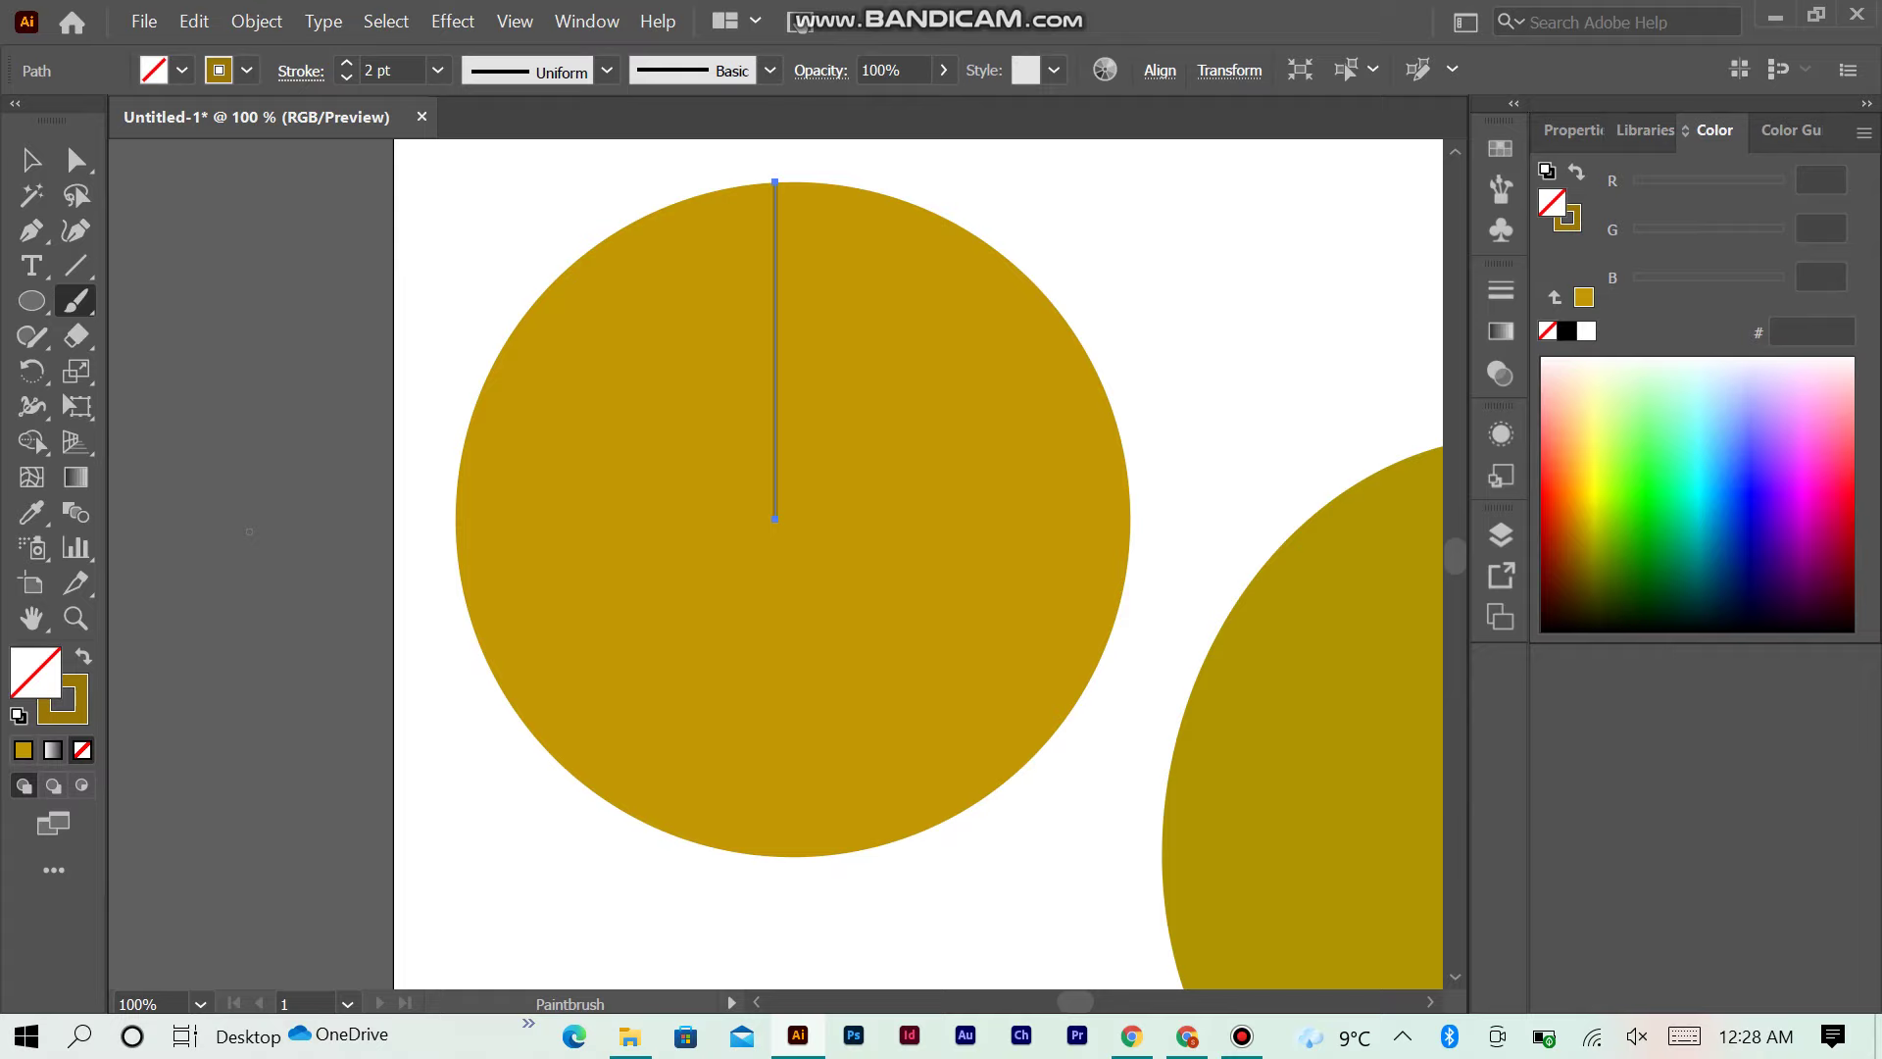
pyautogui.press('r')
pyautogui.hotkey('ctrl', 'shift', 'a')
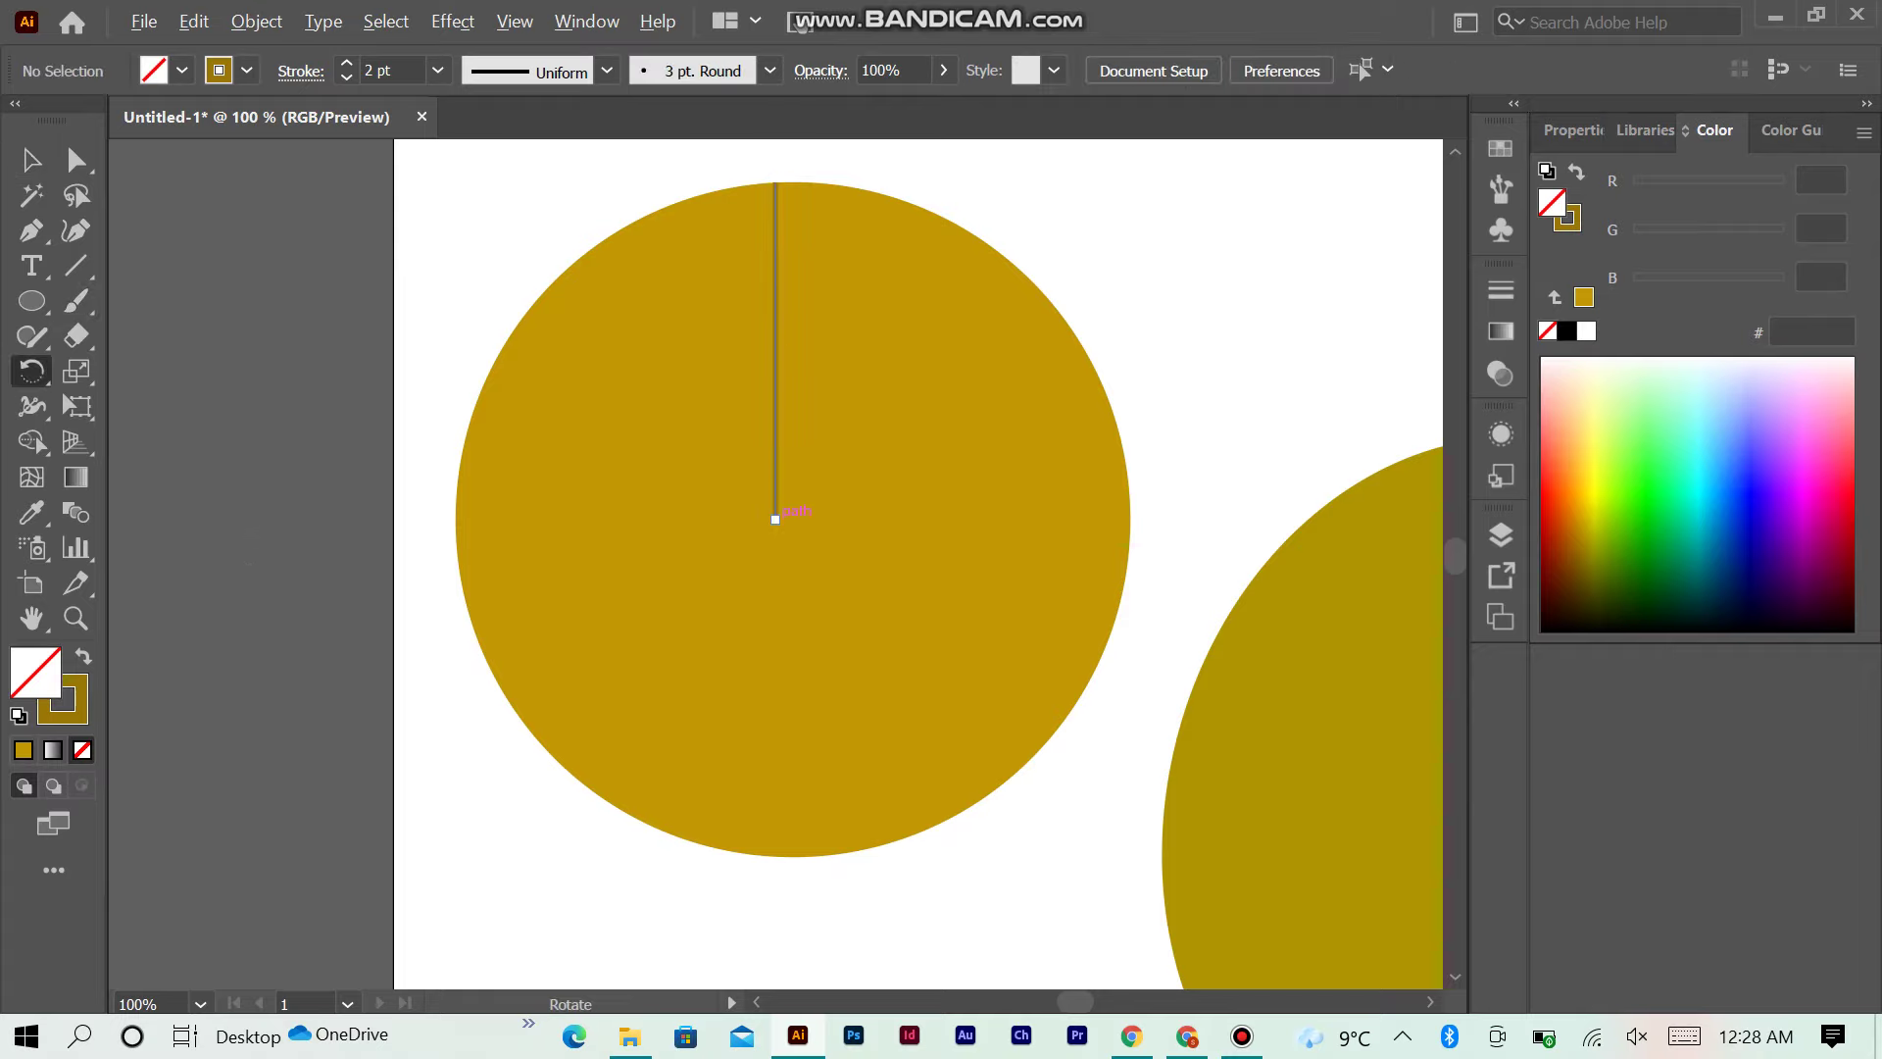
pyautogui.keyDown('alt'); pyautogui.click(774, 519); pyautogui.keyUp('alt')
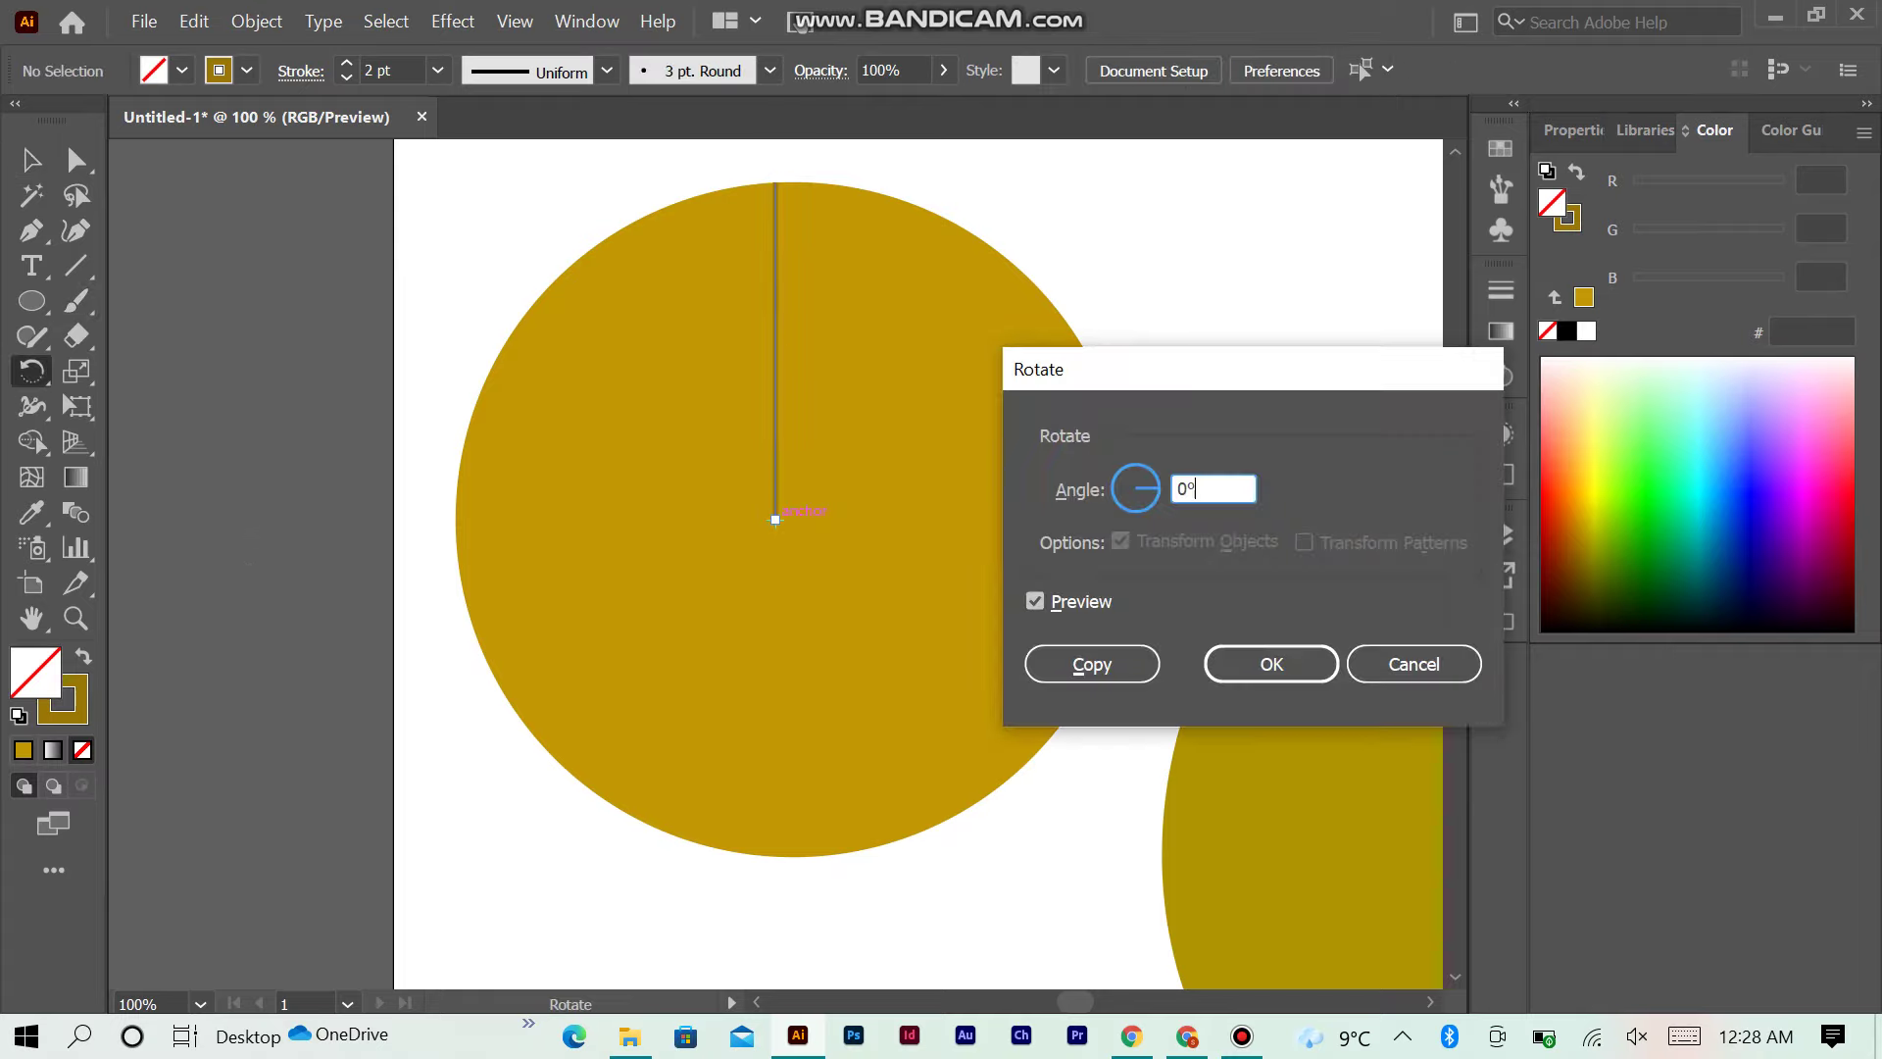
pyautogui.write('15')
pyautogui.click(1092, 664)
pyautogui.press('v')
pyautogui.moveTo(774, 338); pyautogui.dragTo(1053, 339)
pyautogui.press('Delete')
# Step: Draw a line from the circle's centre to its top and repeat 10° rotated copies around it
pyautogui.press('p')
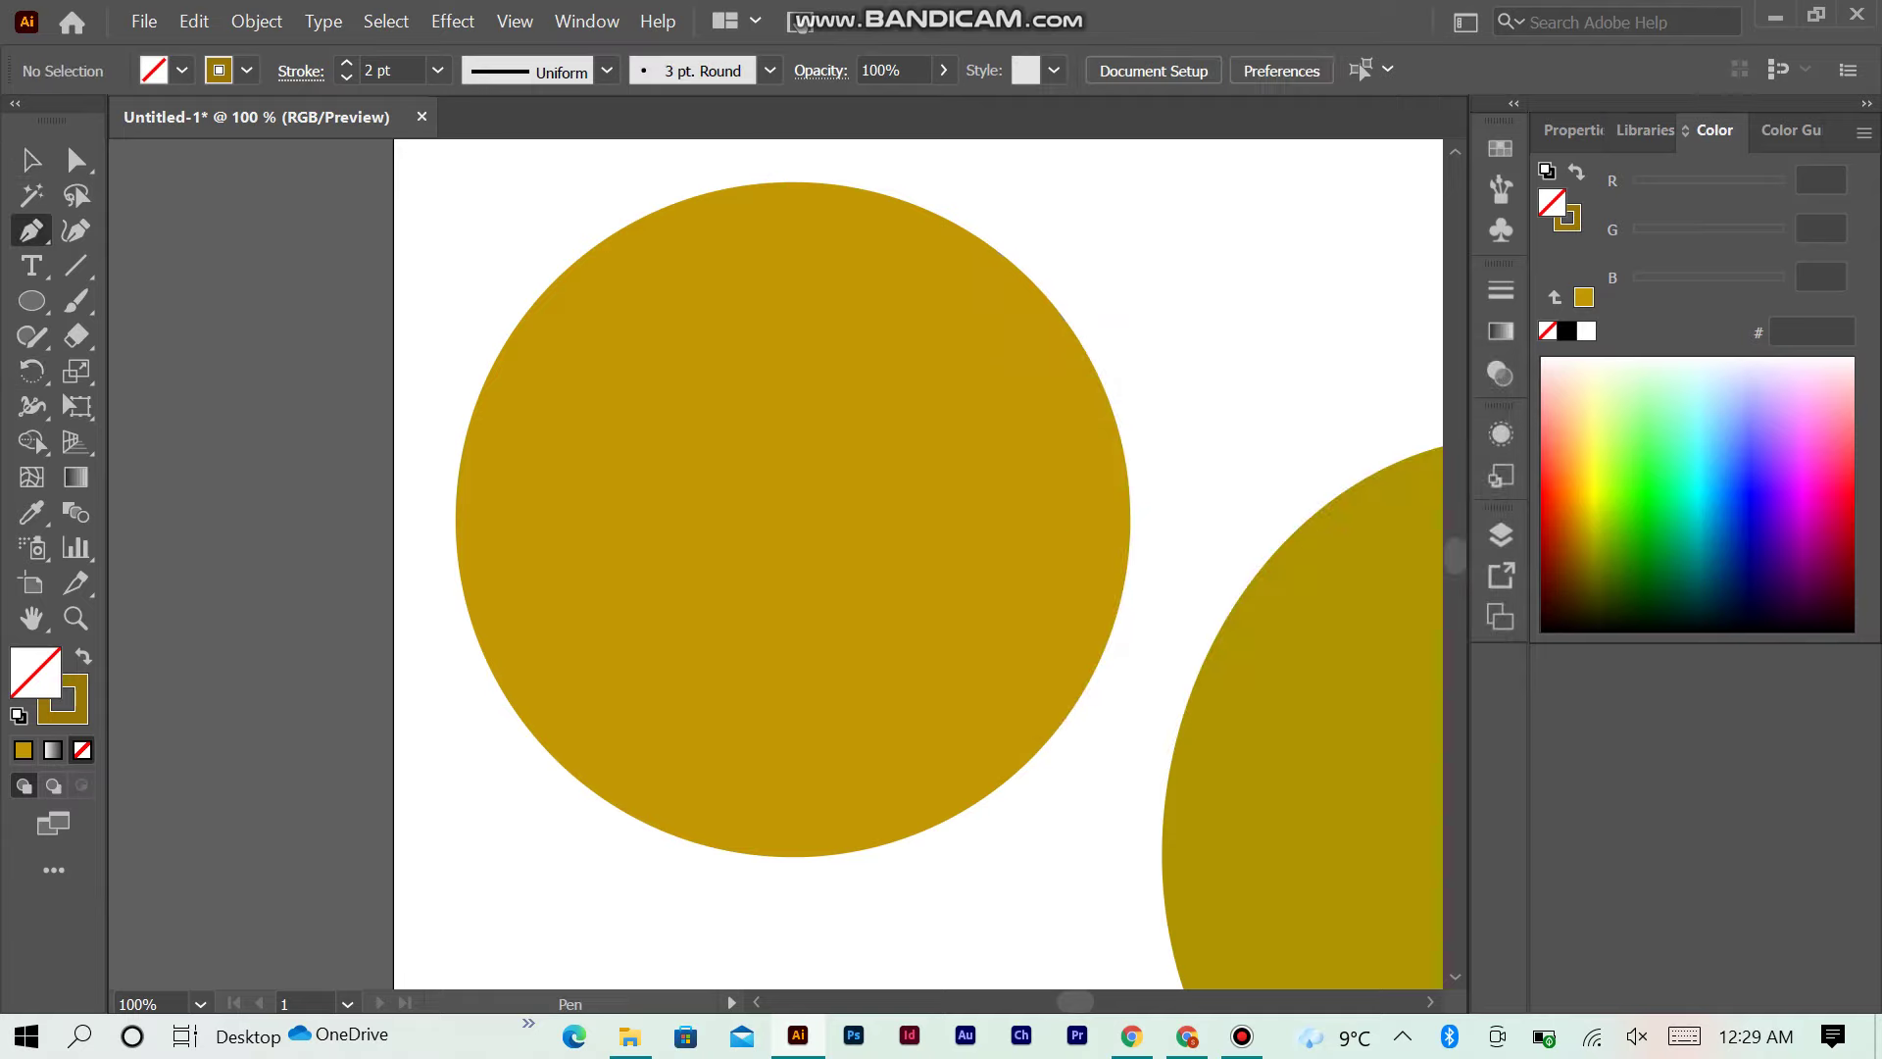
pyautogui.click(793, 519)
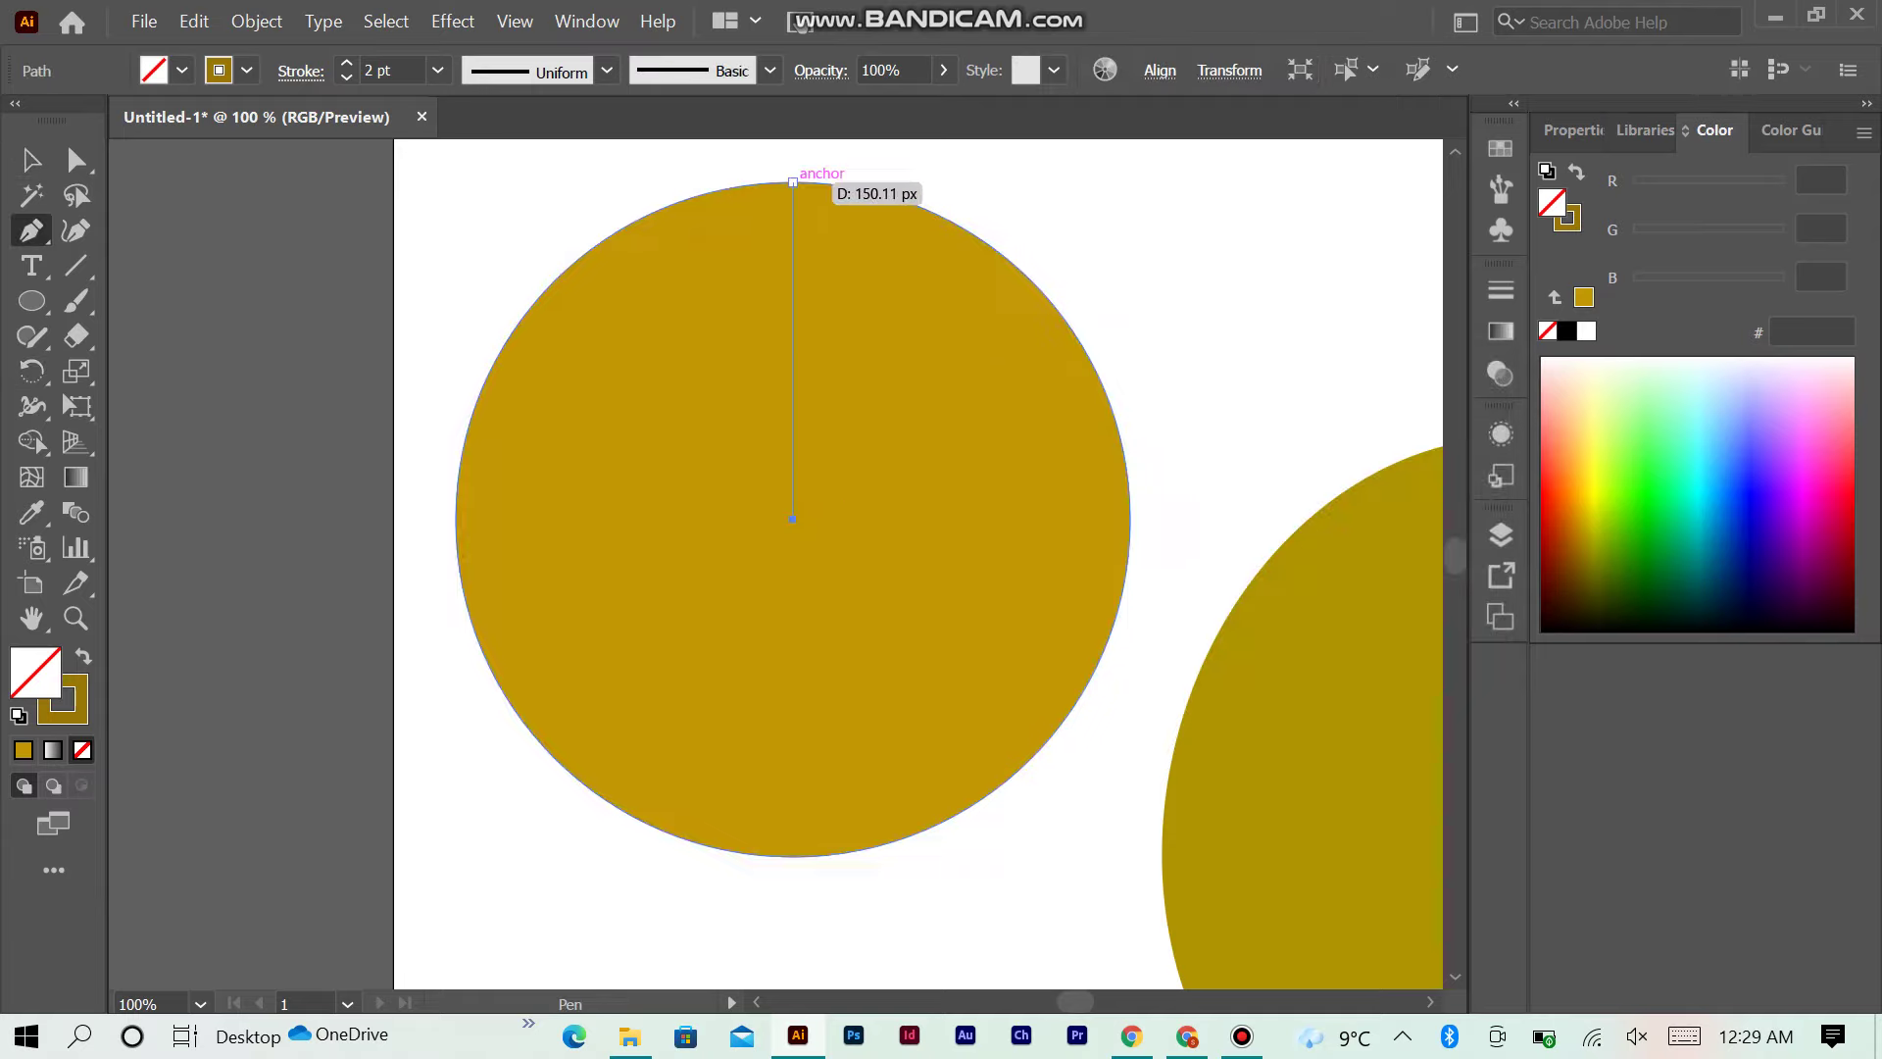
pyautogui.click(792, 182)
pyautogui.press('v')
pyautogui.press('r')
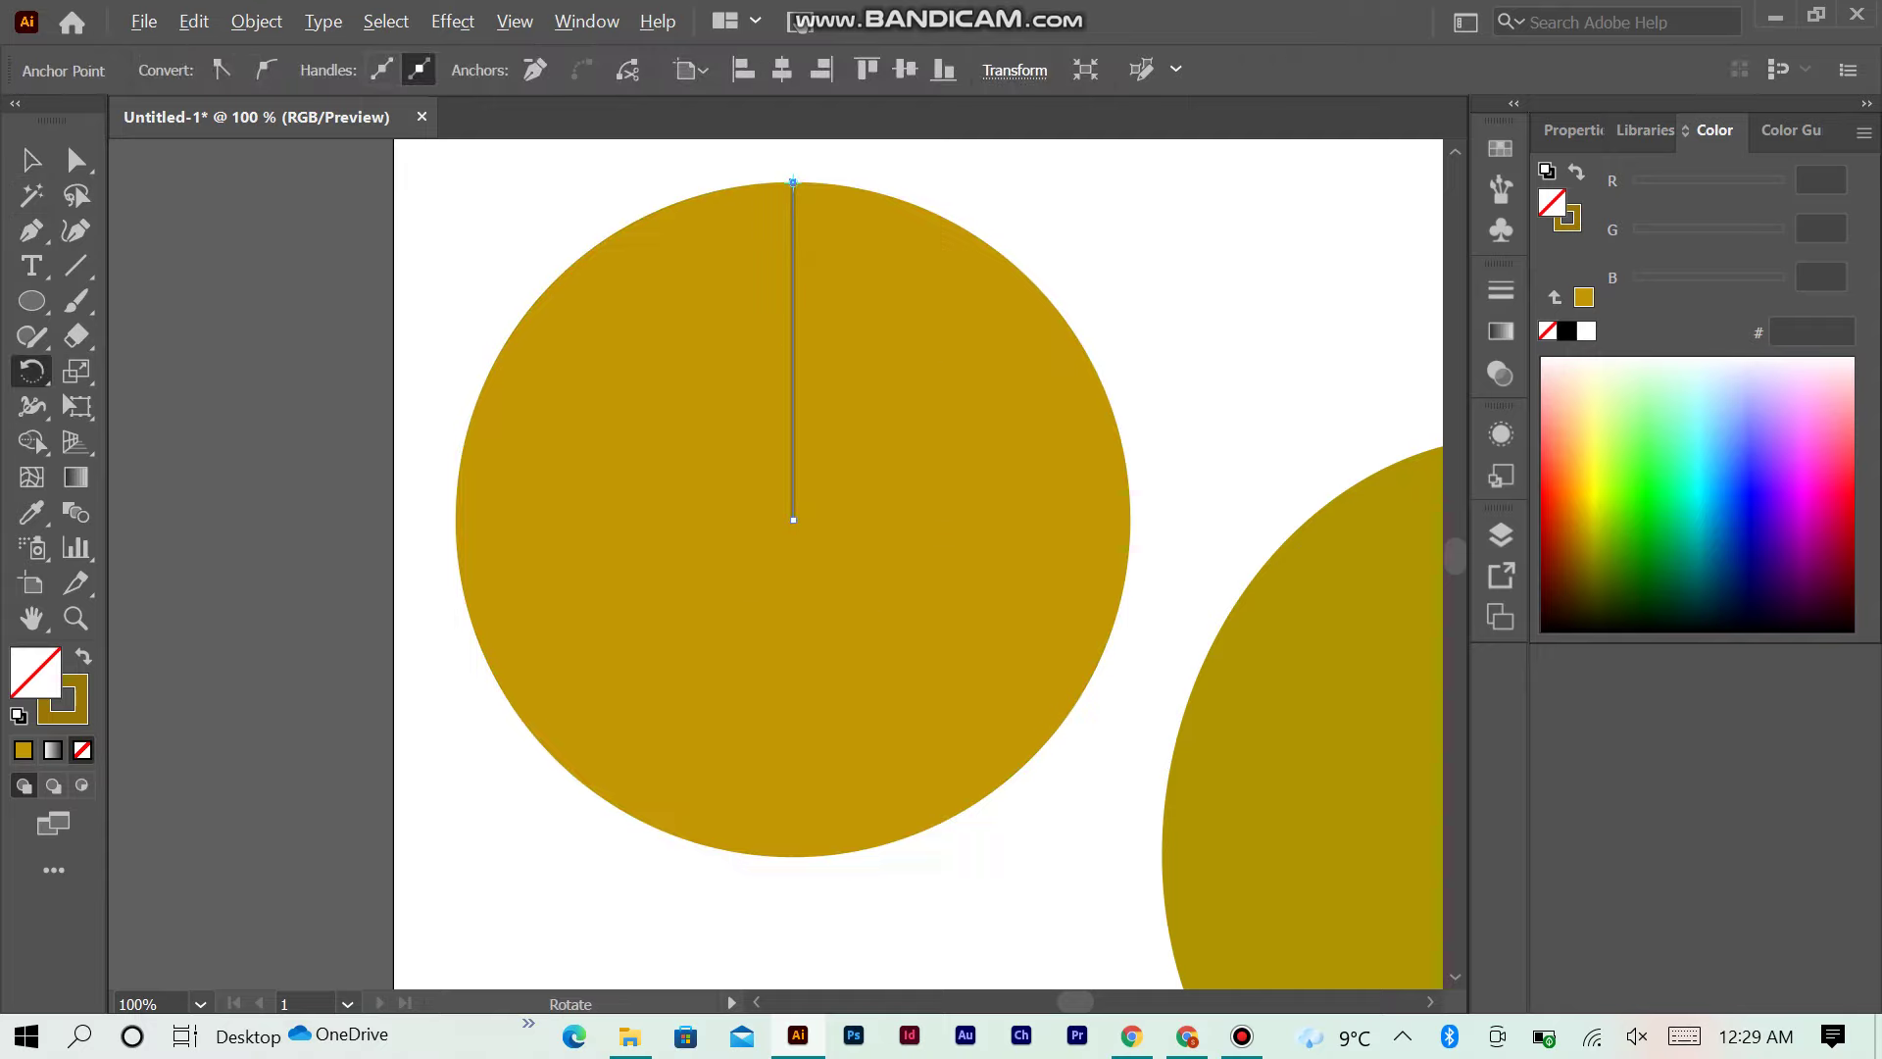
pyautogui.keyDown('alt'); pyautogui.click(793, 518); pyautogui.keyUp('alt')
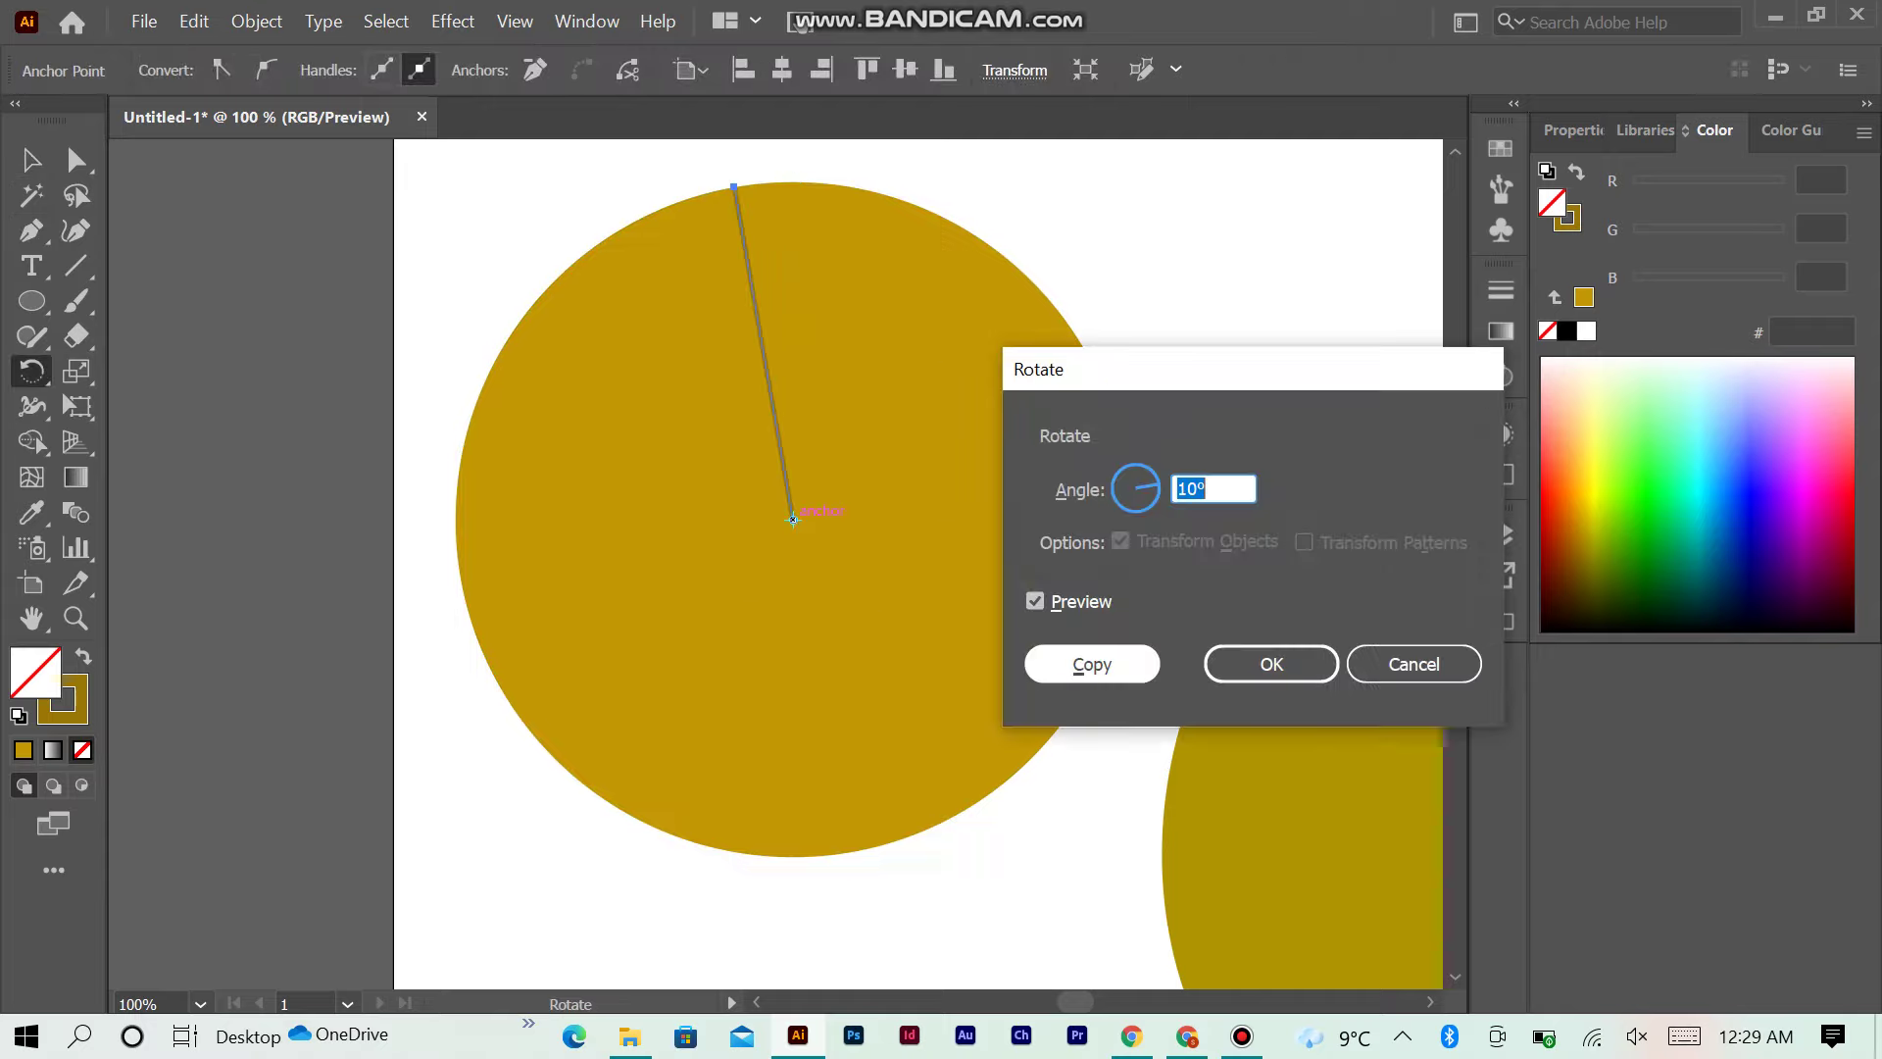
pyautogui.click(1088, 664)
pyautogui.hotkey('ctrl', 'd')
pyautogui.hotkey('ctrl', 'd')
pyautogui.hotkey('ctrl', 'd')
pyautogui.hotkey('ctrl', 'd')
pyautogui.hotkey('ctrl', 'd')
pyautogui.hotkey('ctrl', 'd')
pyautogui.hotkey('ctrl', 'd')
pyautogui.hotkey('ctrl', 'd')
pyautogui.hotkey('ctrl', 'd')
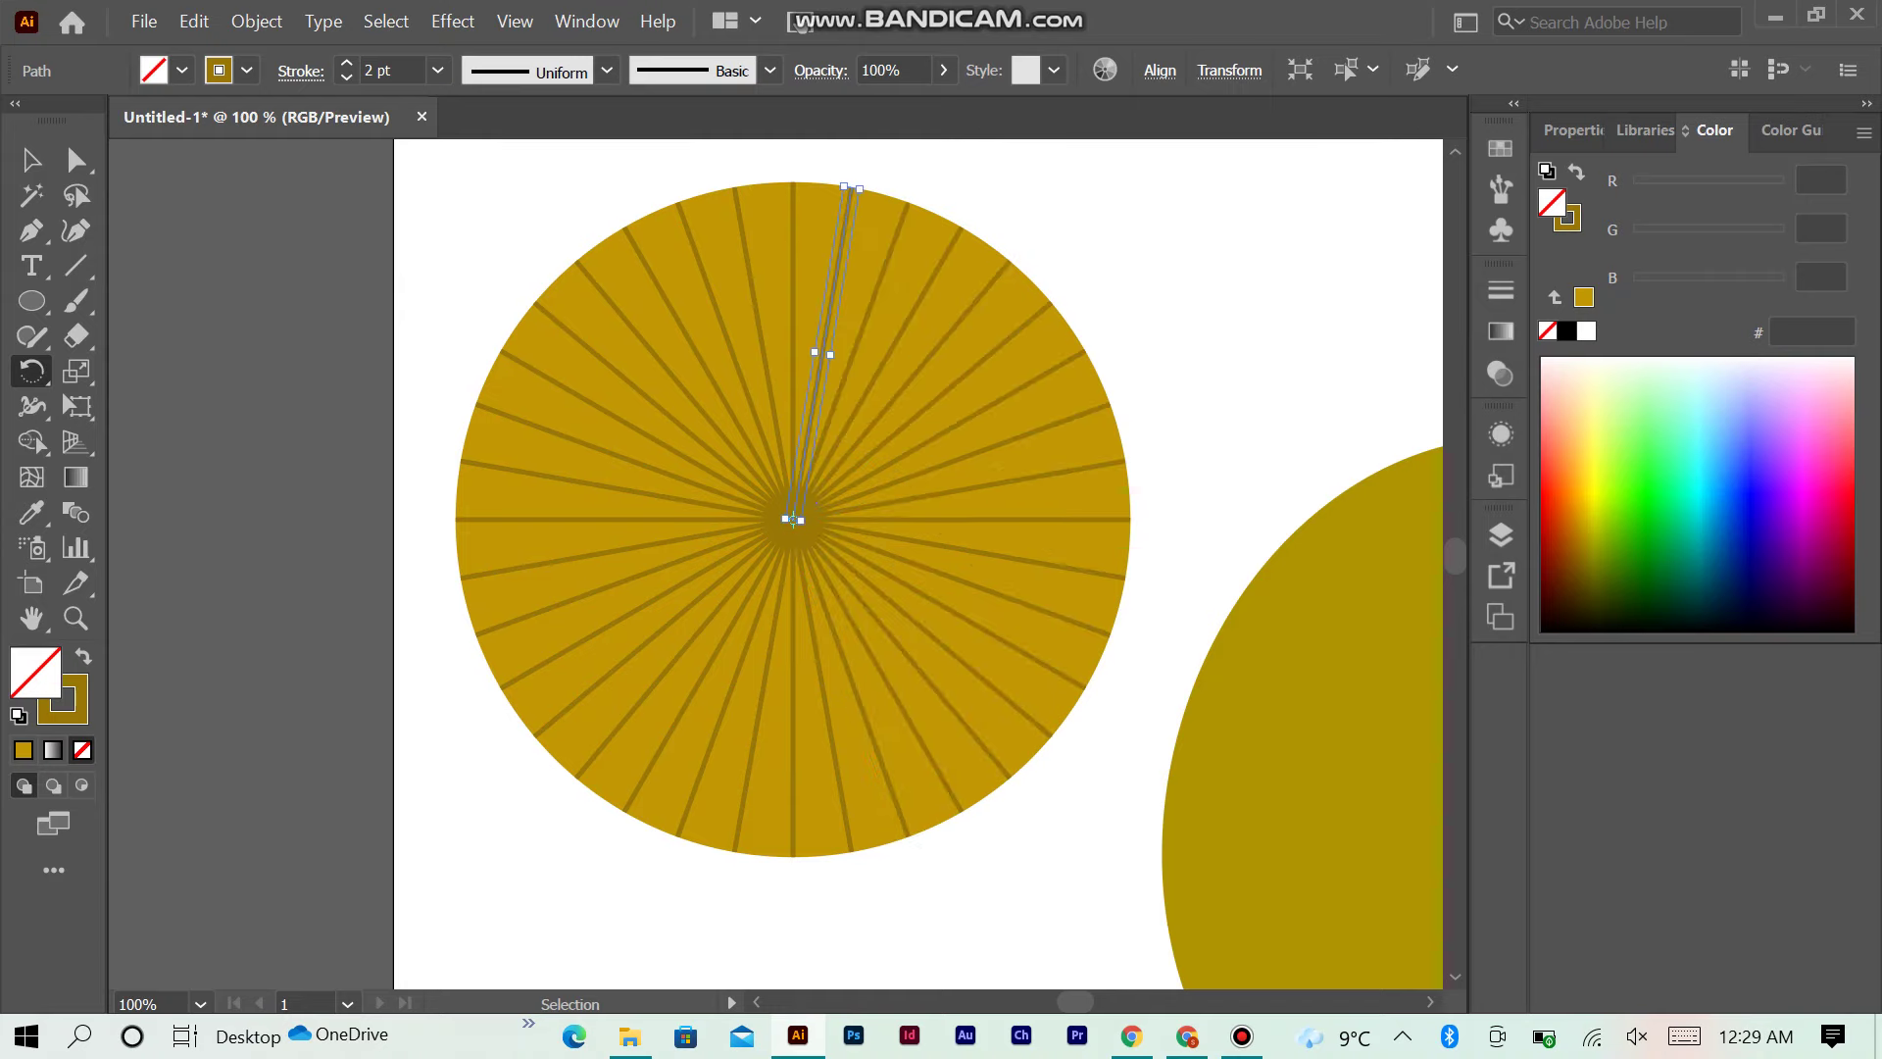
# Step: Move the bright yellow circle over the fan of radial lines
pyautogui.press('v')
pyautogui.hotkey('ctrl', 'shift', 'a')
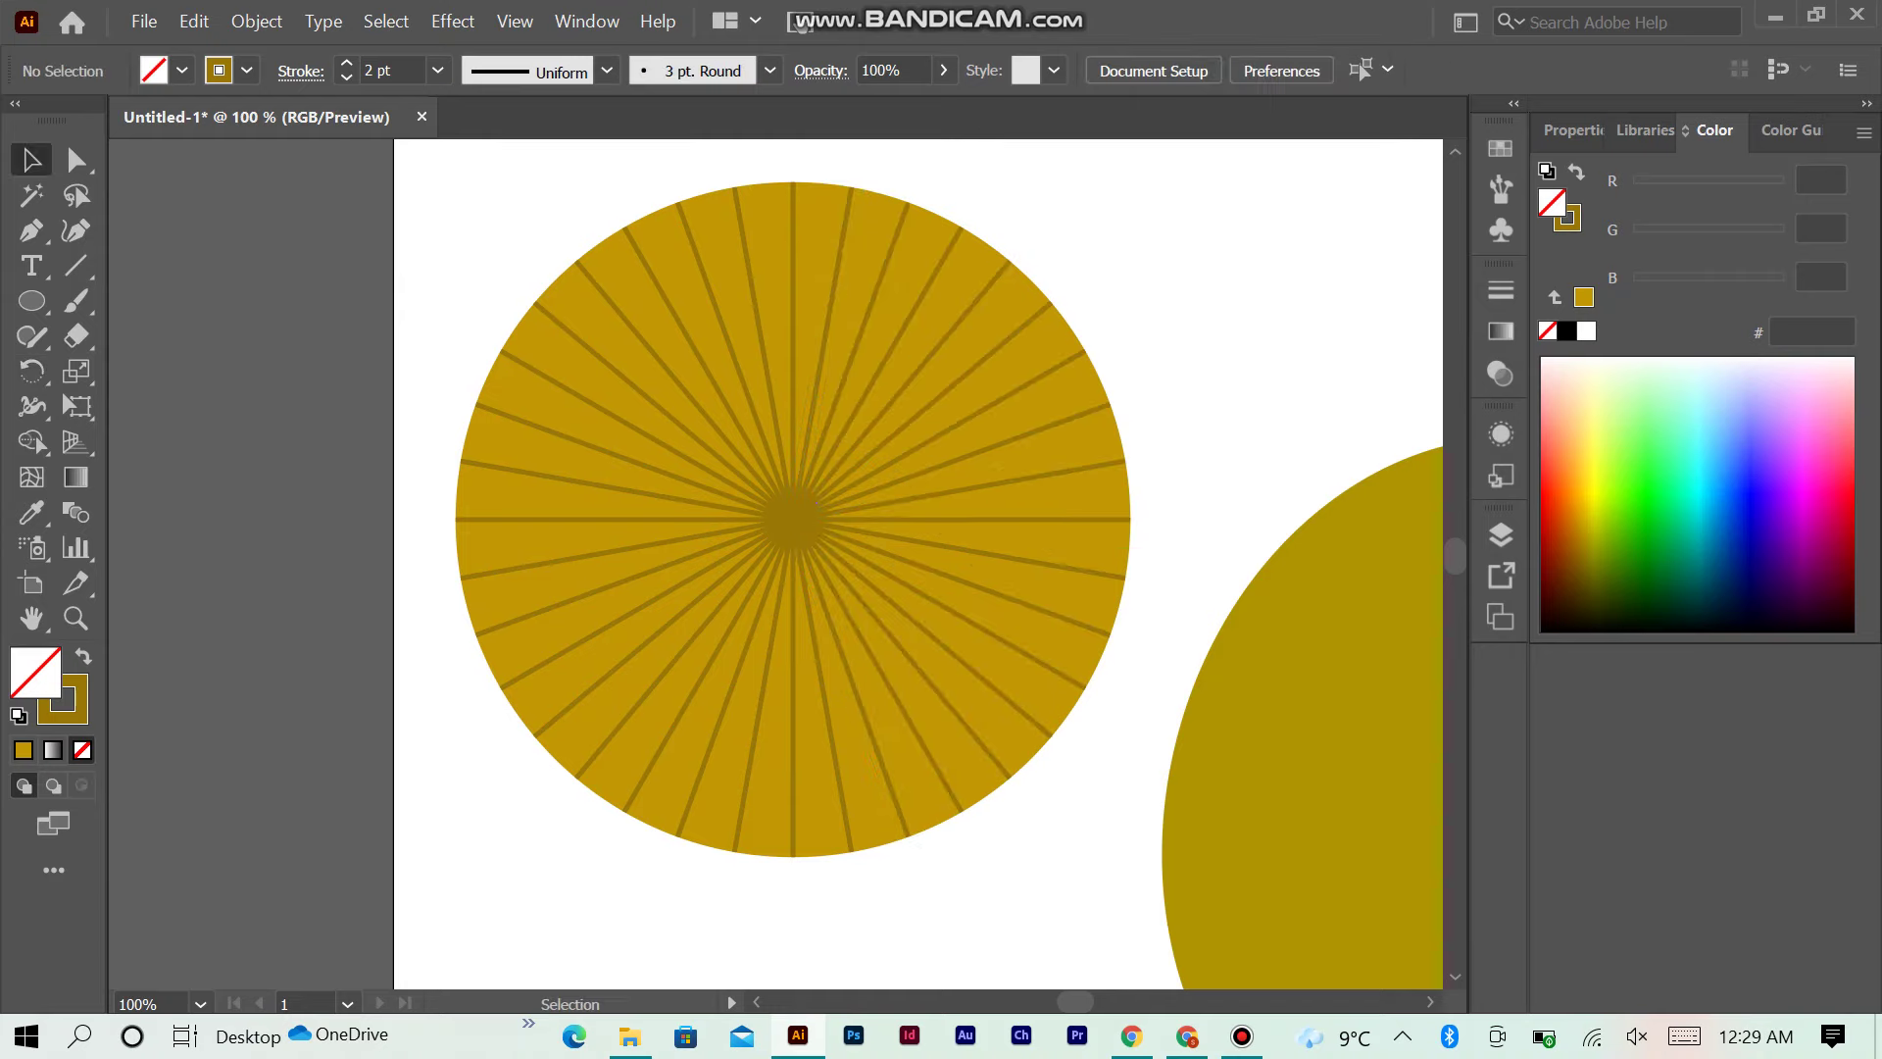
pyautogui.hotkey('ctrl', '-')
pyautogui.hotkey('ctrl', '-')
pyautogui.hotkey('ctrl', '-')
pyautogui.moveTo(1316, 801); pyautogui.dragTo(826, 585)
# Step: Bring the yellow circle in front of the radial lines so only rim ticks show
pyautogui.hotkey('ctrl', '+')
pyautogui.hotkey('ctrl', '+')
pyautogui.hotkey('ctrl', 'shift', ']')
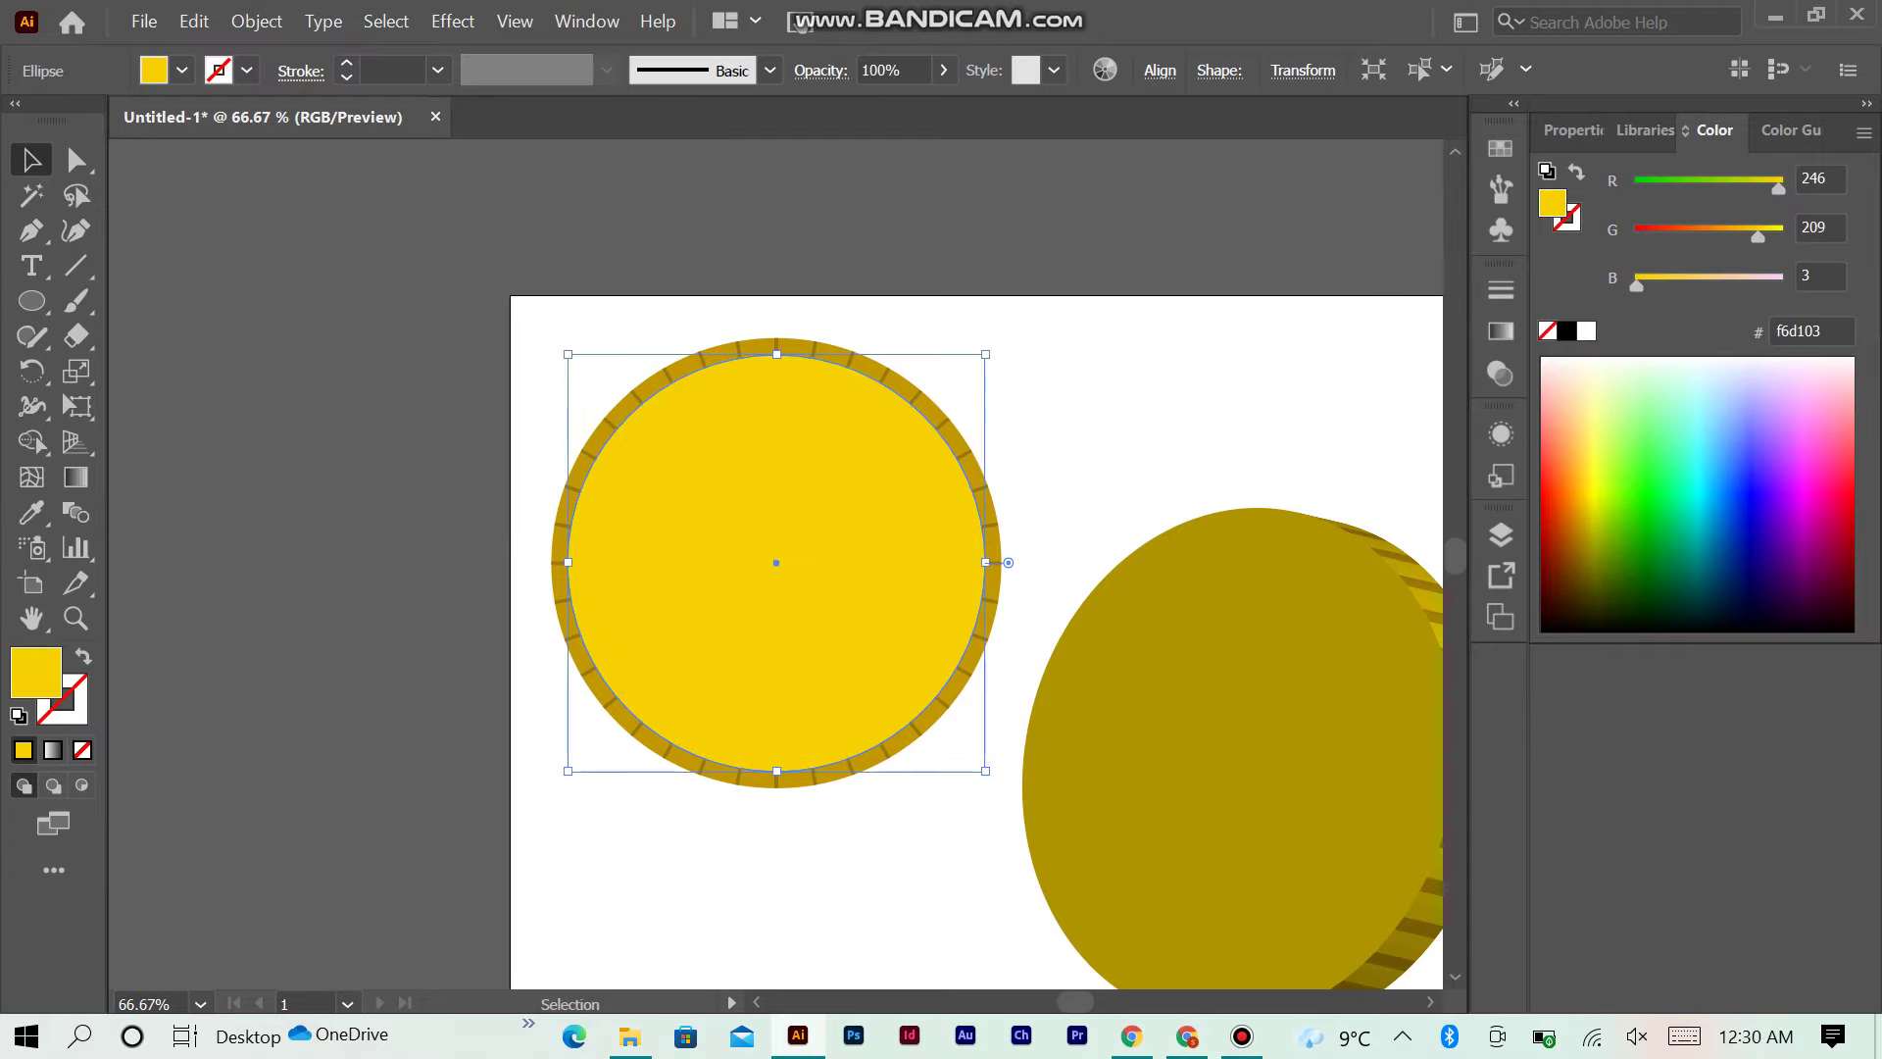
pyautogui.hotkey('ctrl', 'shift', 'a')
# Step: Add a letter B coloured gold #c29805, enlarge it, and centre it on the coin
pyautogui.click(1242, 1036)
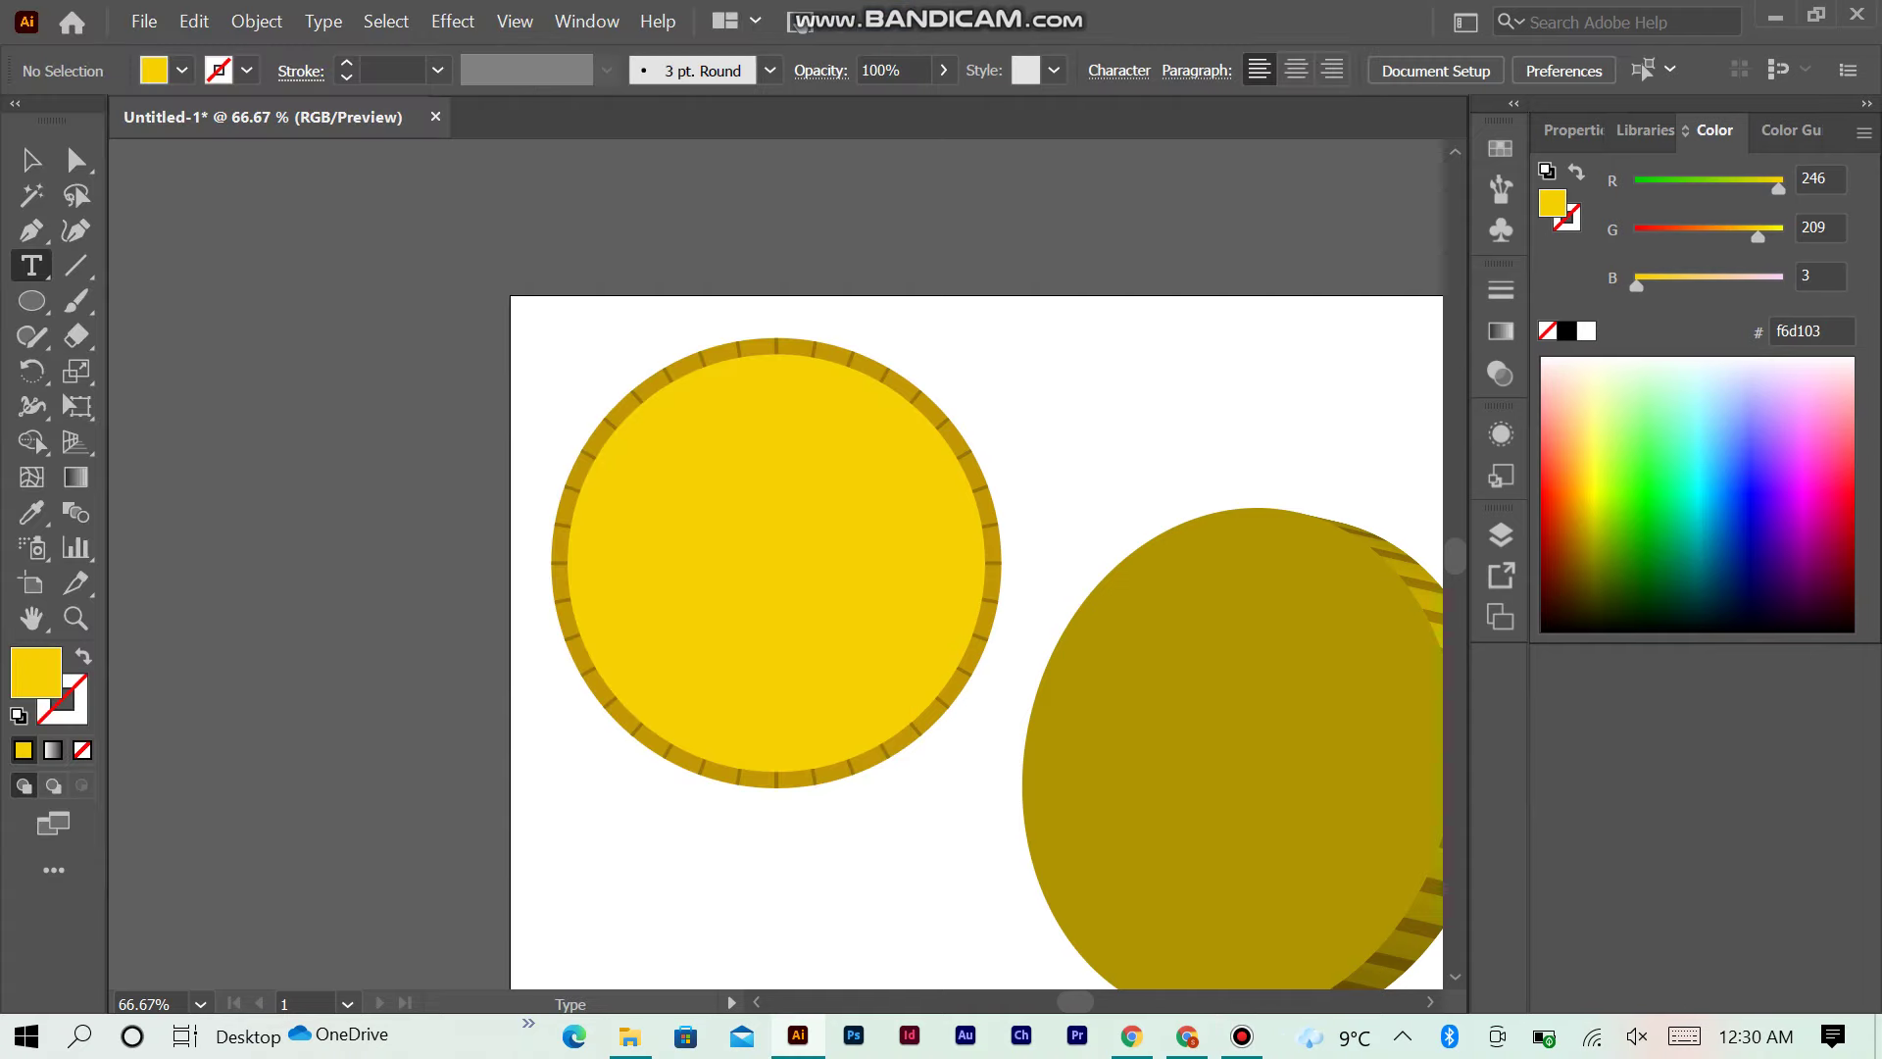
pyautogui.click(1108, 381)
pyautogui.press('Escape')
pyautogui.press('i')
pyautogui.click(969, 674)
pyautogui.press('v')
pyautogui.moveTo(1118, 364); pyautogui.dragTo(1167, 241)
pyautogui.moveTo(1054, 441); pyautogui.dragTo(704, 639)
pyautogui.keyDown('shift'); pyautogui.click(882, 588); pyautogui.keyUp('shift')
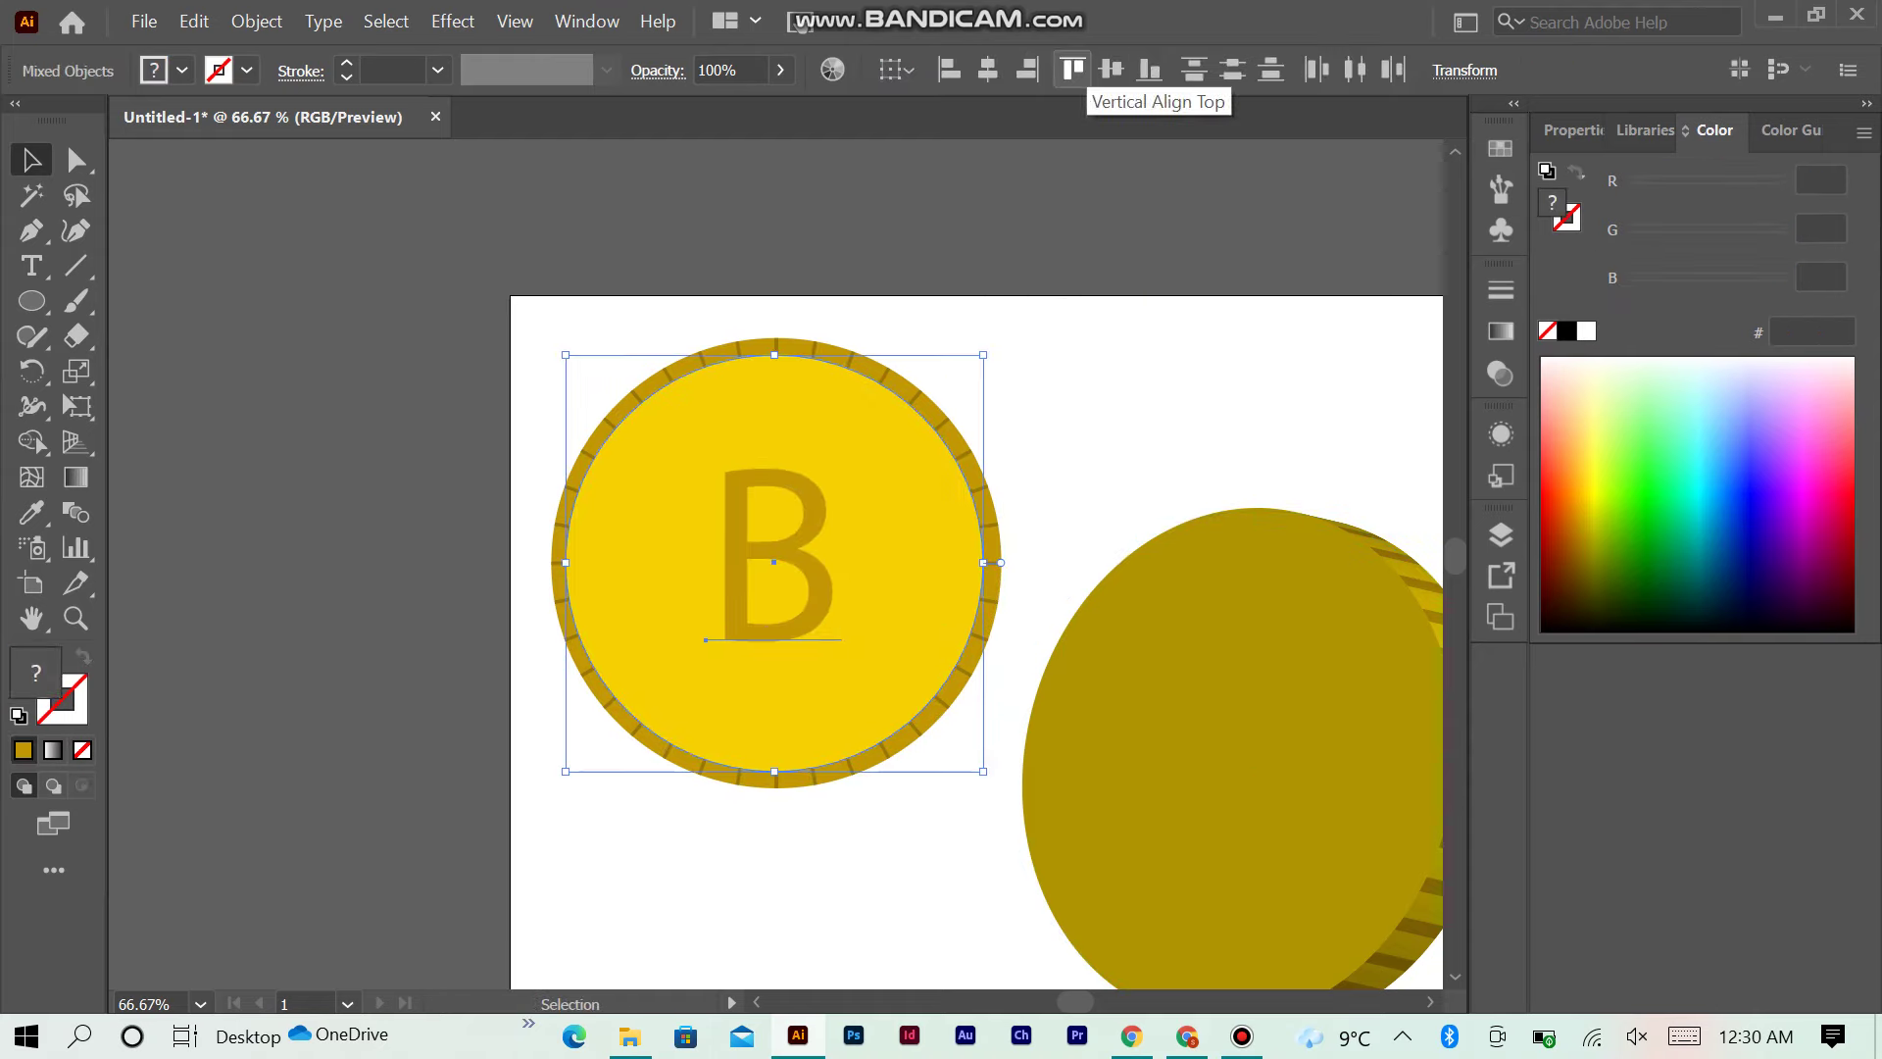
pyautogui.hotkey('ctrl', 'shift', 'a')
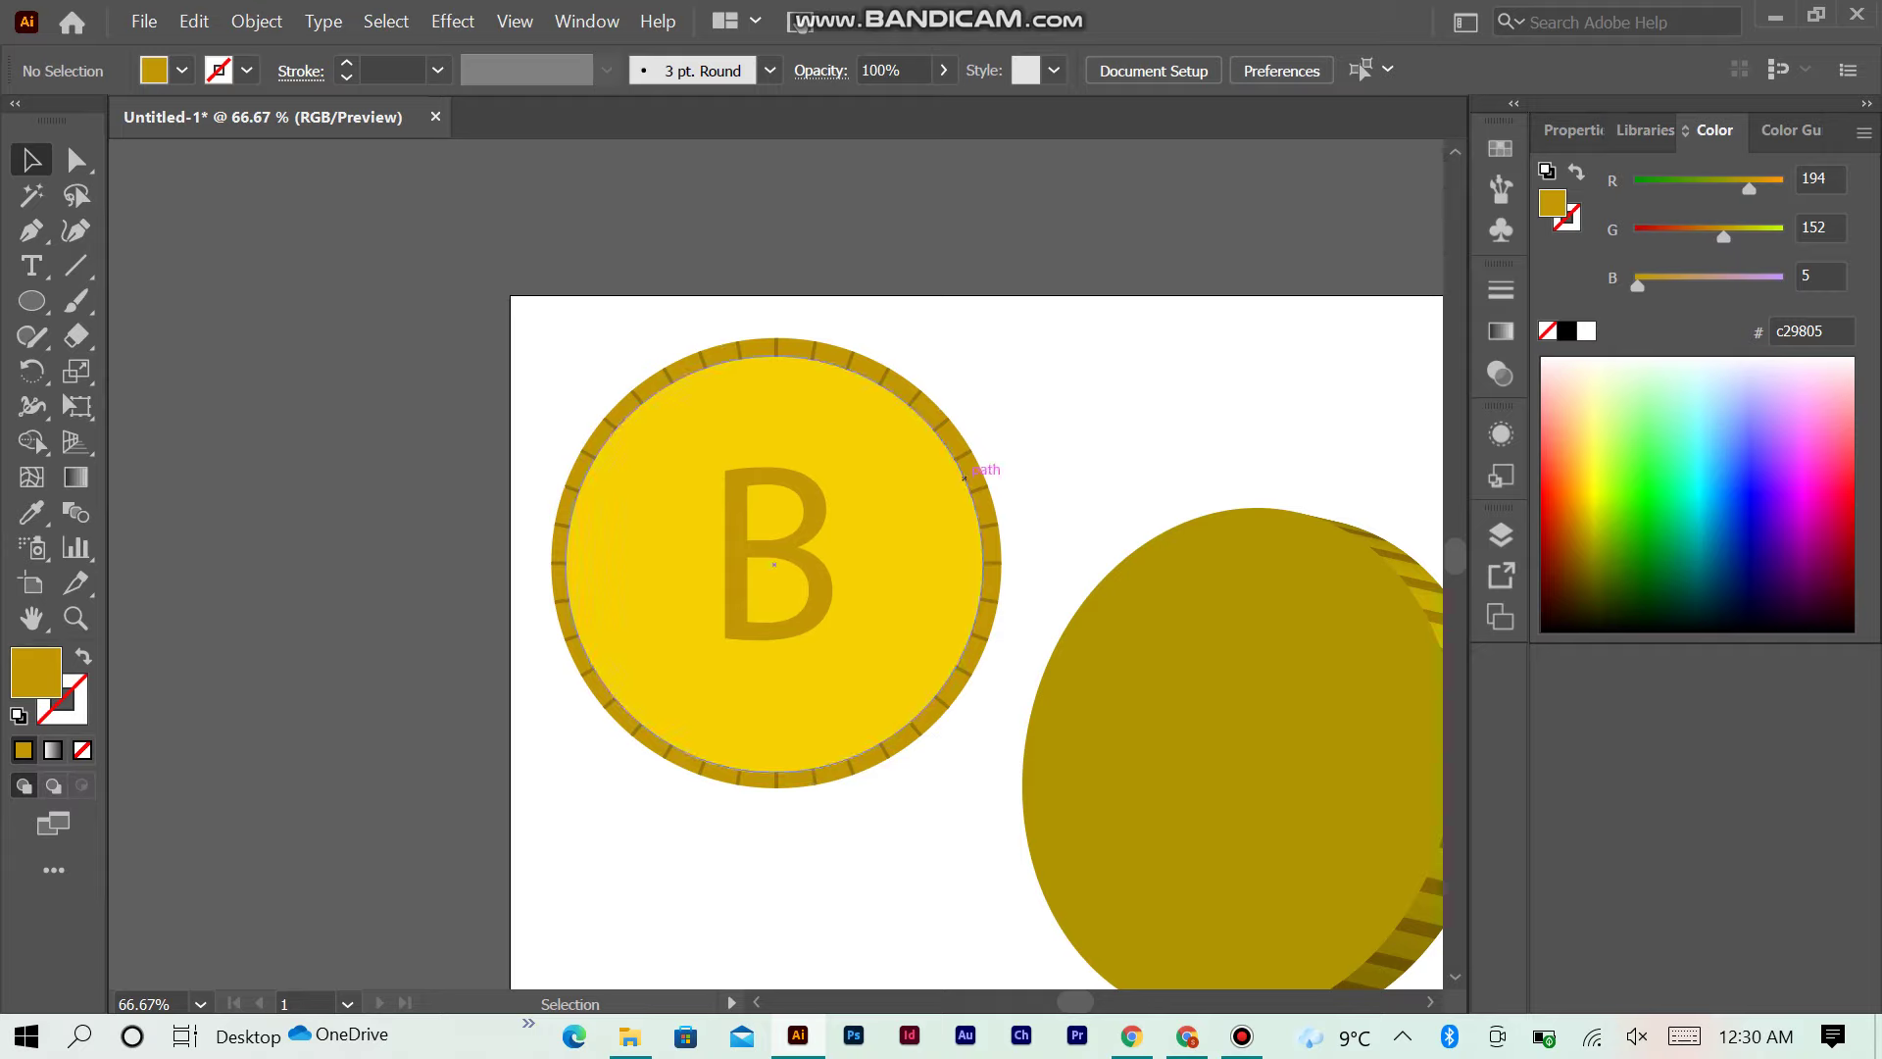
# Step: Draw a dark gold circle around the B, paste a copy in front, and enlarge it slightly
pyautogui.press('l')
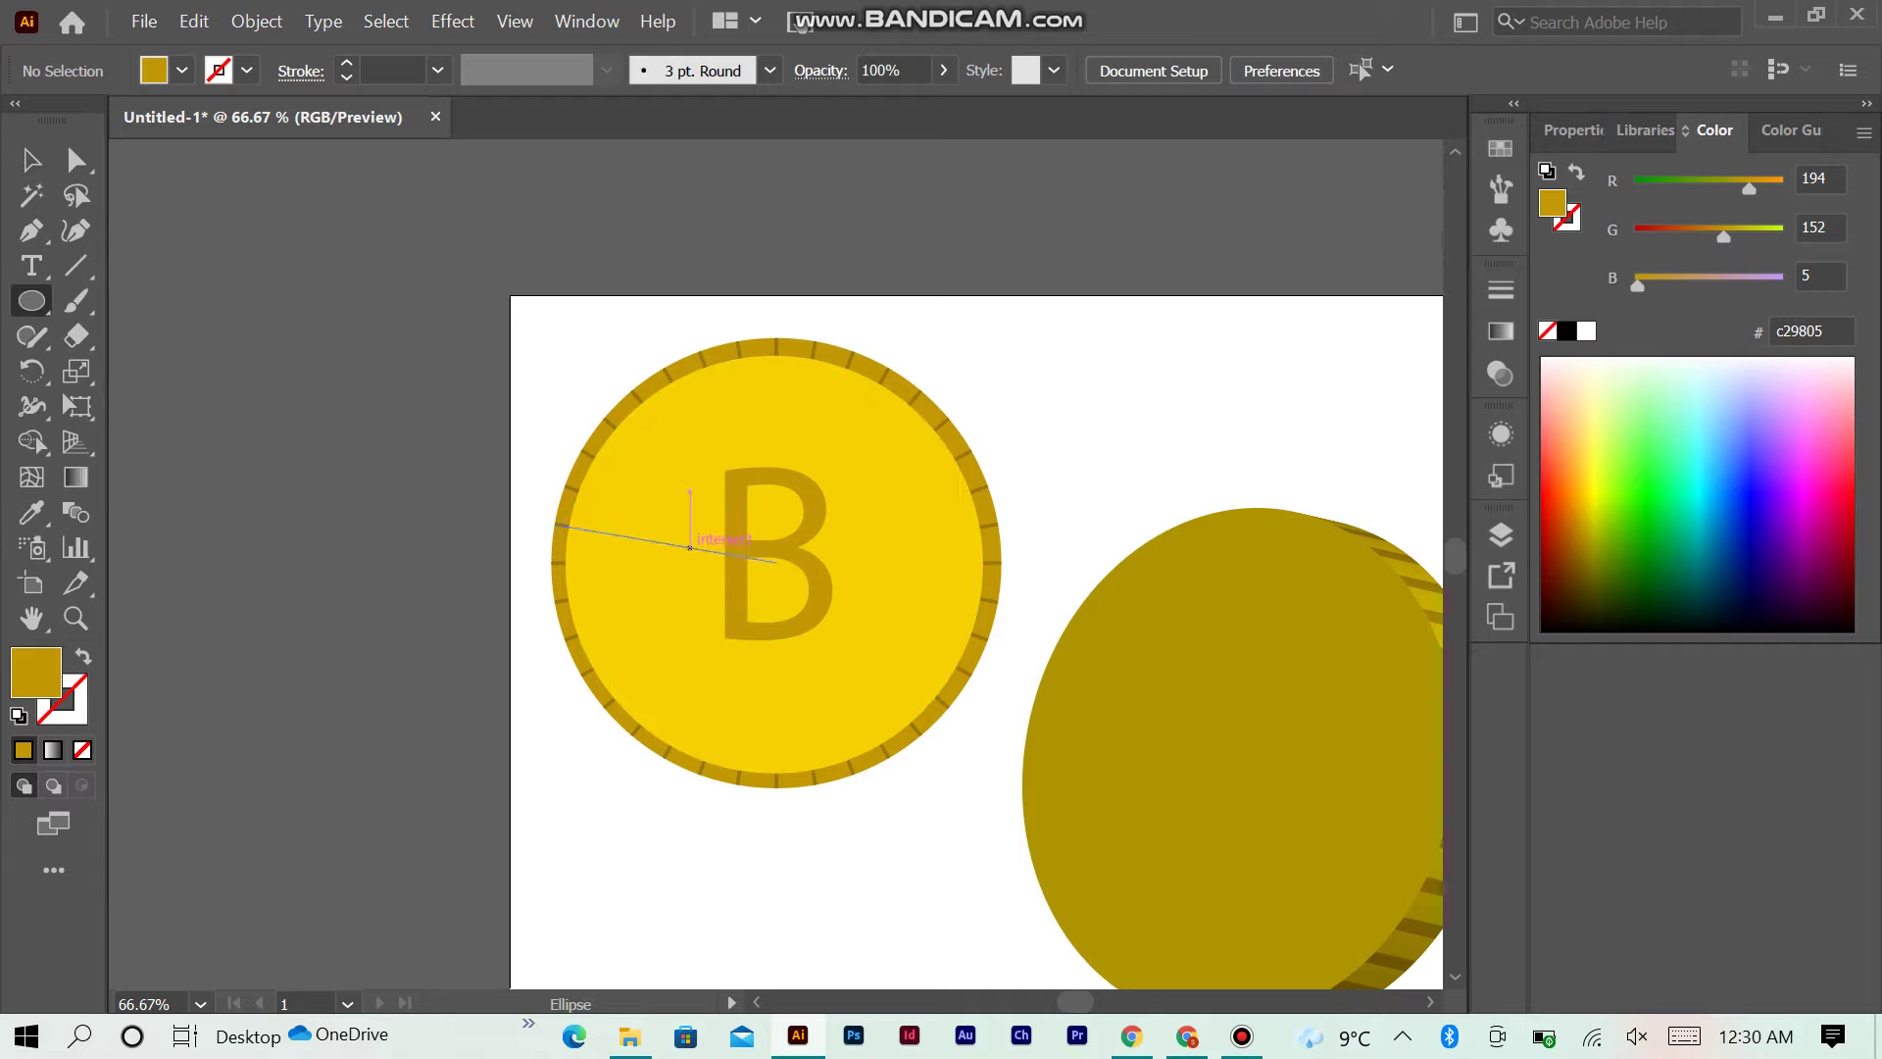
pyautogui.moveTo(774, 561); pyautogui.dragTo(940, 726)
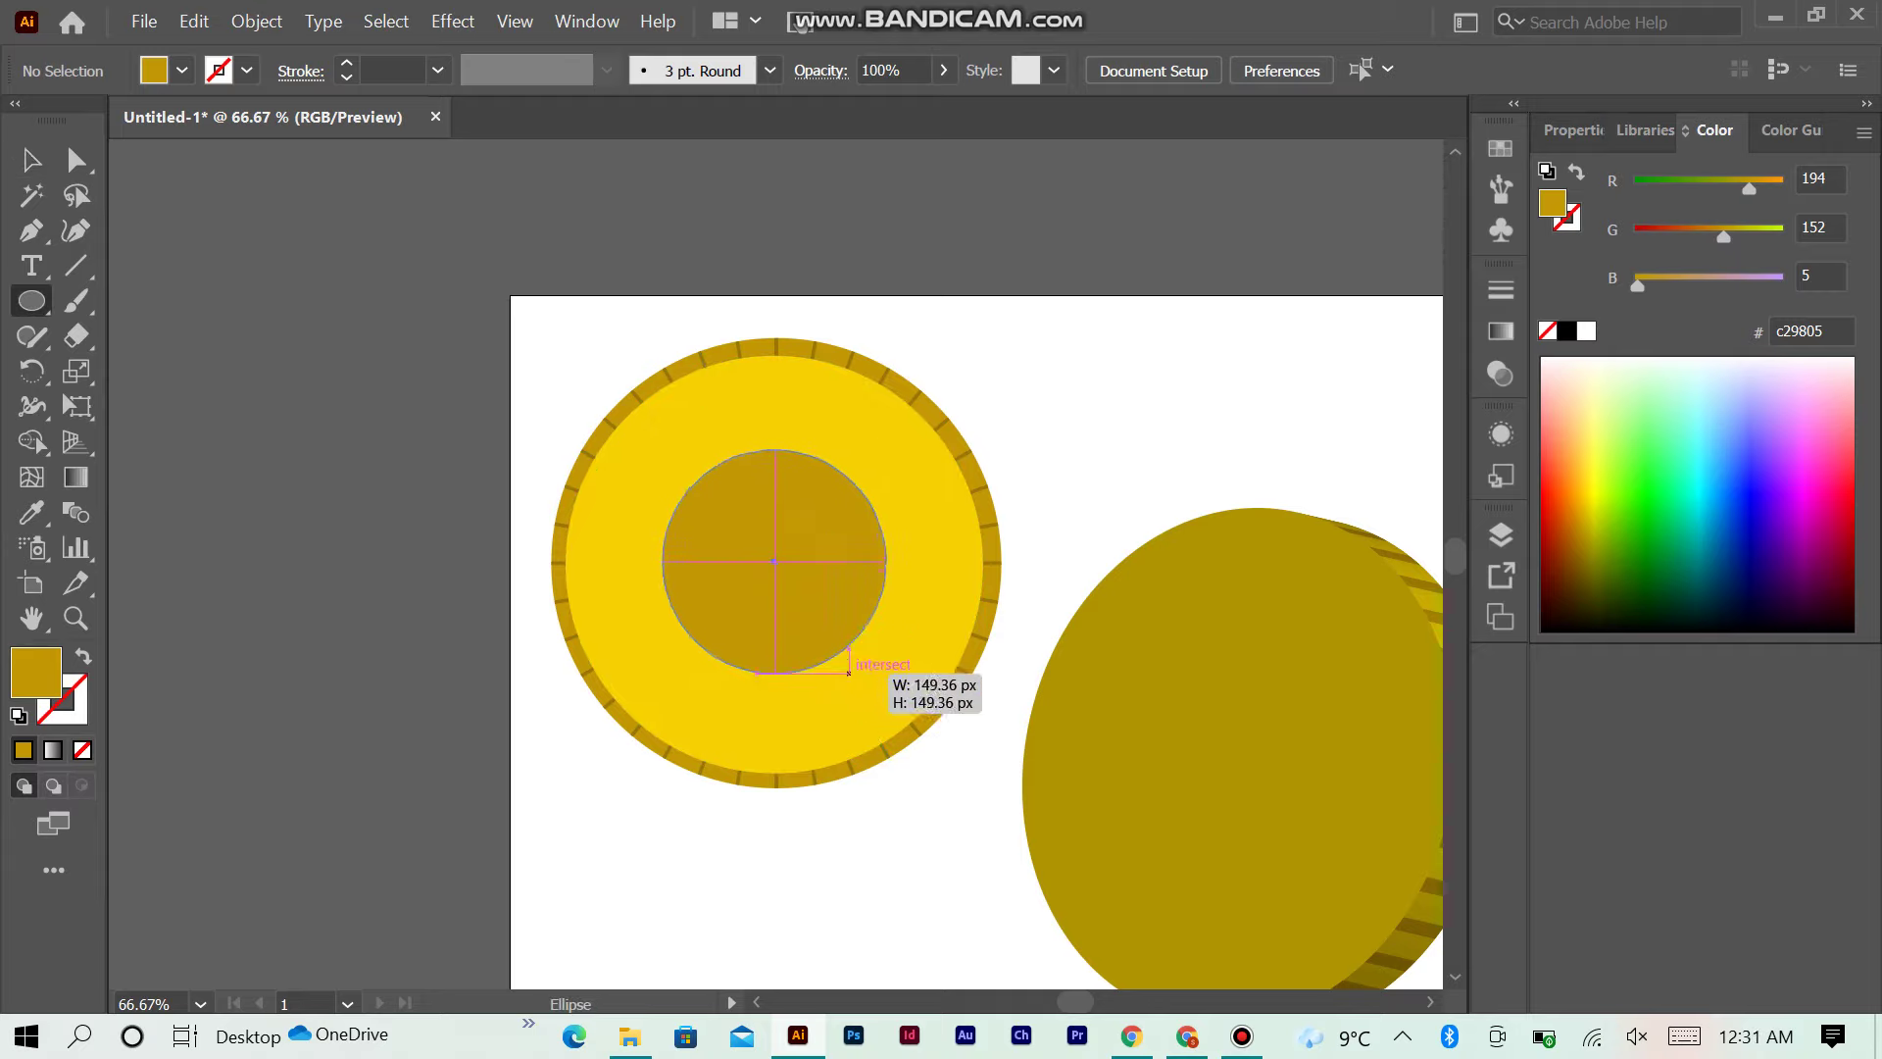
pyautogui.press('v')
pyautogui.click(194, 20)
pyautogui.click(255, 210)
pyautogui.moveTo(939, 726); pyautogui.dragTo(952, 738)
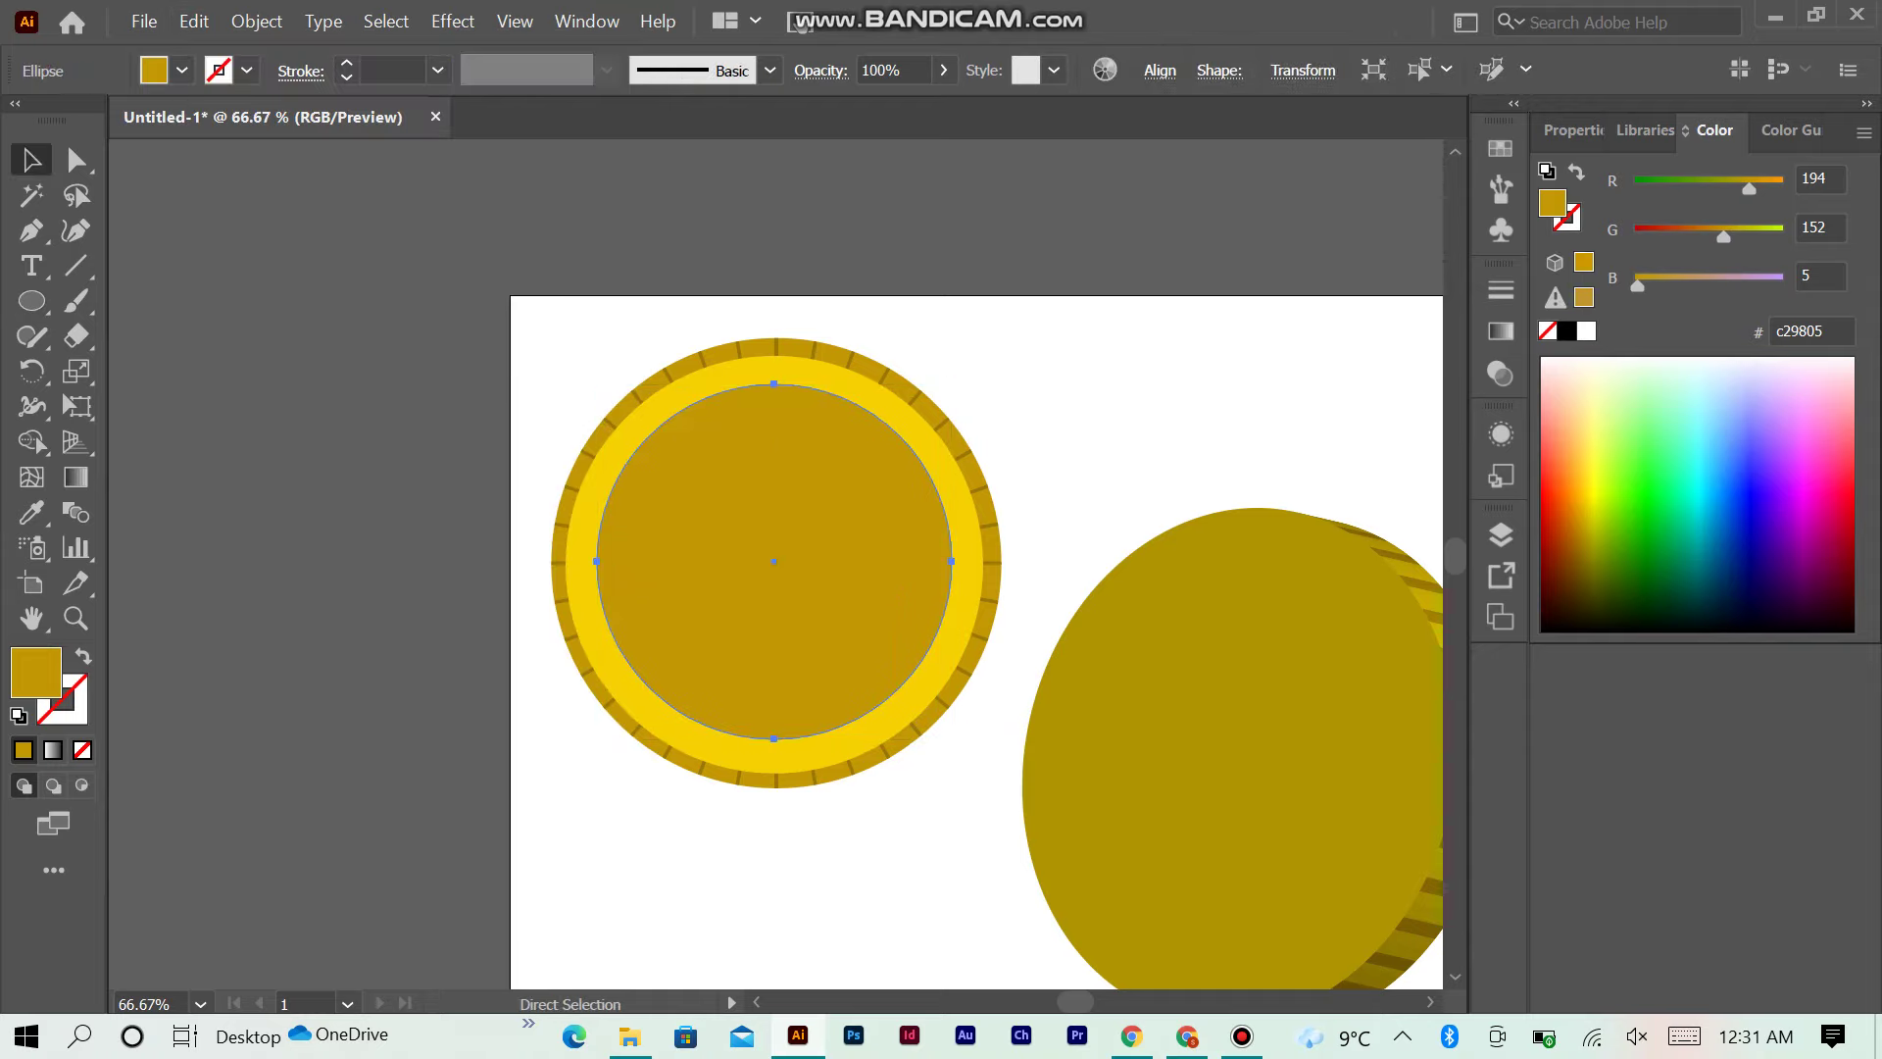
# Step: Fill the smaller inner circle bright yellow, leaving a thin gold ring around the B
pyautogui.hotkey('ctrl', 'alt', ']')
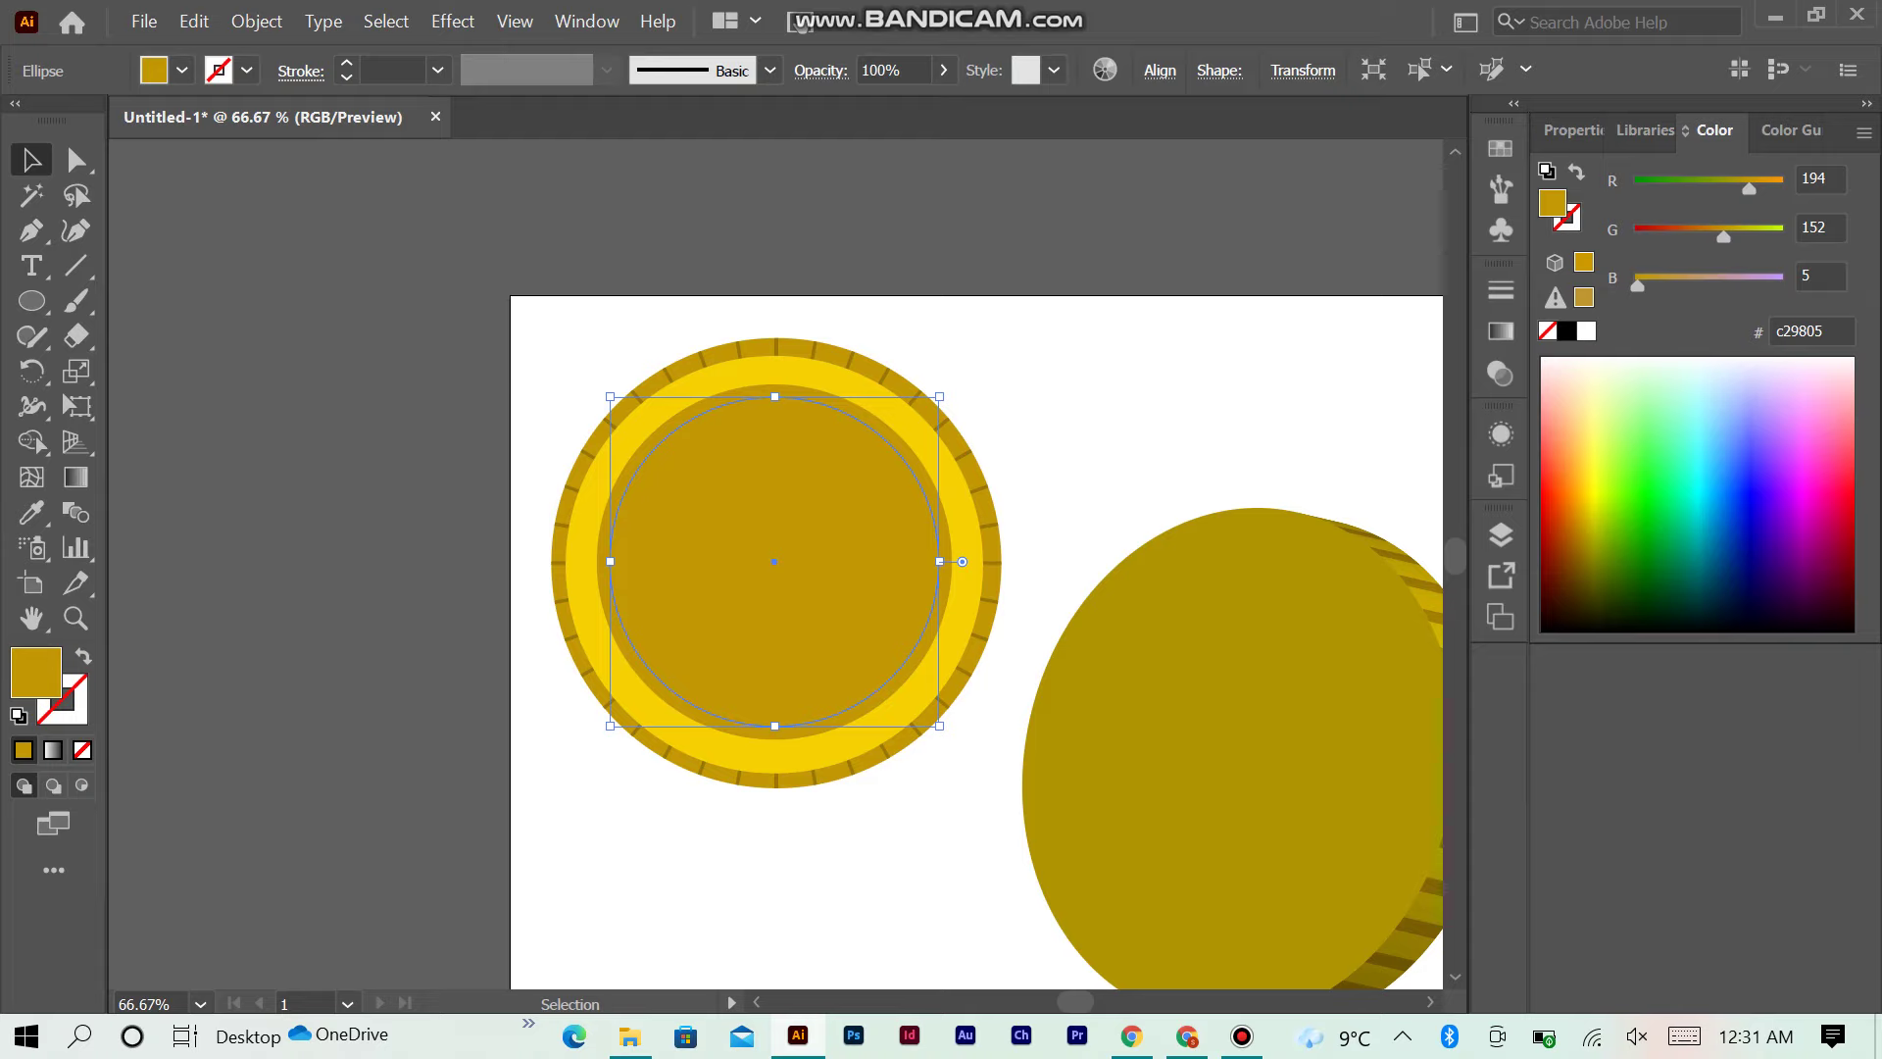
pyautogui.hscroll(5, 800, 654)
pyautogui.hscroll(2, 800, 653)
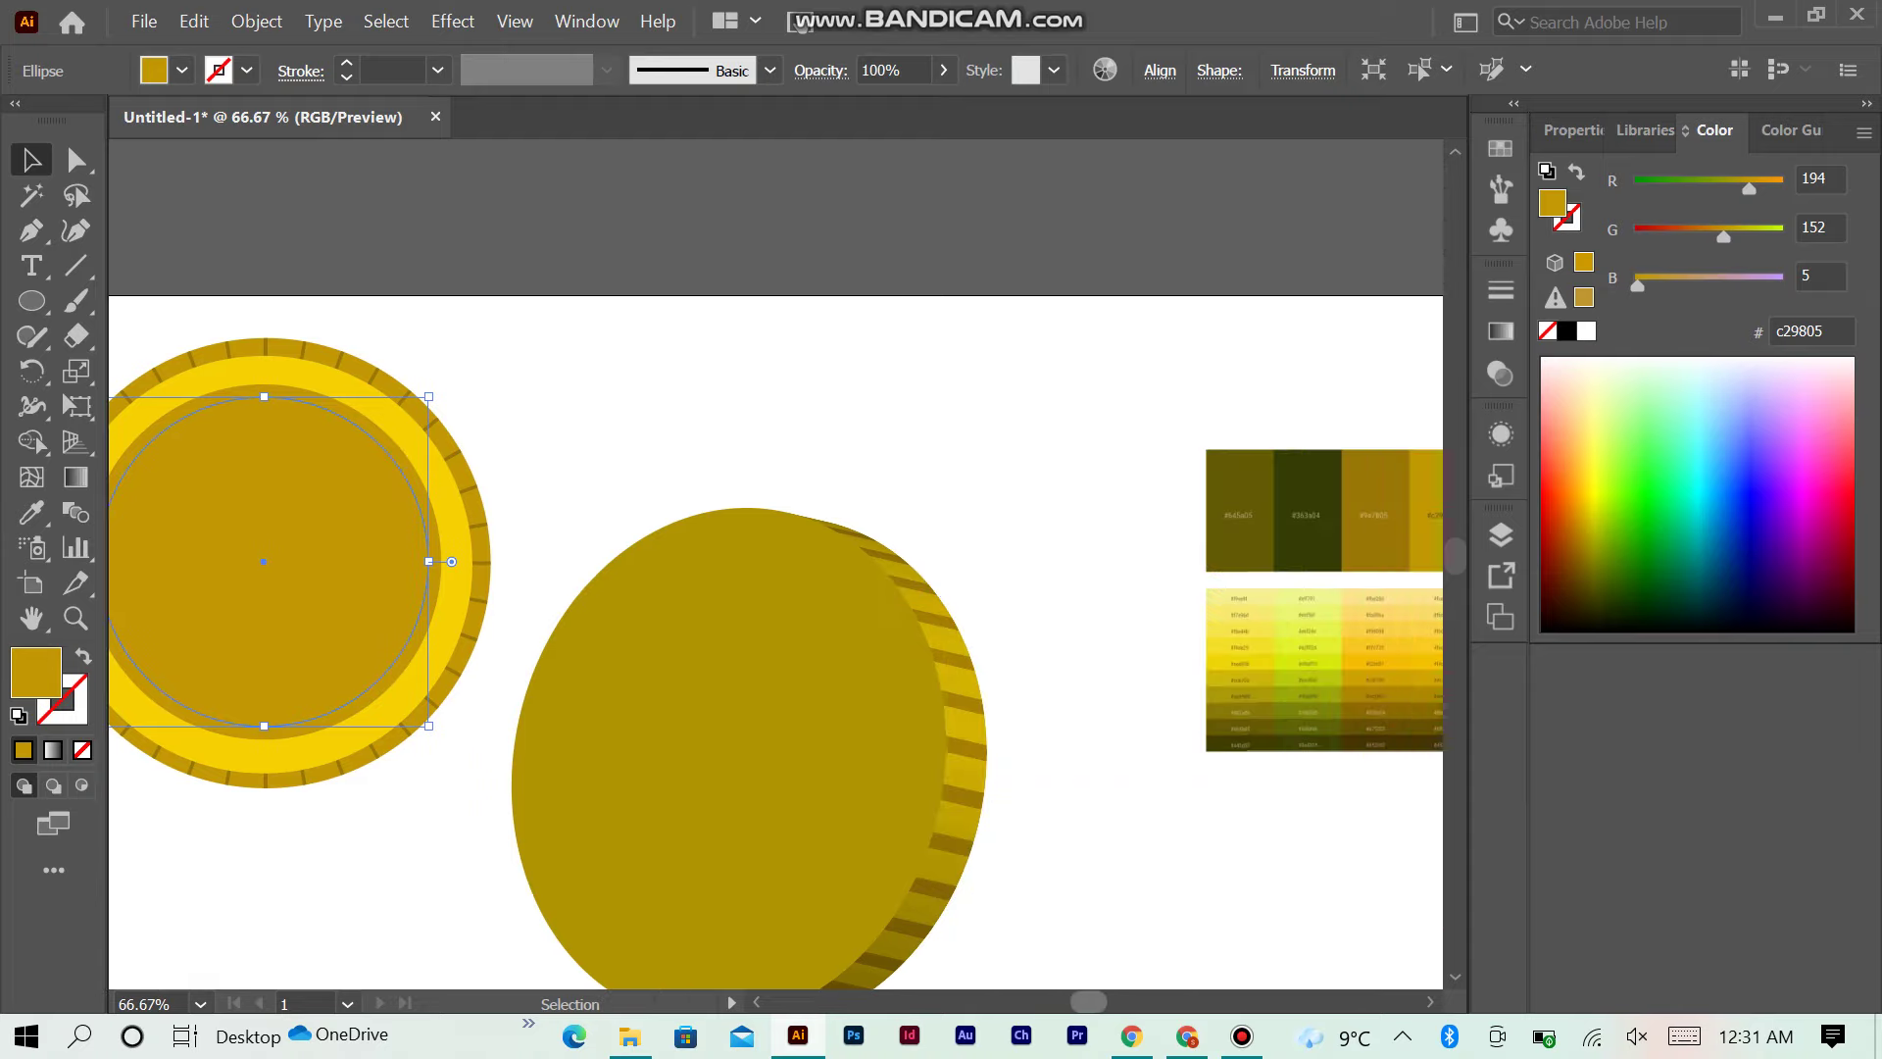
pyautogui.click(33, 511)
pyautogui.click(459, 608)
pyautogui.press('v')
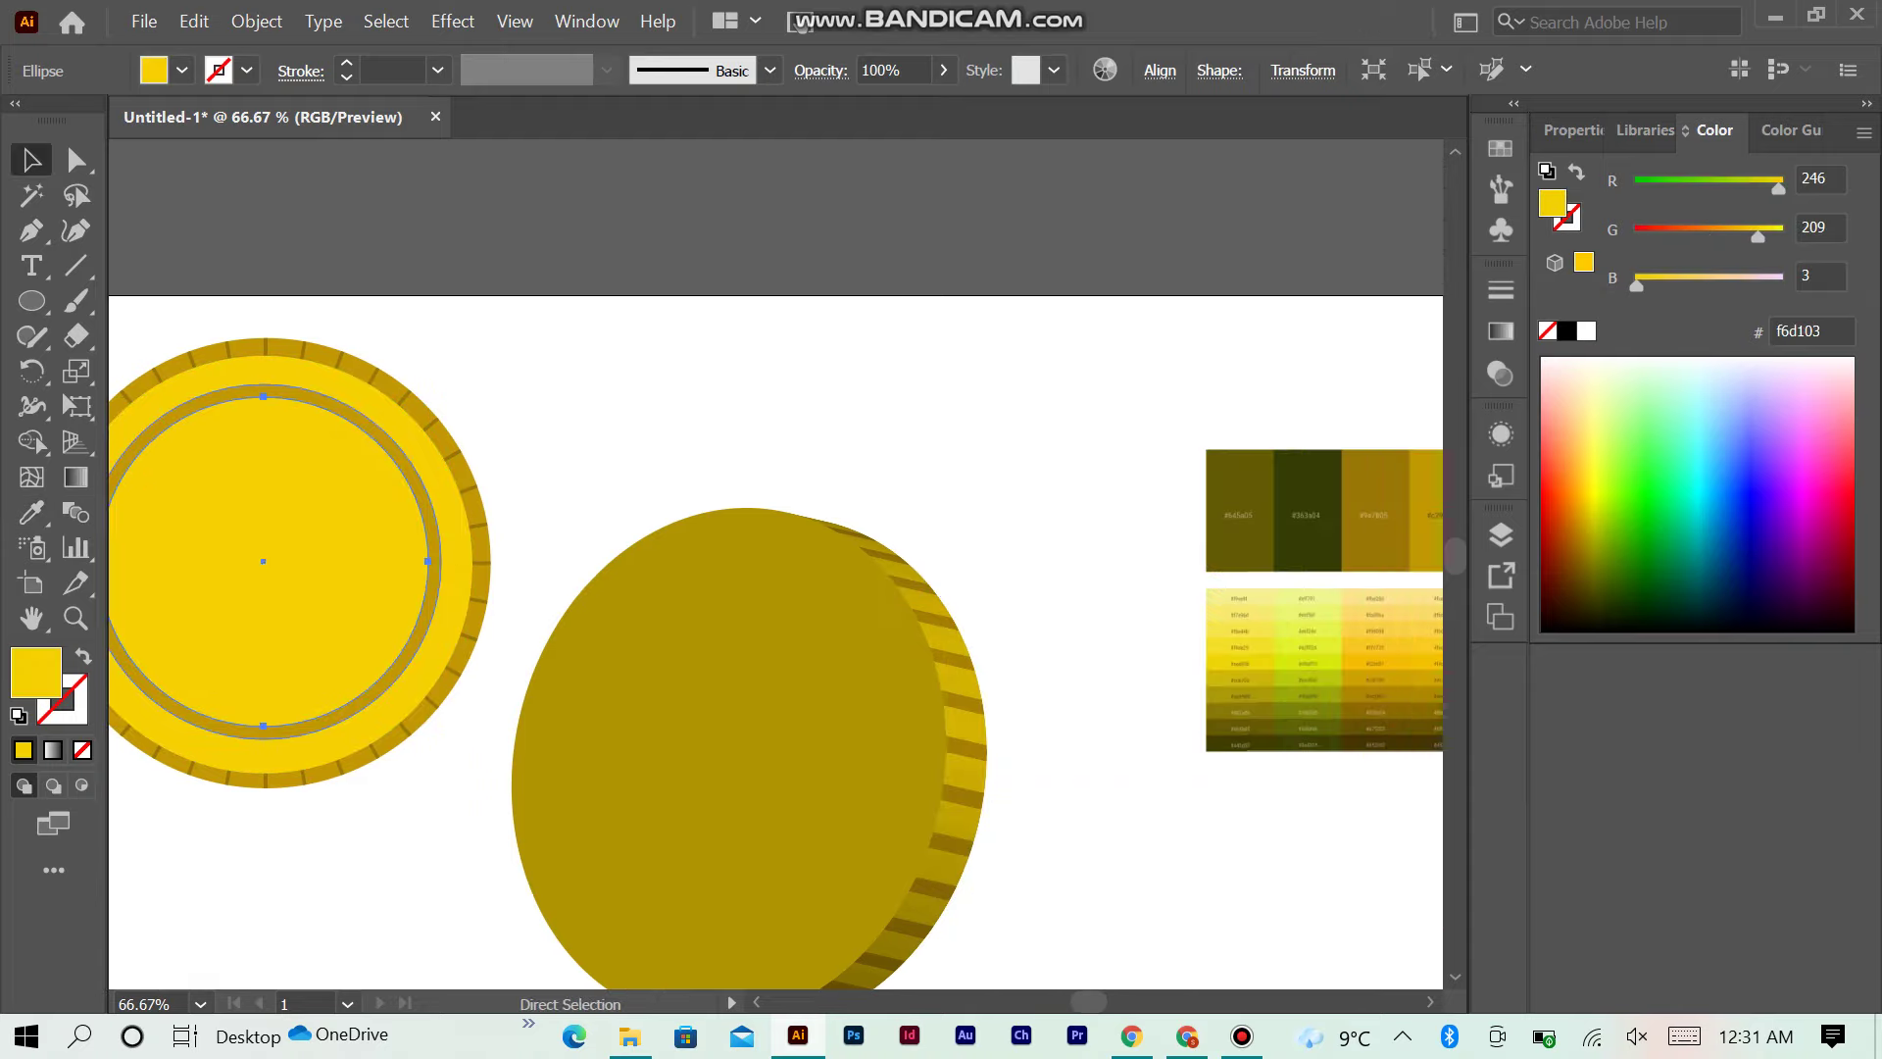
pyautogui.hscroll(-5, 800, 654)
pyautogui.hotkey('ctrl', 'shift', 'a')
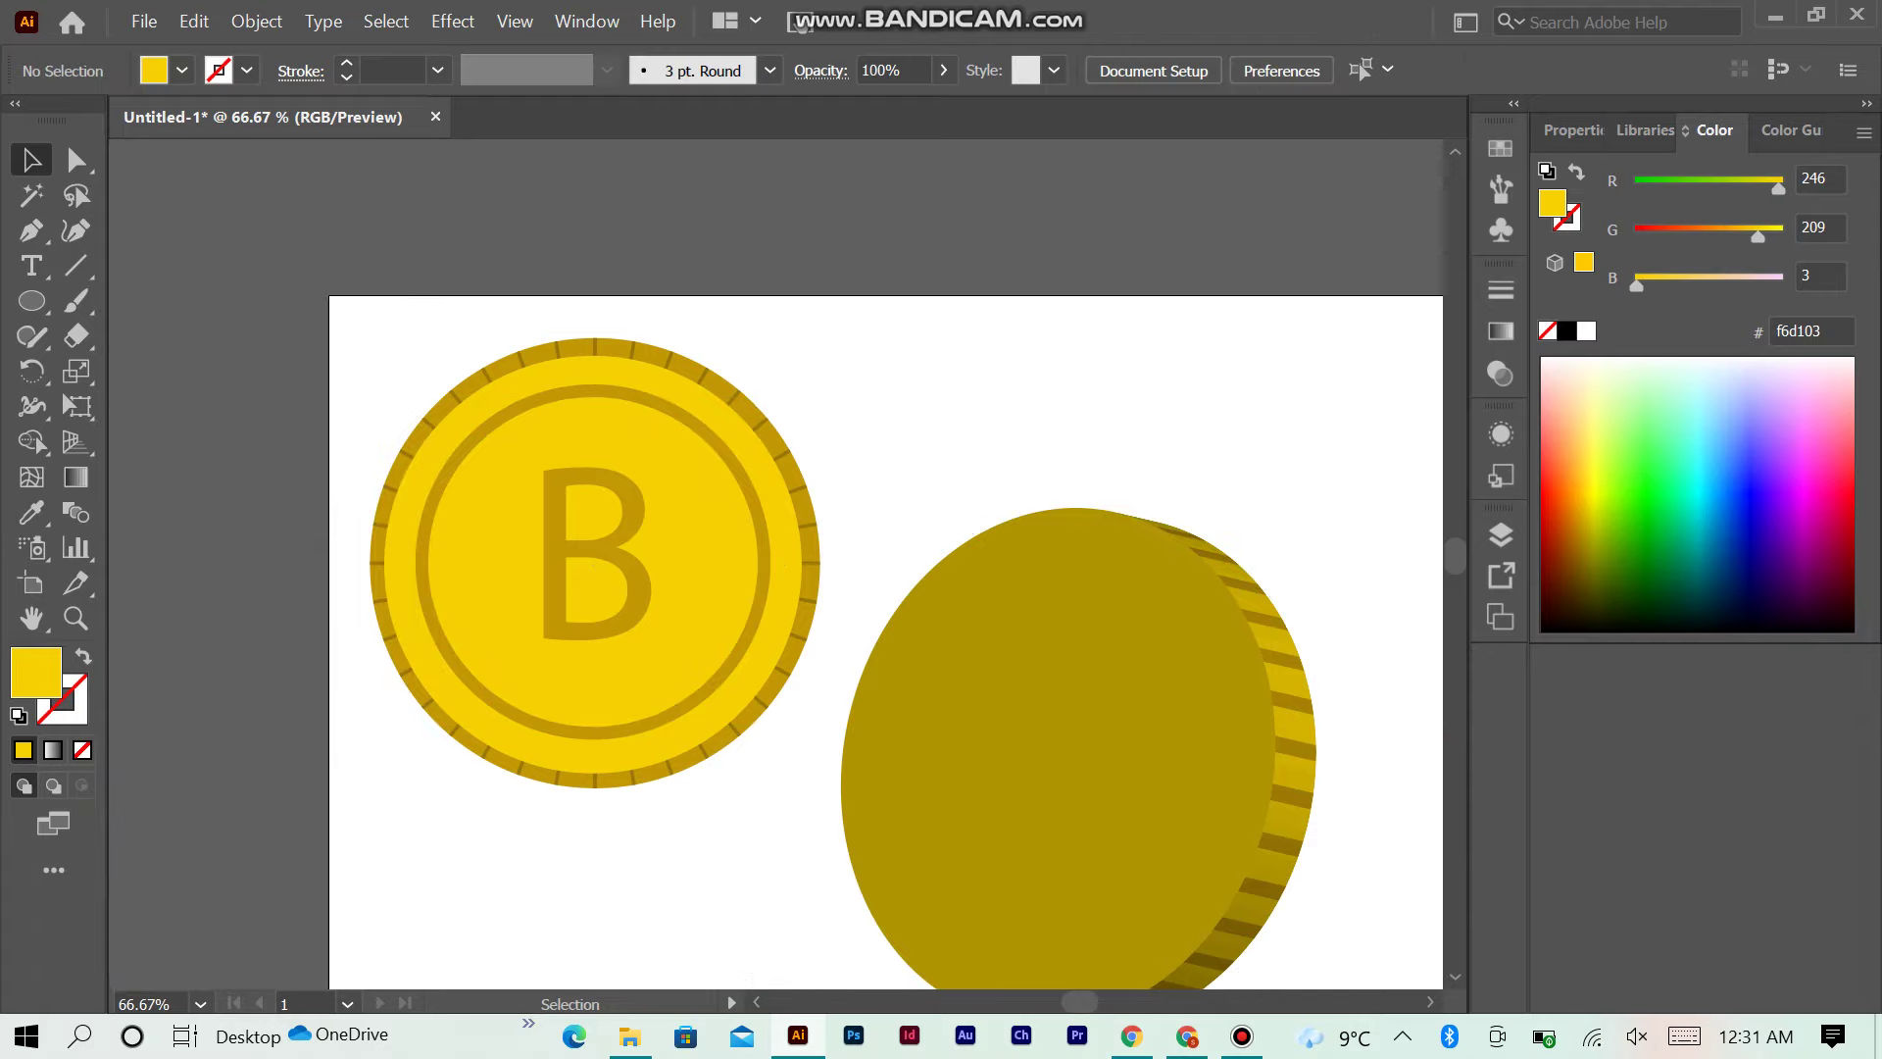
pyautogui.moveTo(358, 324); pyautogui.dragTo(824, 799)
# Step: Save the flat B coin as a new symbol and move it aside
pyautogui.moveTo(595, 562); pyautogui.dragTo(1274, 225)
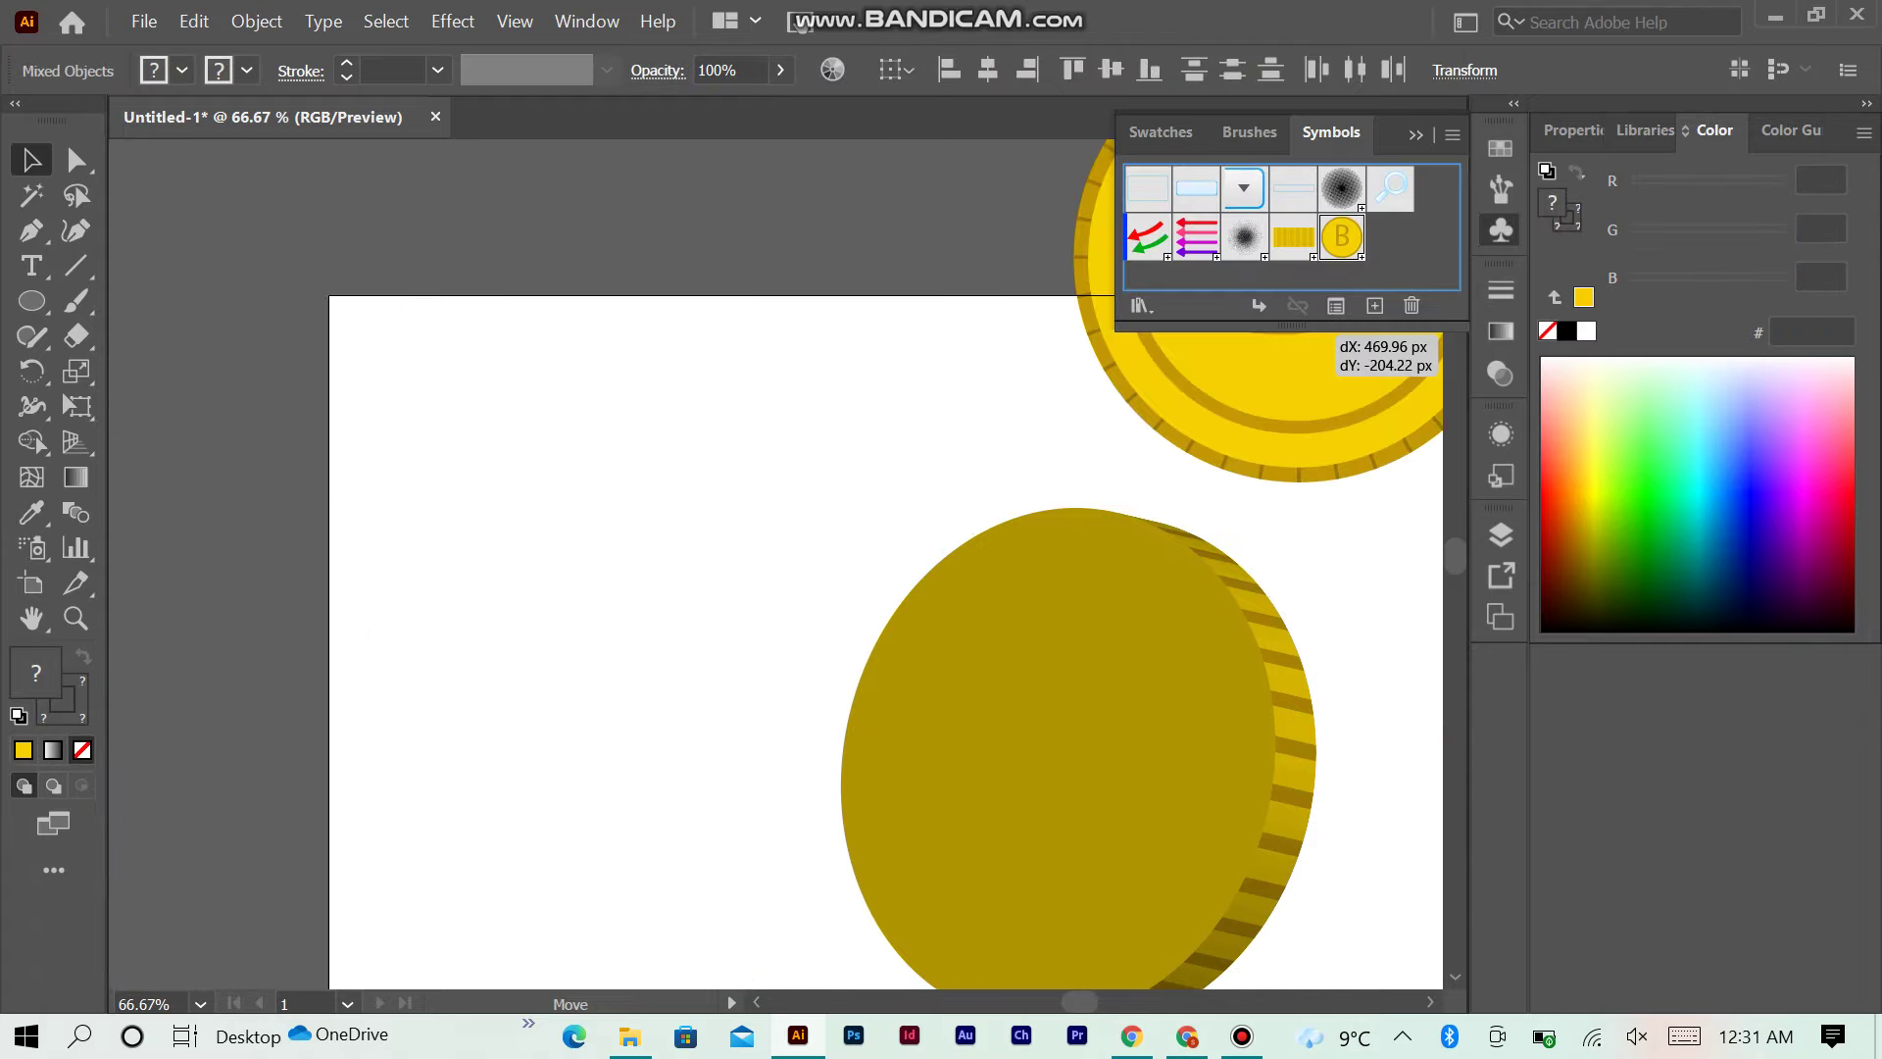
pyautogui.click(903, 765)
pyautogui.moveTo(707, 709); pyautogui.dragTo(559, 446)
pyautogui.hscroll(5, 775, 563)
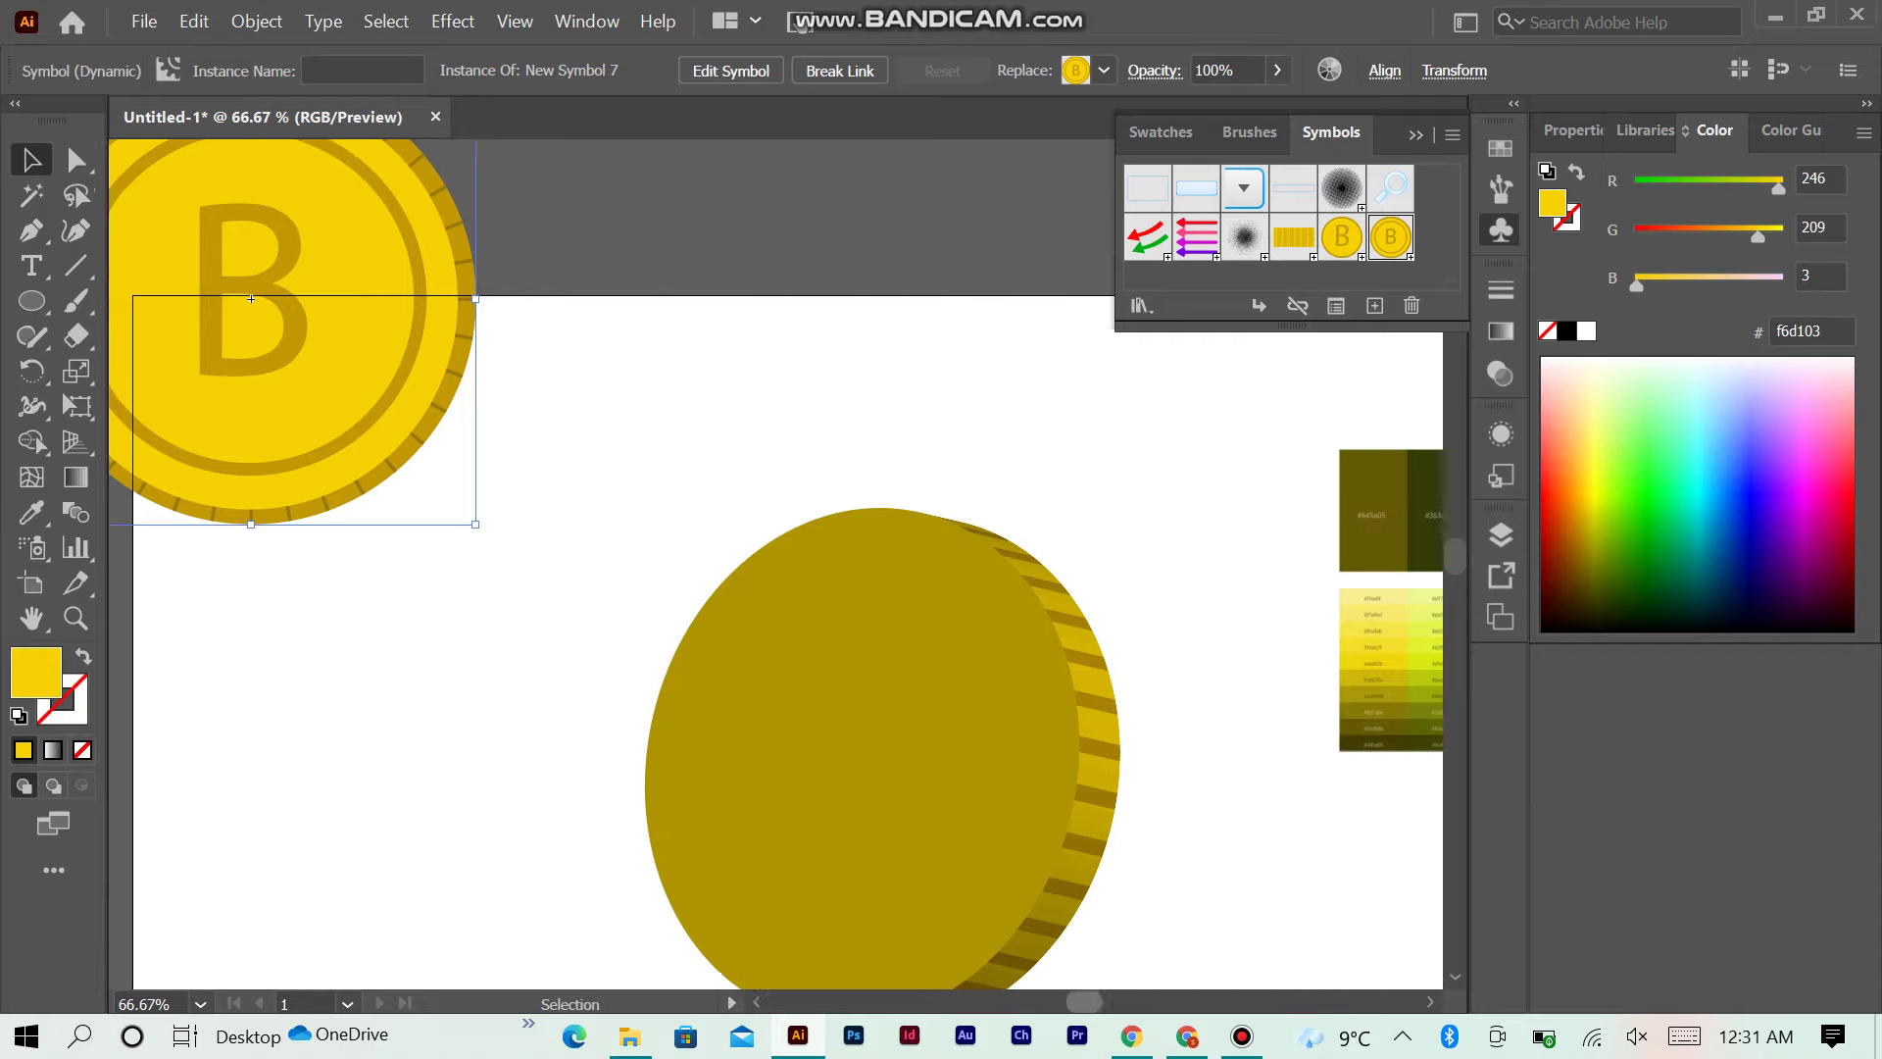
pyautogui.hotkey('ctrl', 'shift', 'a')
# Step: Map the B coin symbol onto the 3D coin's front face, scaled to fit
pyautogui.scroll(-4, 726, 534)
pyautogui.click(723, 533)
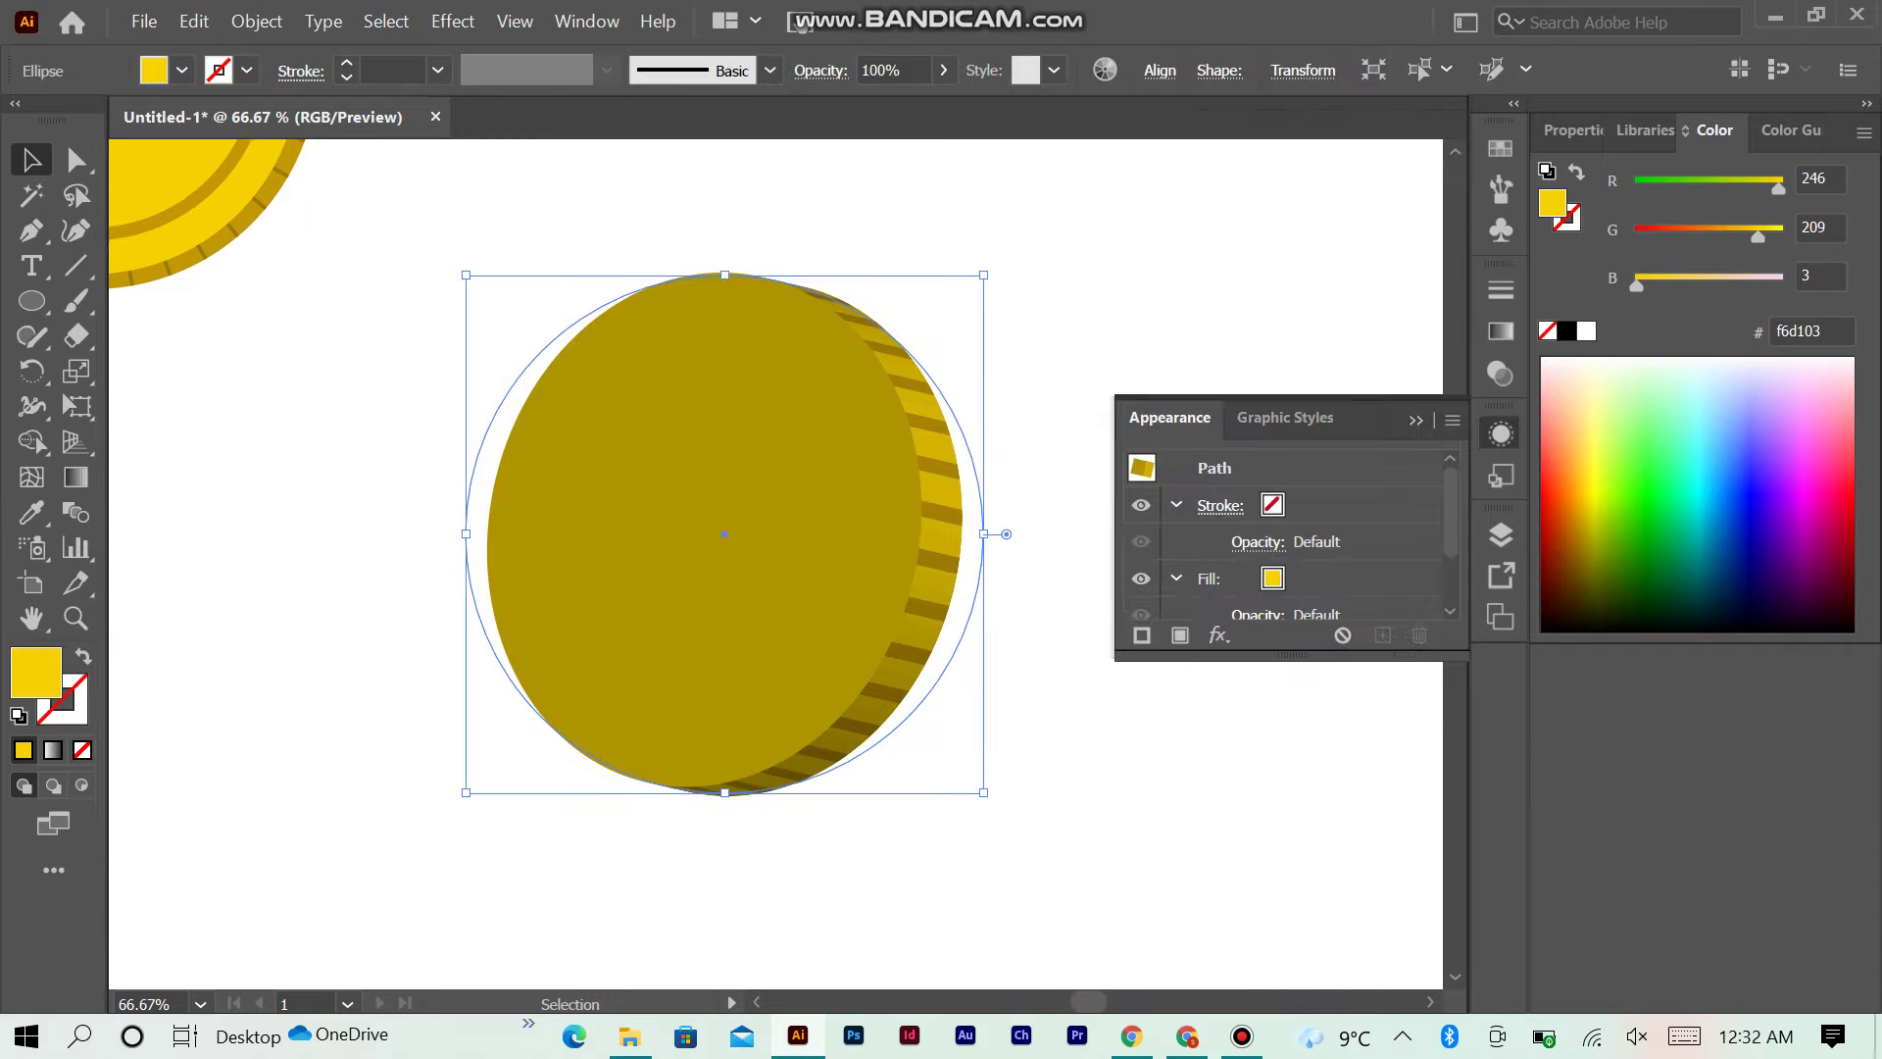
pyautogui.scroll(-2, 1285, 558)
pyautogui.click(1265, 576)
pyautogui.click(1184, 613)
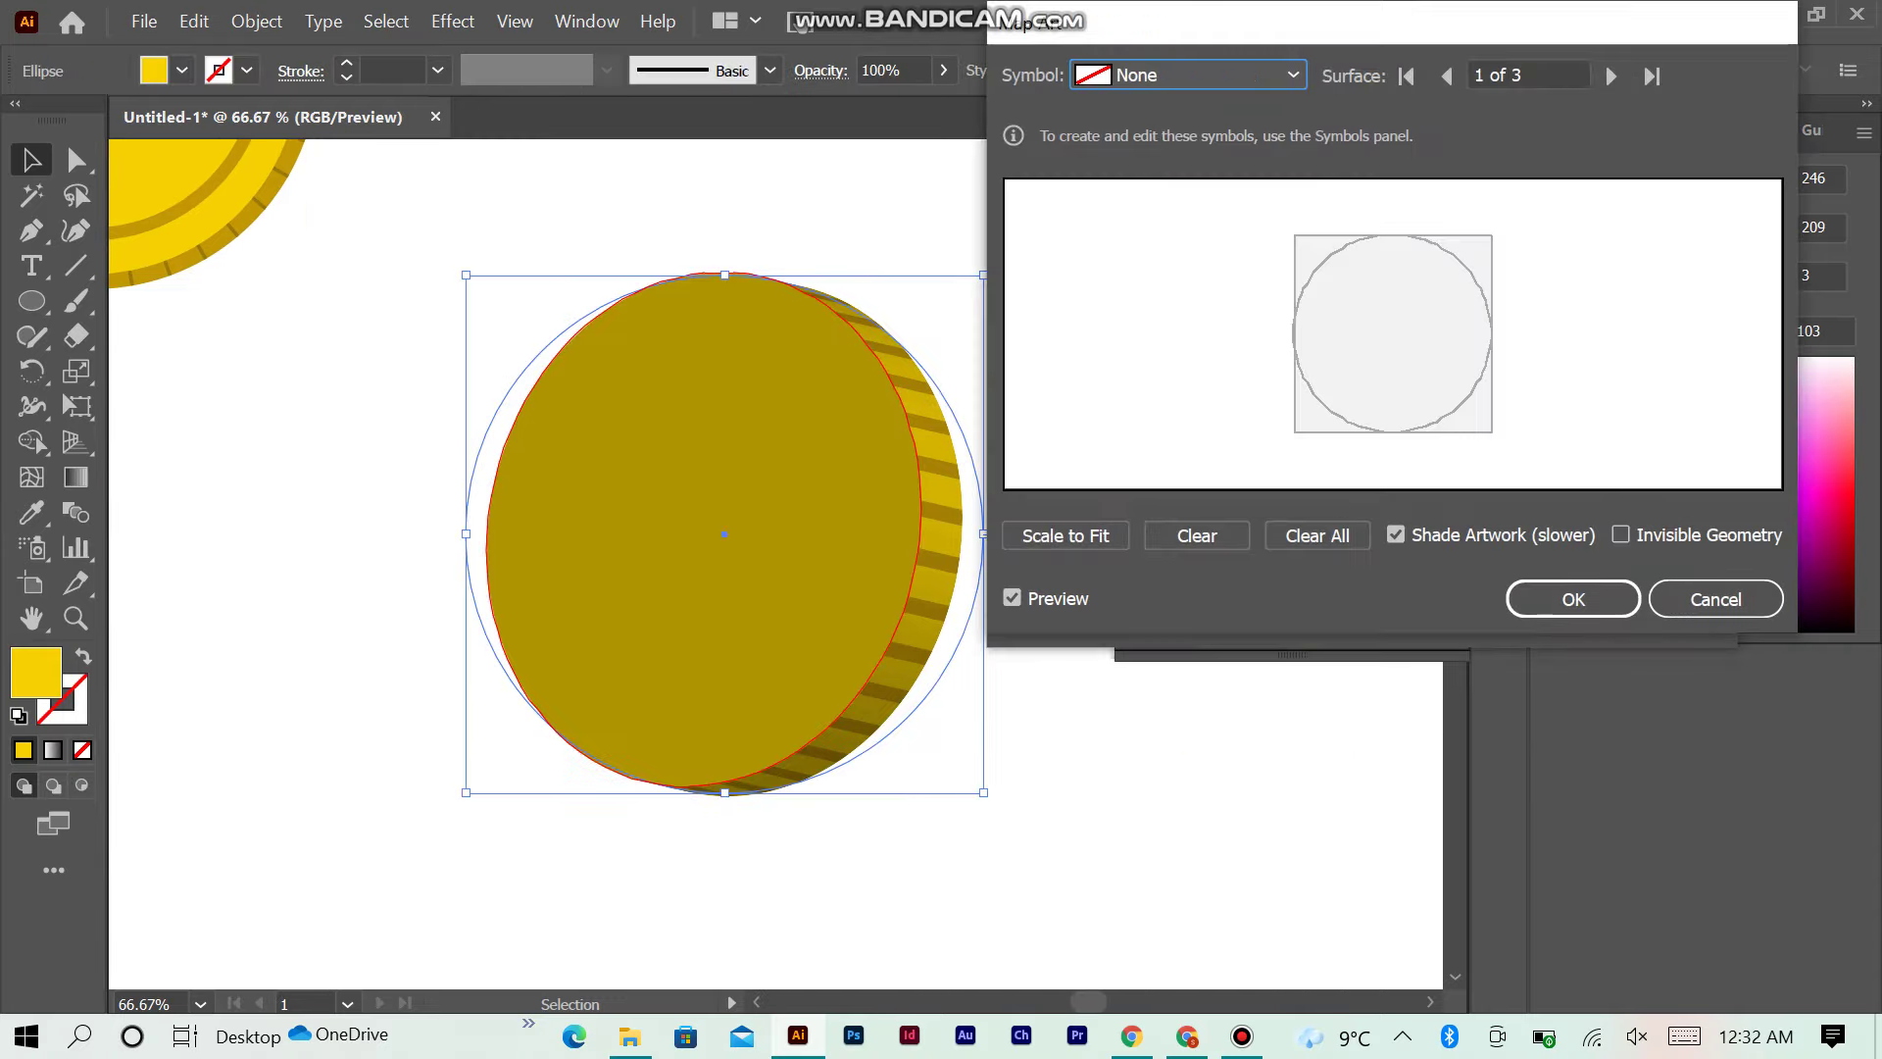
pyautogui.click(1191, 74)
pyautogui.click(1208, 495)
pyautogui.click(1065, 535)
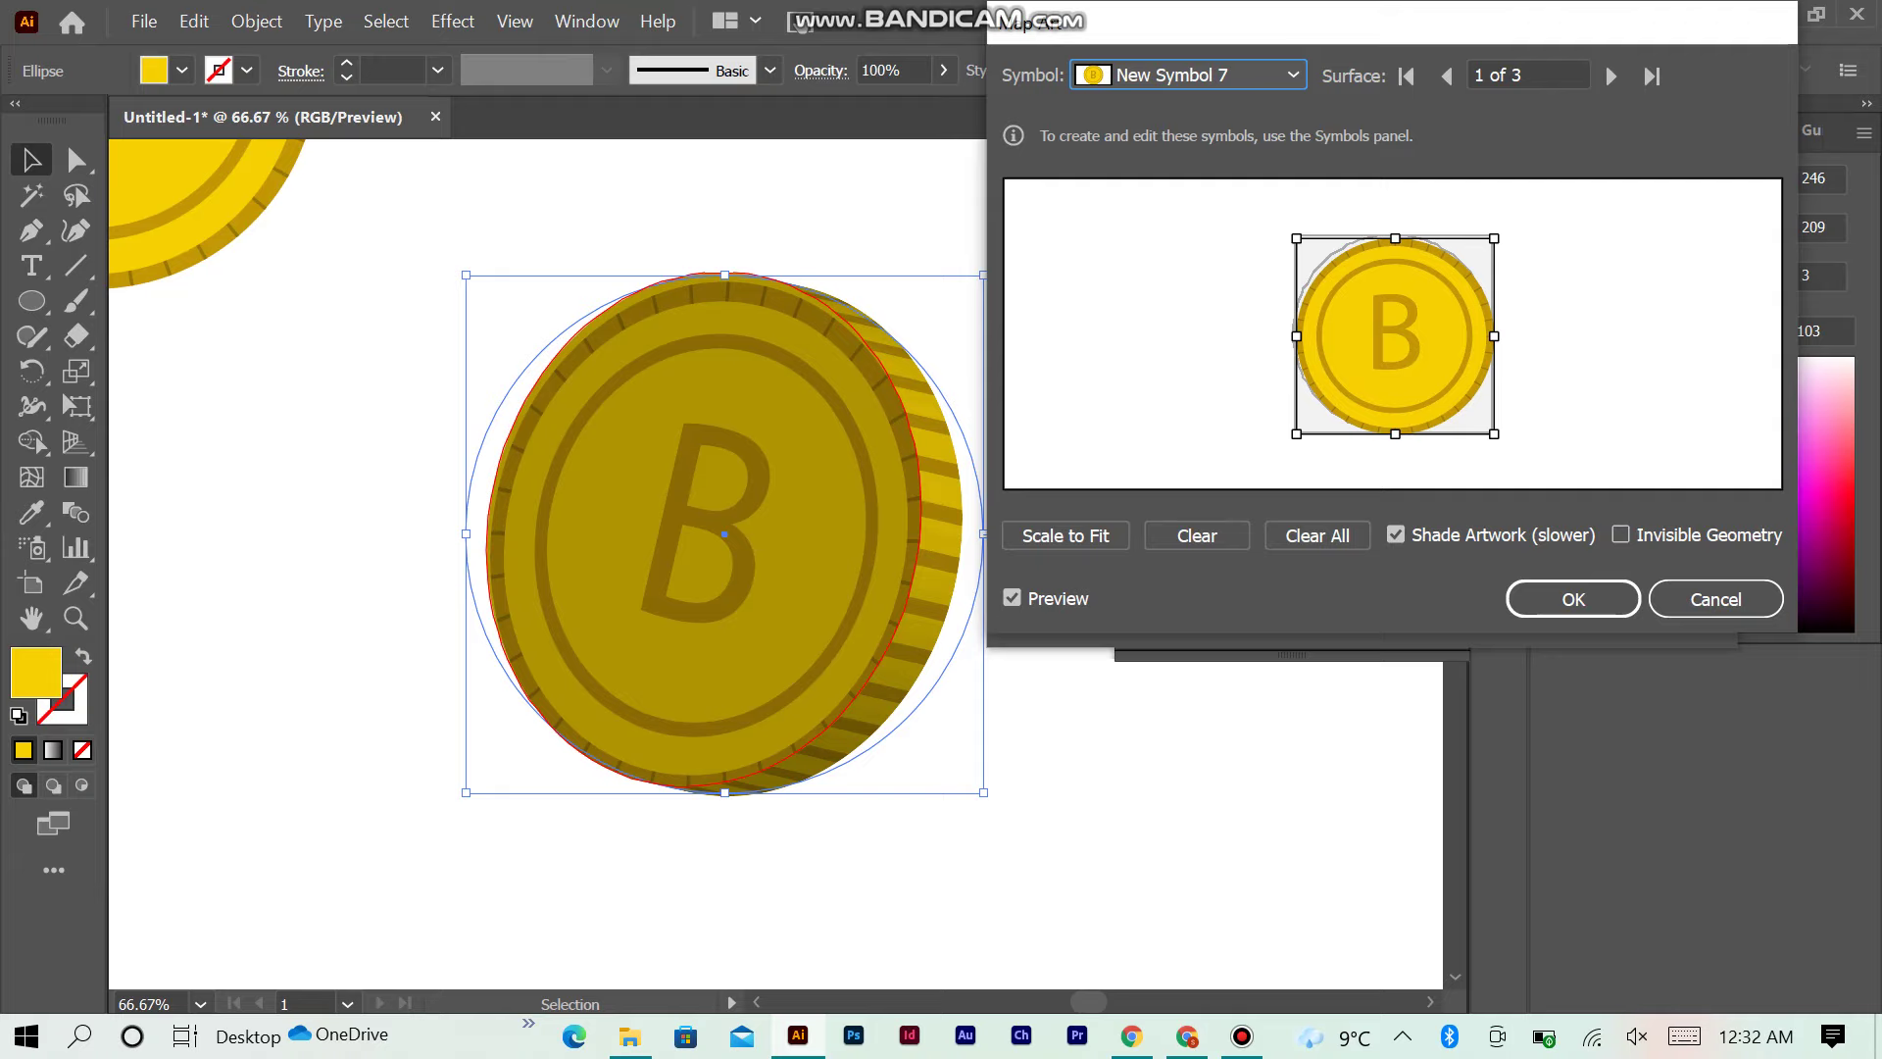
pyautogui.click(1573, 599)
pyautogui.click(1512, 613)
# Step: Recheck the 3D coin's Map Art settings and reapply the face mapping
pyautogui.click(1294, 579)
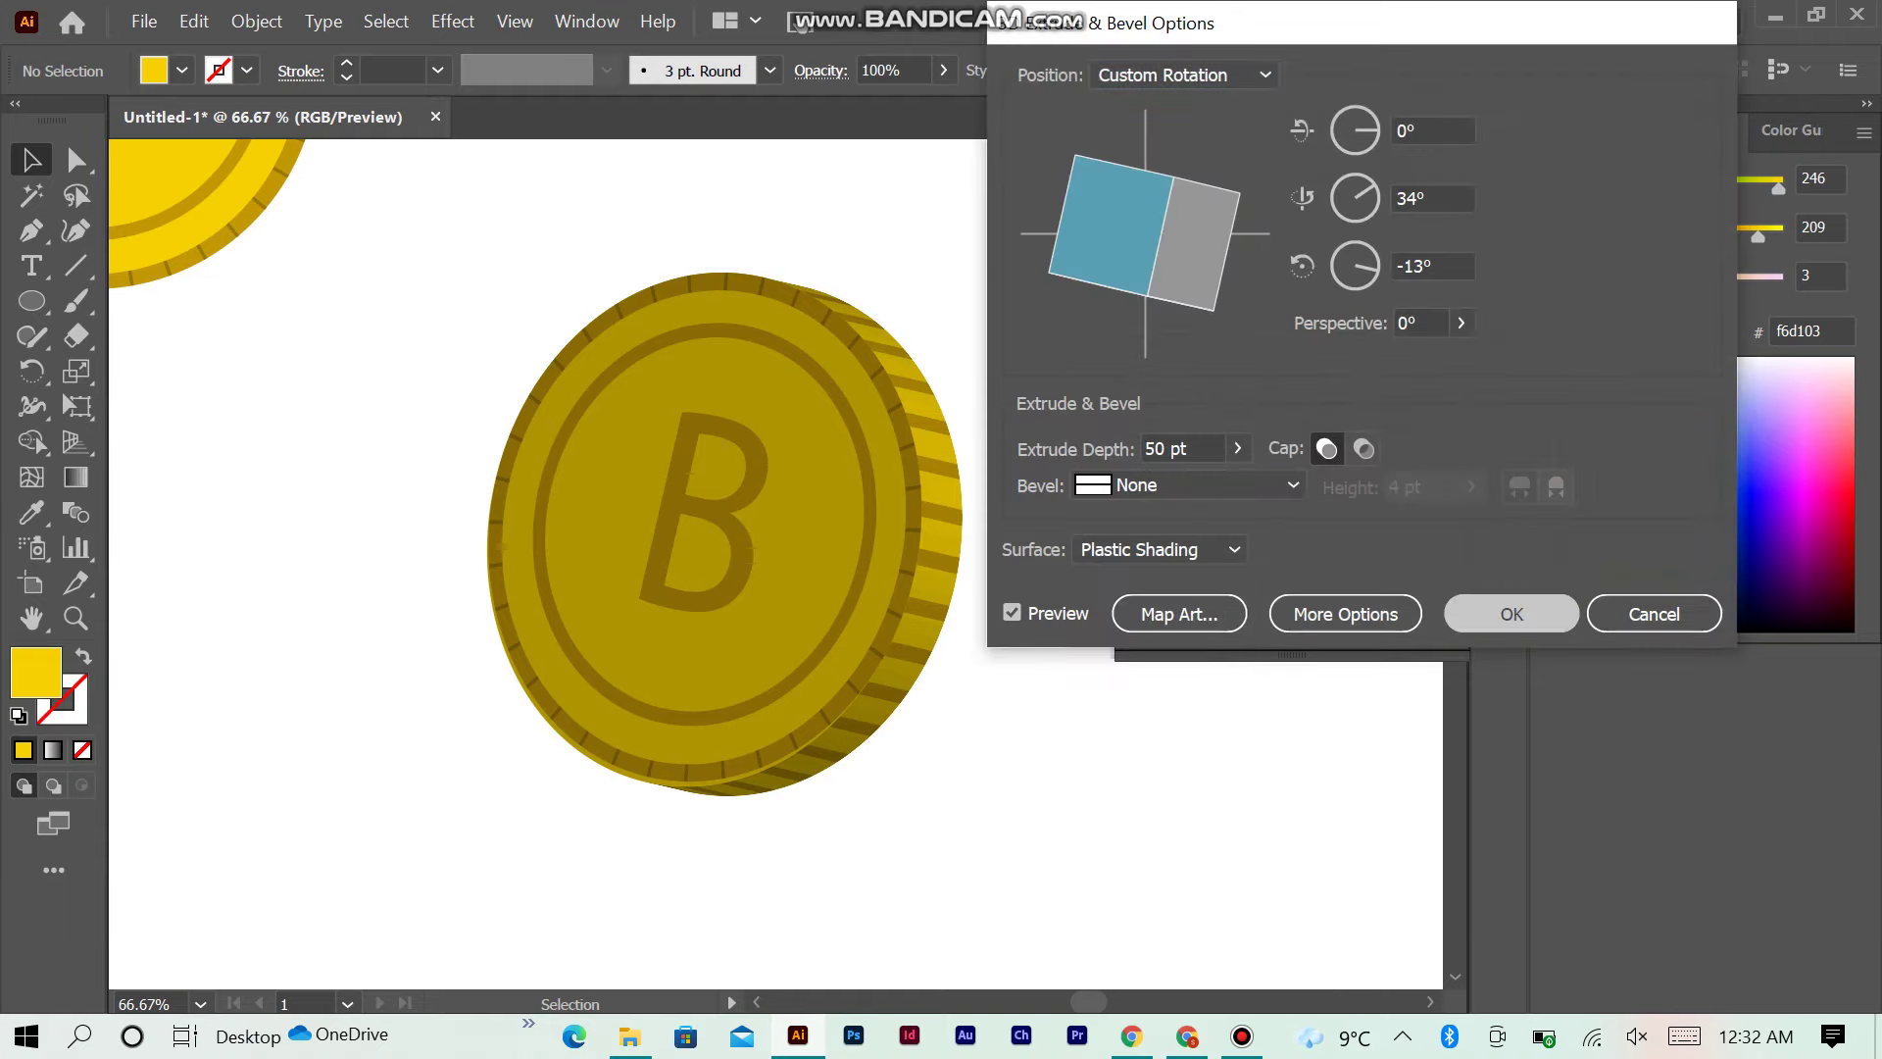
pyautogui.click(1512, 614)
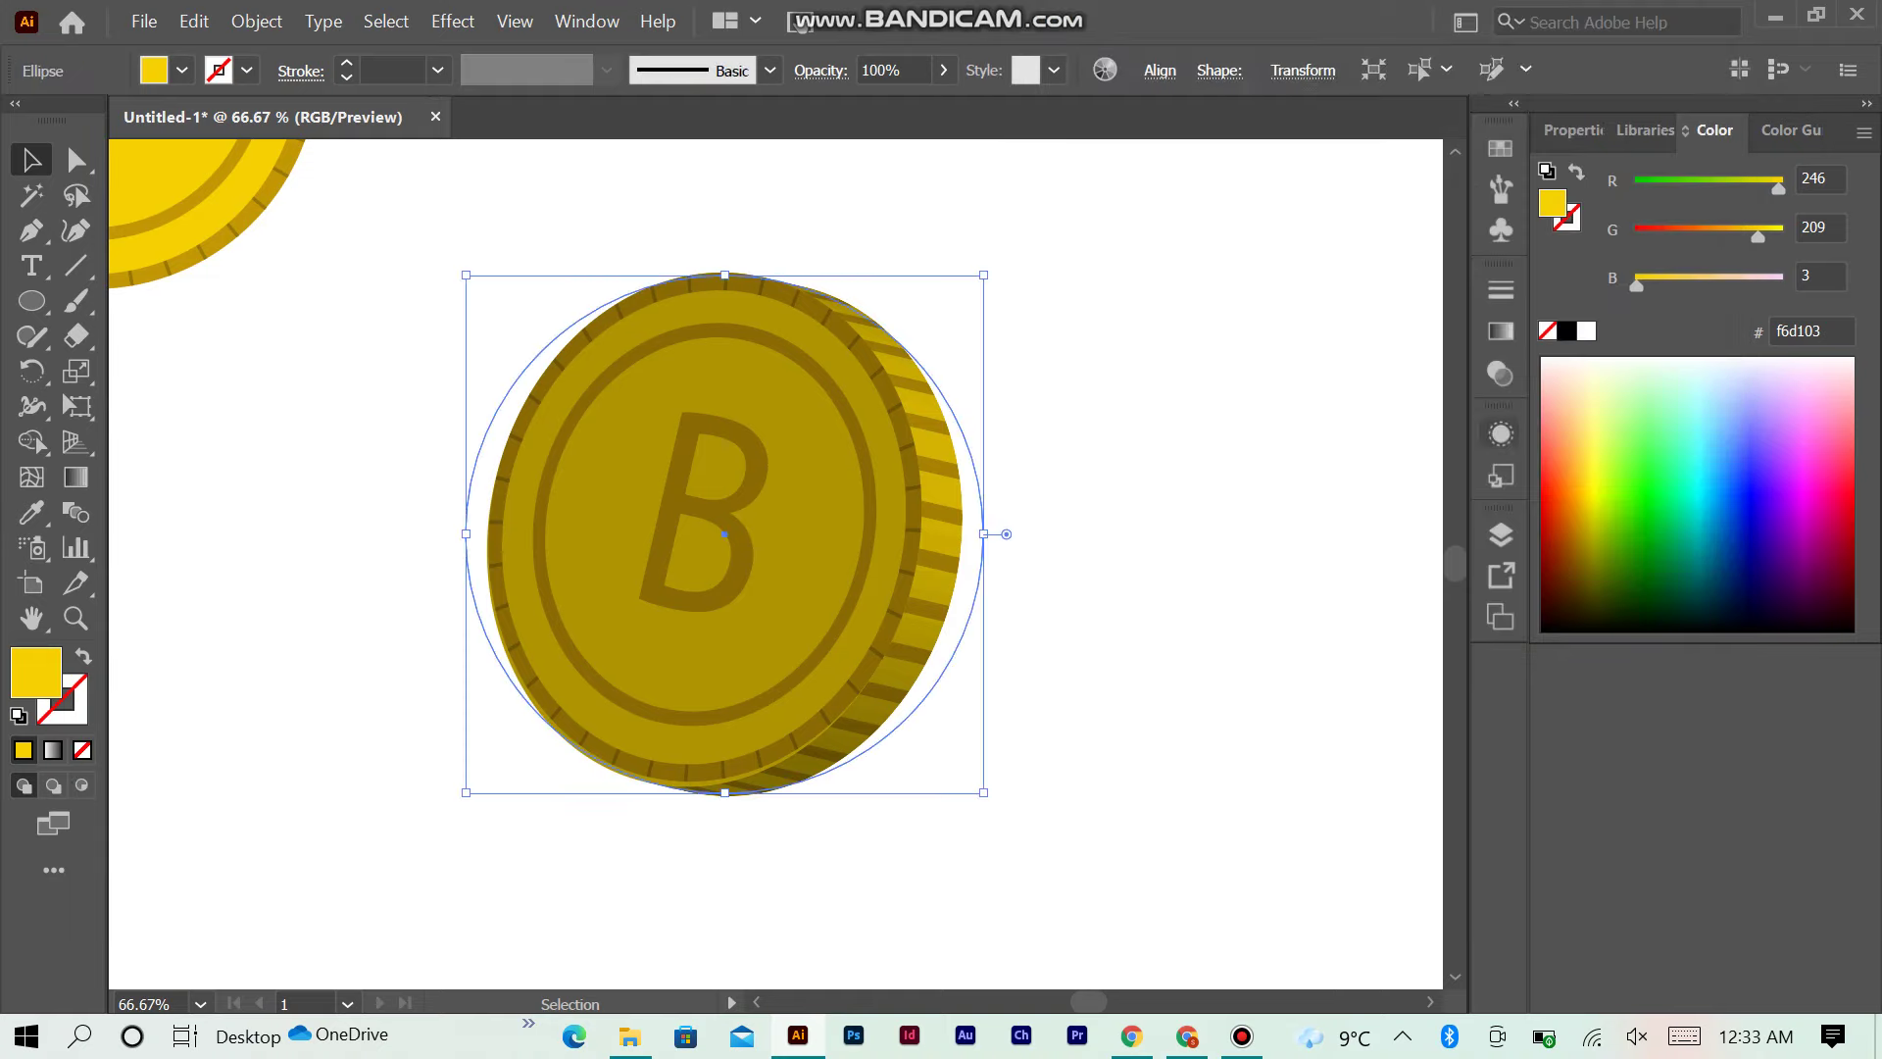
pyautogui.click(1294, 580)
pyautogui.click(1179, 614)
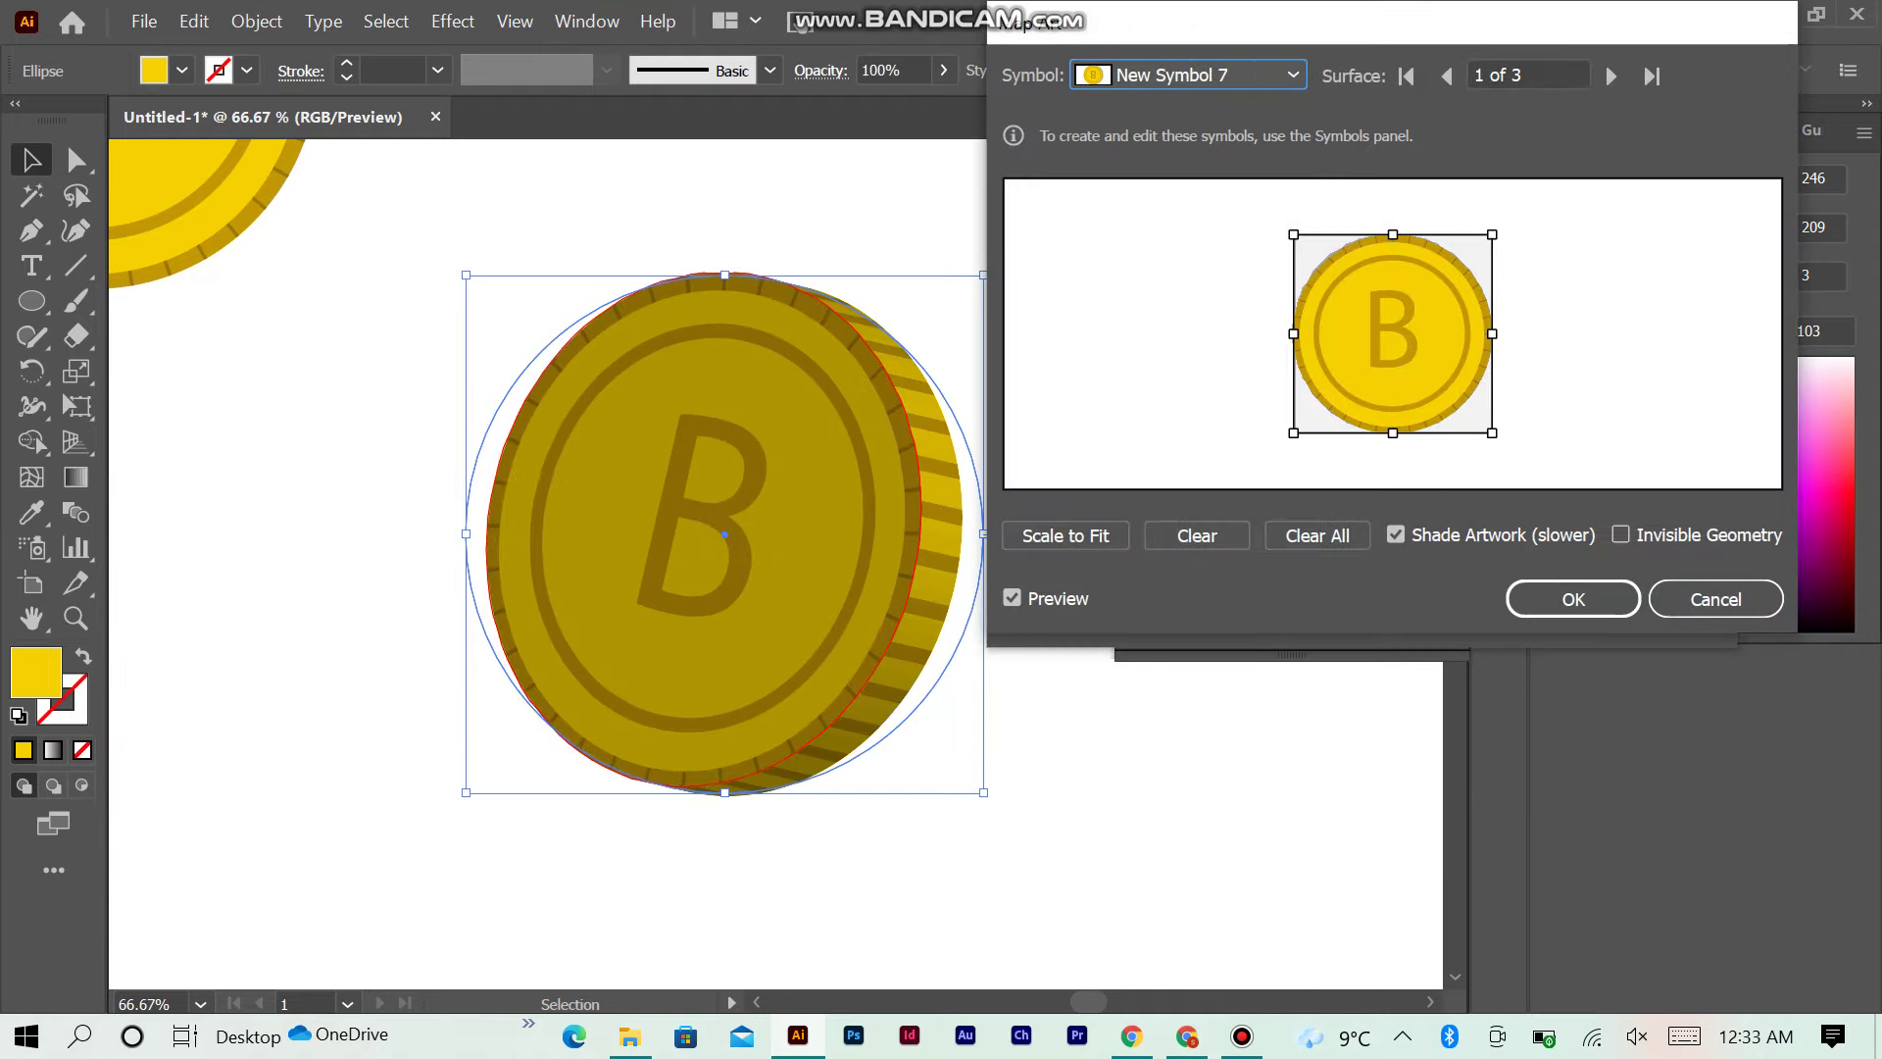
pyautogui.click(1573, 599)
pyautogui.click(1479, 614)
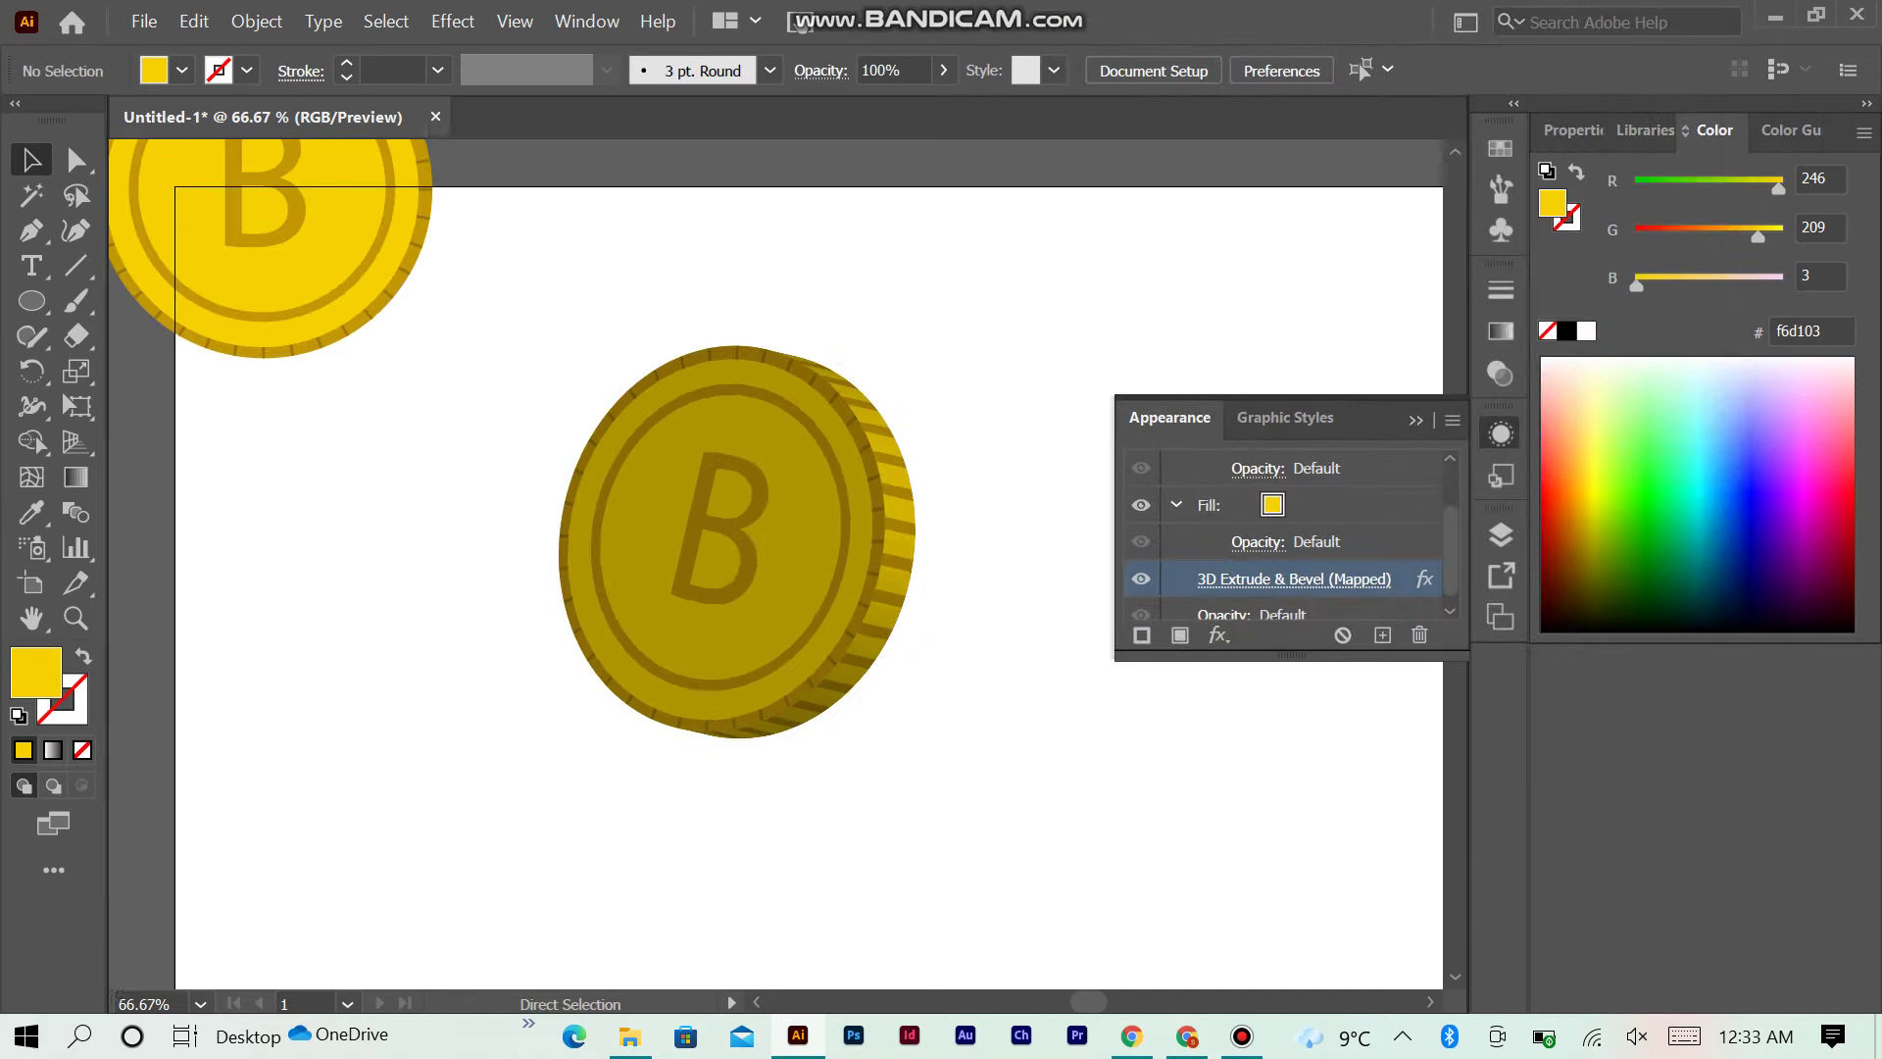